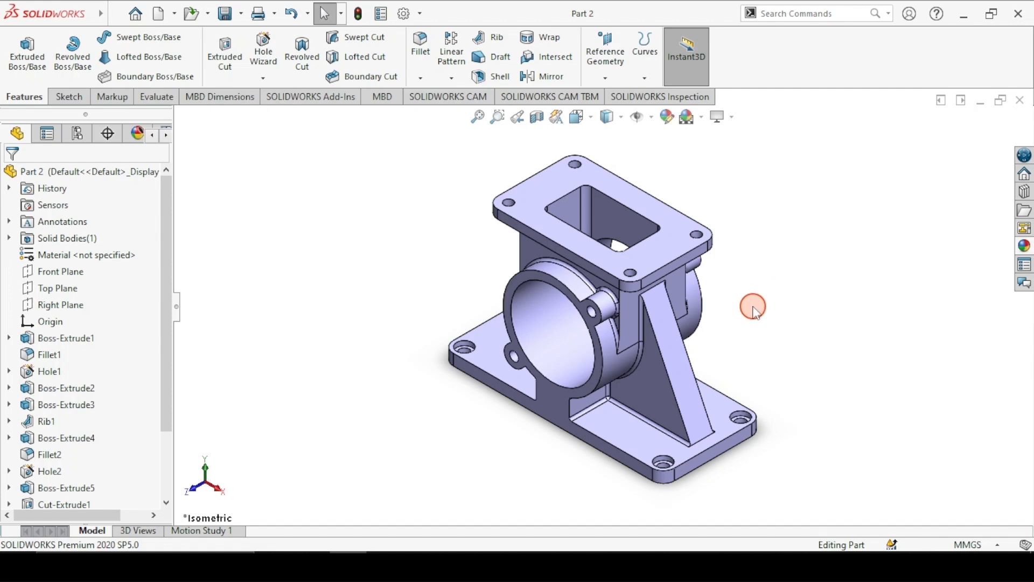
# Step: Review the finished bracket in isometric view and examine the dimensions in its reference drawing
pyautogui.moveTo(739, 336); pyautogui.dragTo(747, 311, button='middle')
pyautogui.hotkey('ctrl', '7')
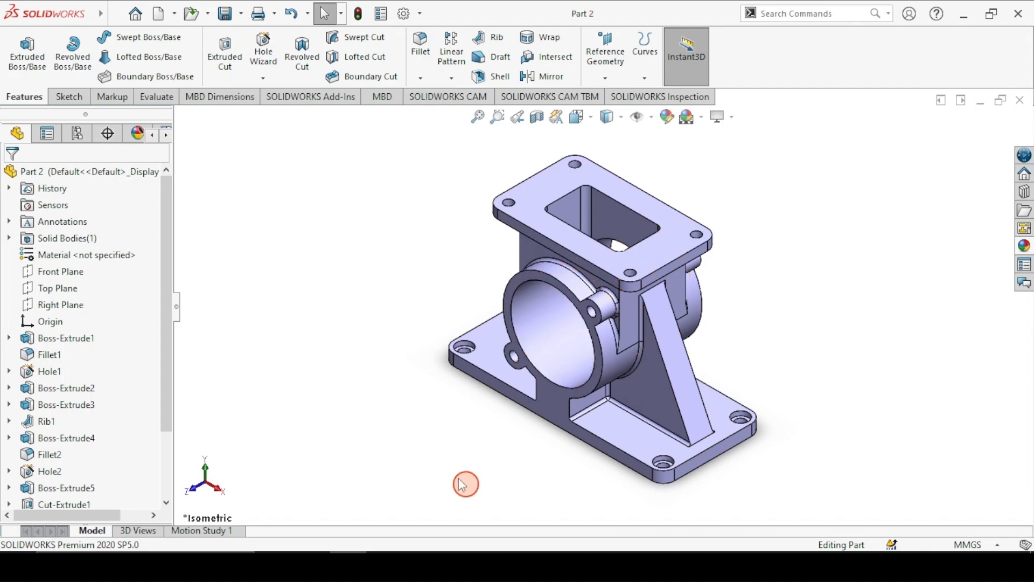
pyautogui.click(388, 563)
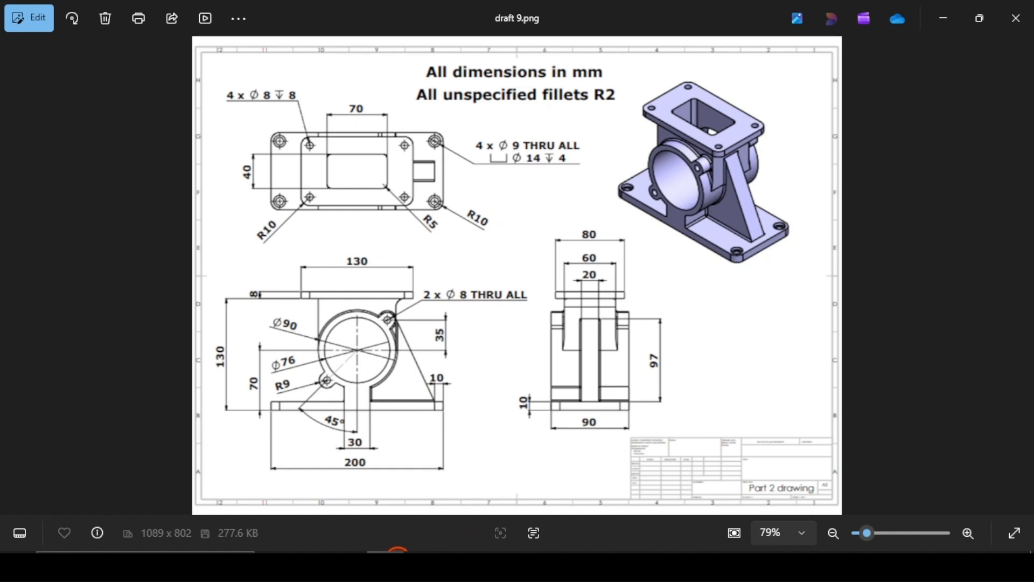
pyautogui.click(392, 564)
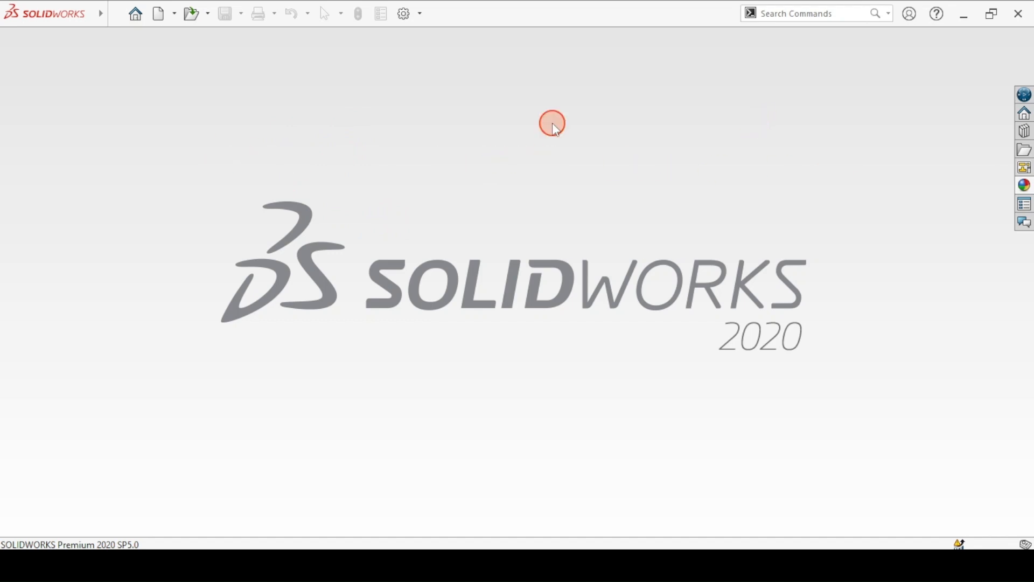
# Step: Create a new part document, check the reference drawing, and start a sketch on the Front Plane
pyautogui.click(161, 16)
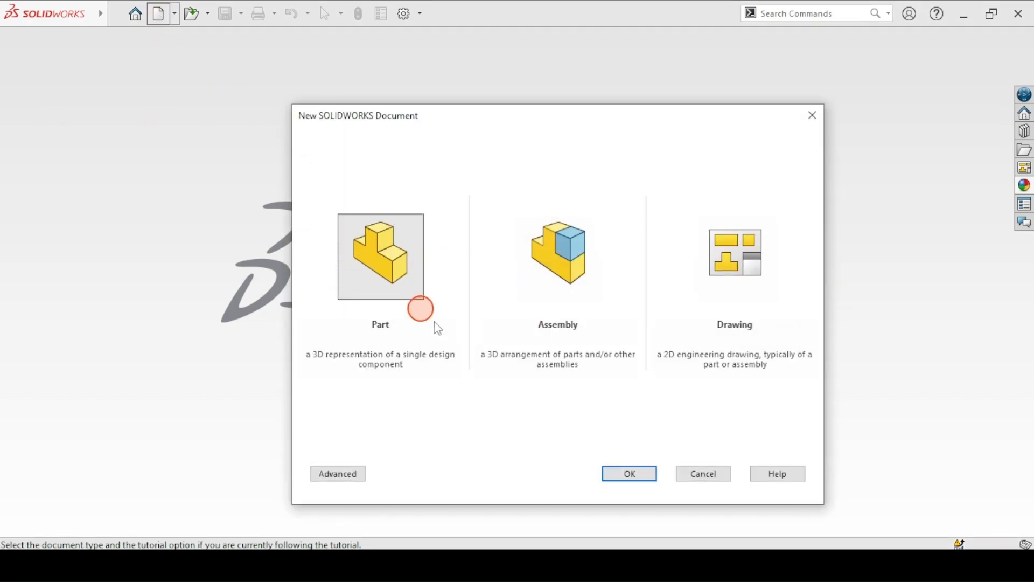
pyautogui.click(624, 474)
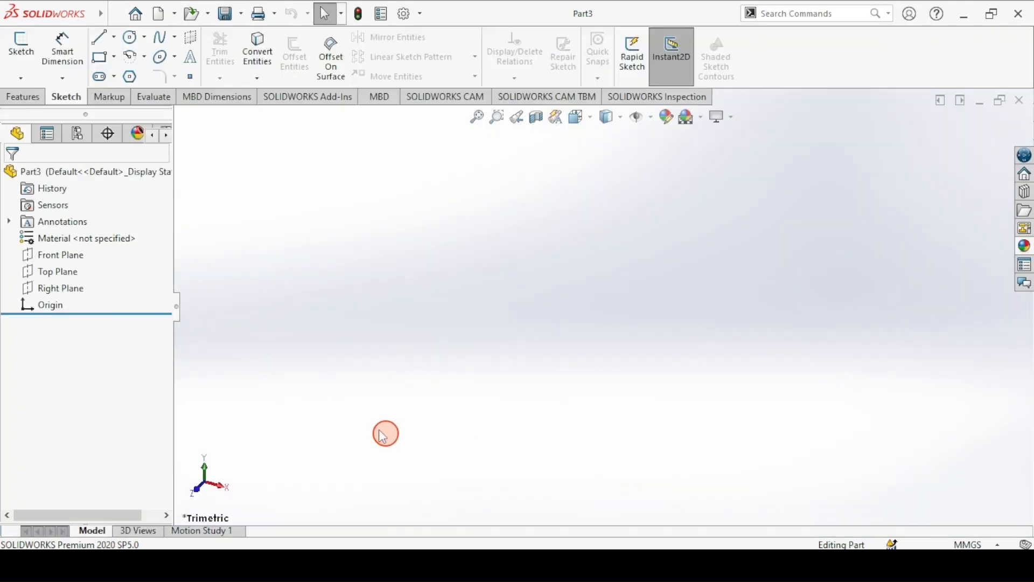
pyautogui.click(390, 548)
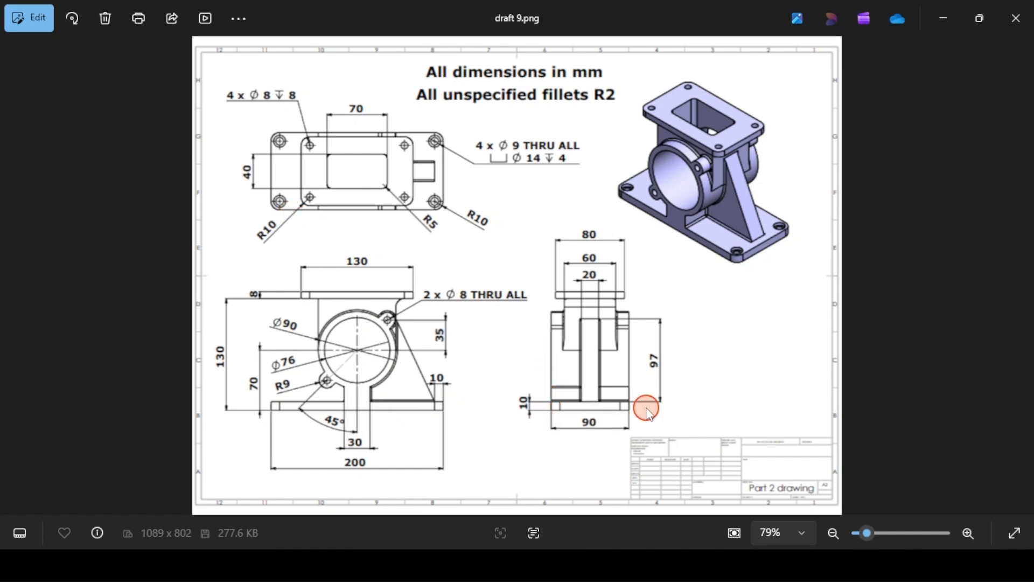
pyautogui.click(399, 564)
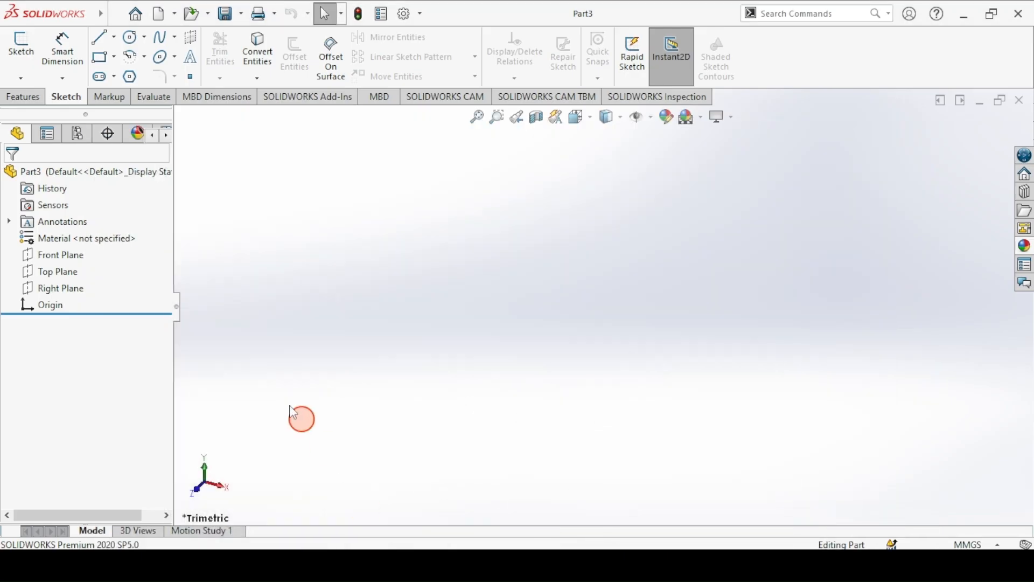
pyautogui.click(26, 46)
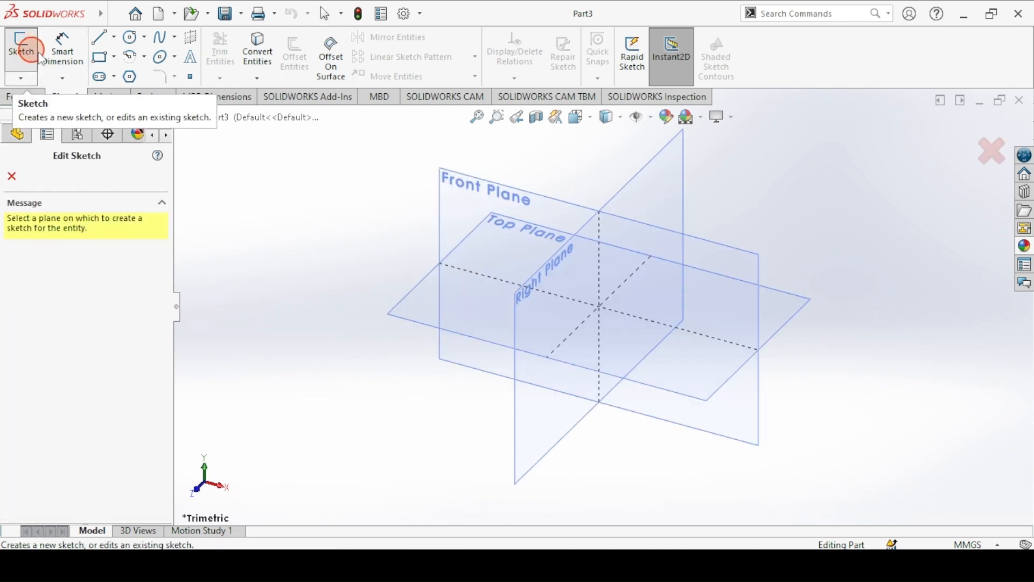
pyautogui.click(450, 174)
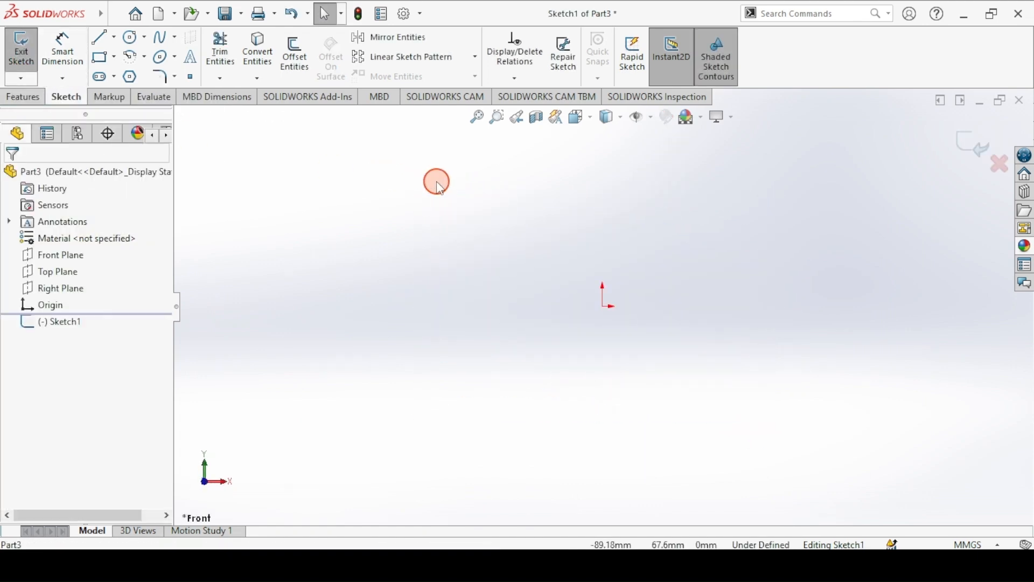
# Step: Sketch a center rectangle about 240 mm wide, centred on the origin
pyautogui.click(100, 57)
pyautogui.click(467, 565)
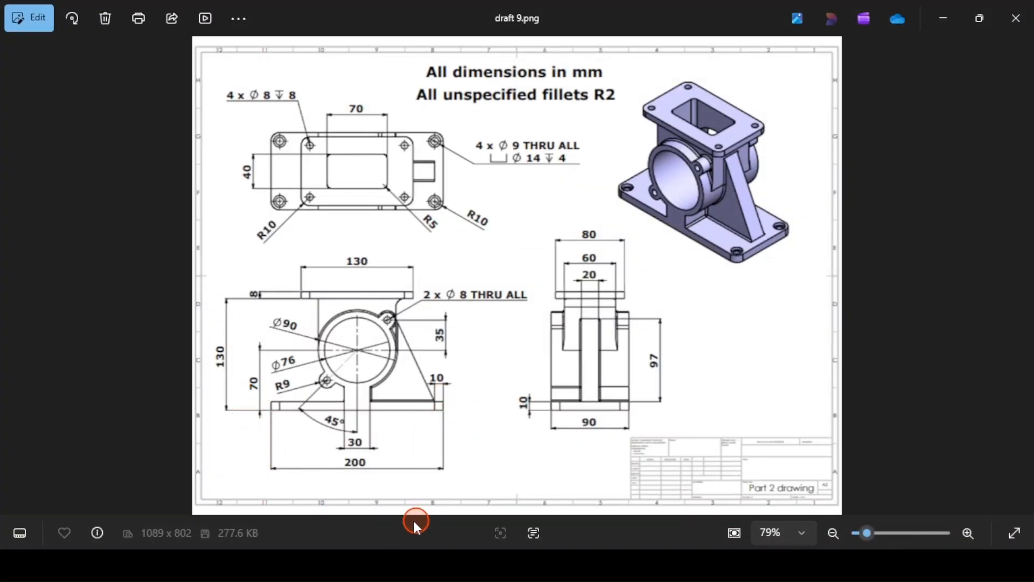
pyautogui.click(457, 565)
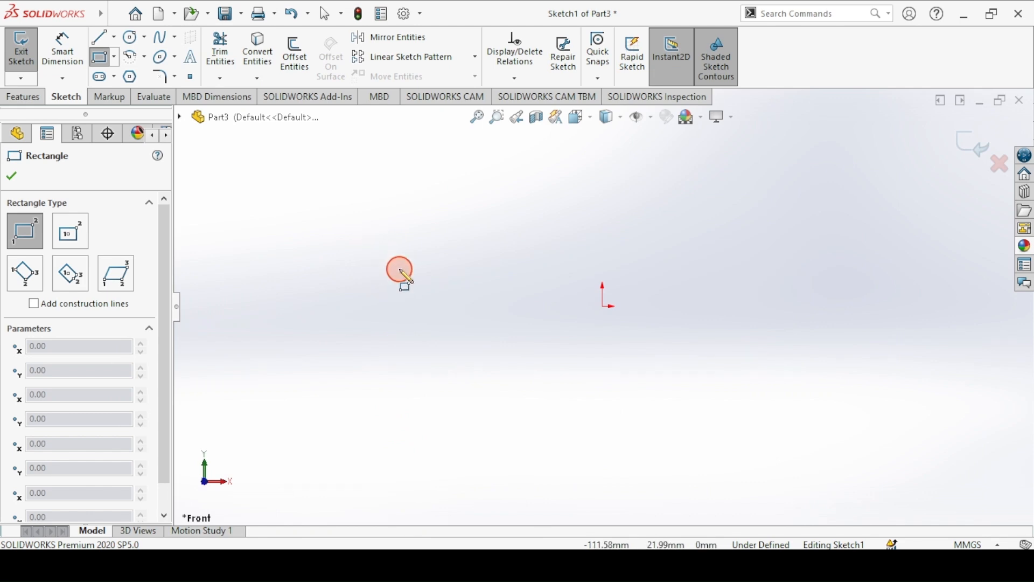
pyautogui.click(72, 235)
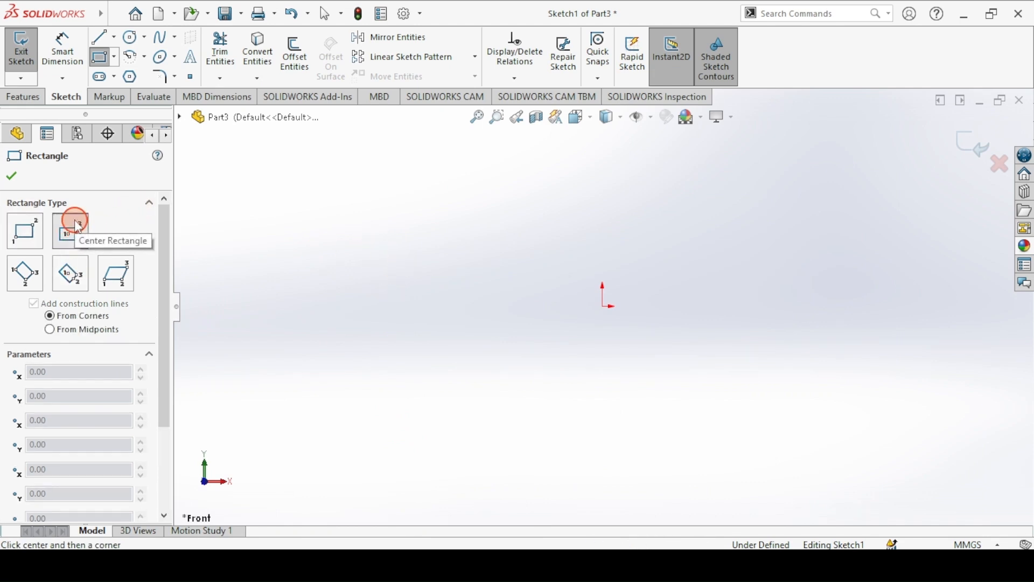
pyautogui.click(603, 306)
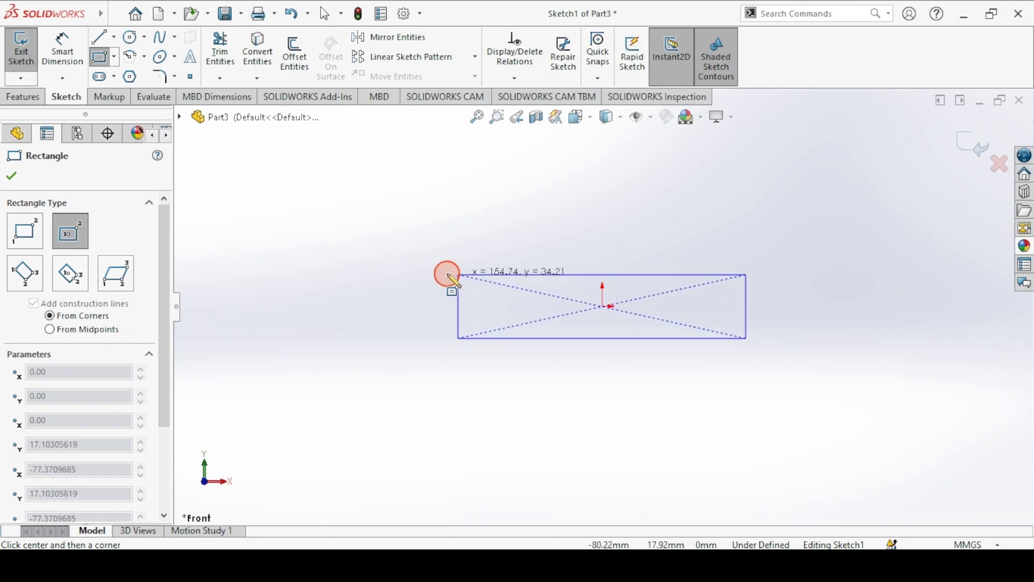
pyautogui.click(379, 253)
# Step: Dimension the rectangle 200 mm wide and 10 mm high with Smart Dimension
pyautogui.click(63, 50)
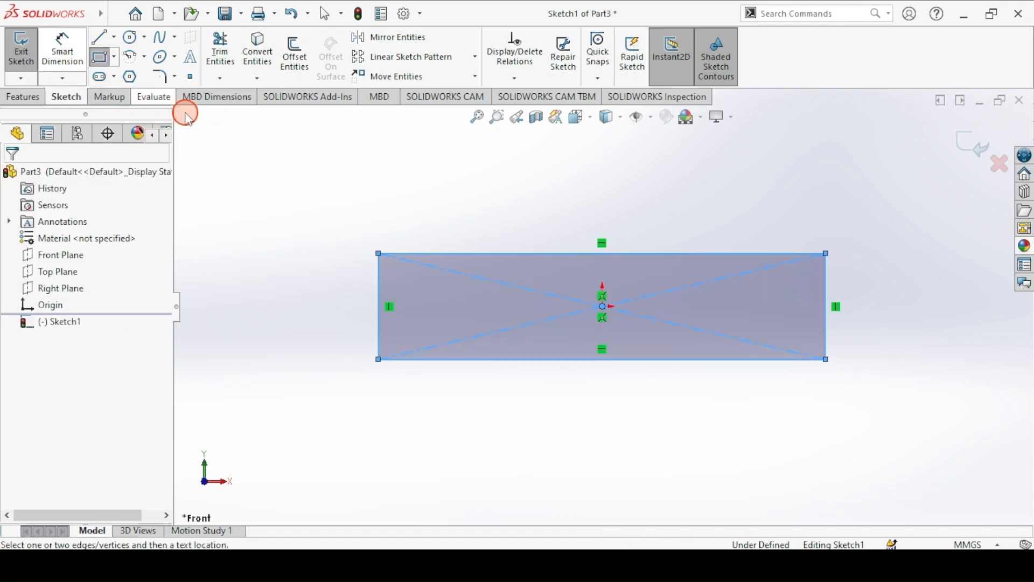
pyautogui.click(403, 253)
pyautogui.click(518, 210)
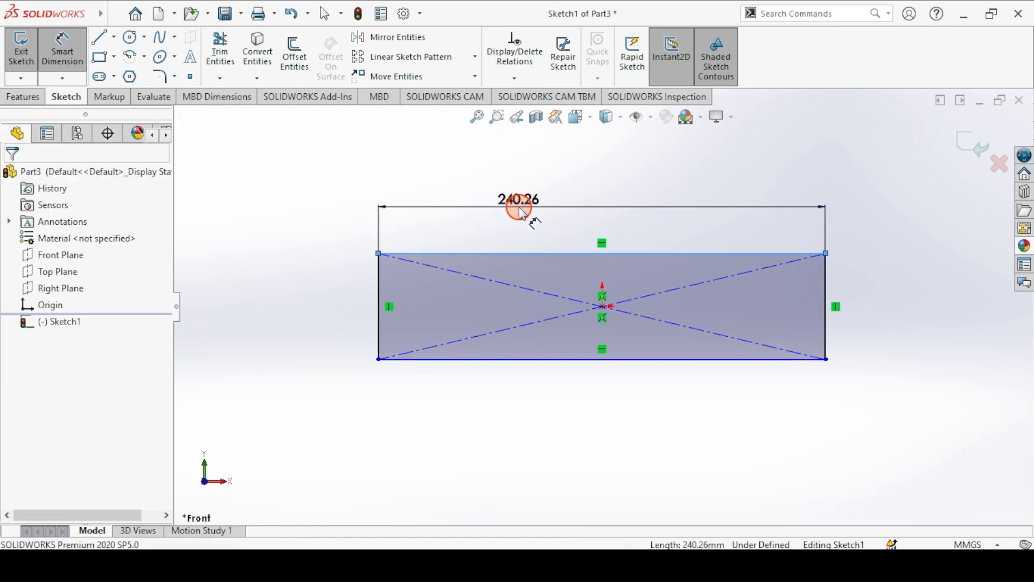
pyautogui.write('200')
pyautogui.press('Return')
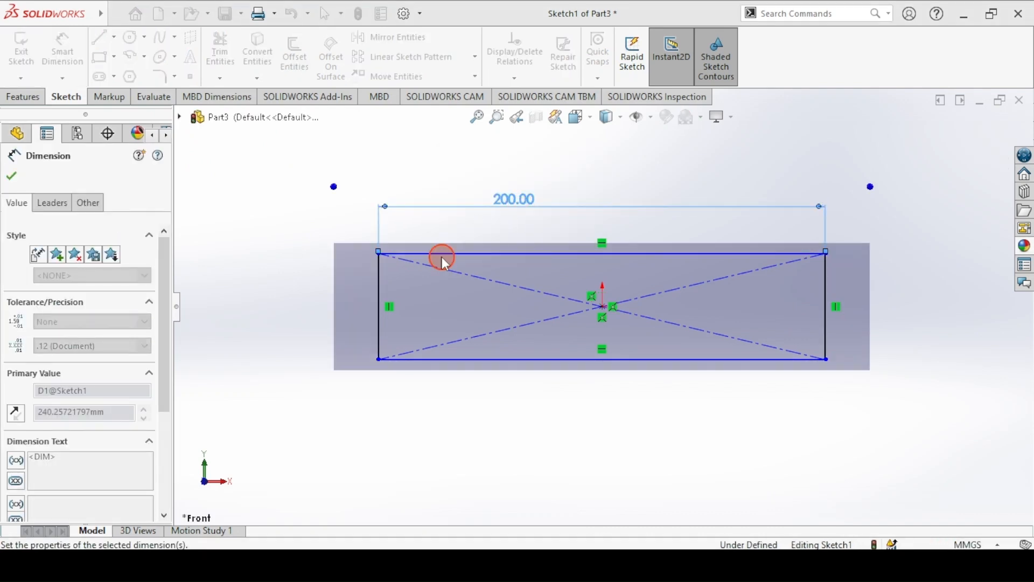
pyautogui.click(381, 280)
pyautogui.click(321, 301)
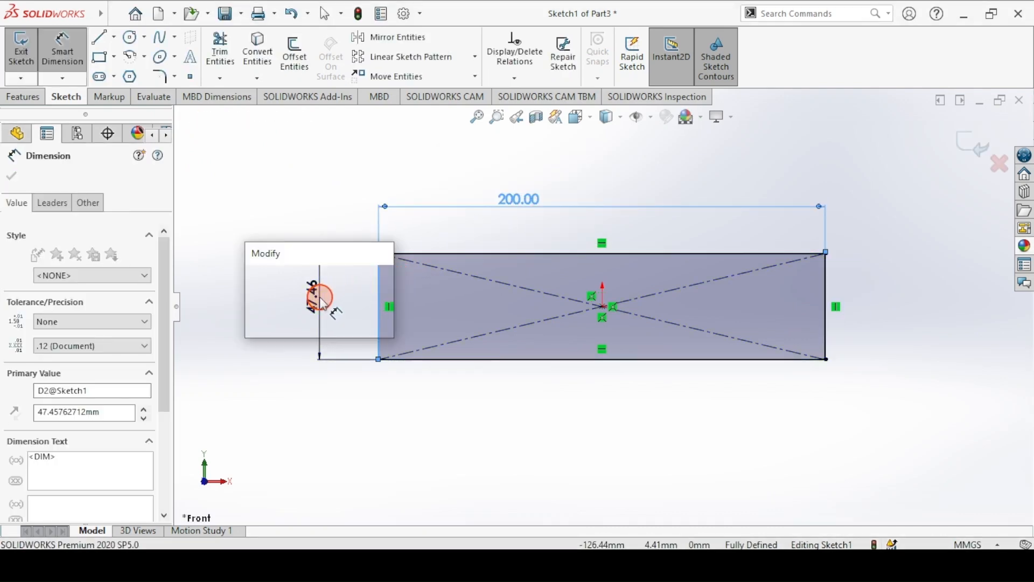
pyautogui.write('10')
pyautogui.press('Return')
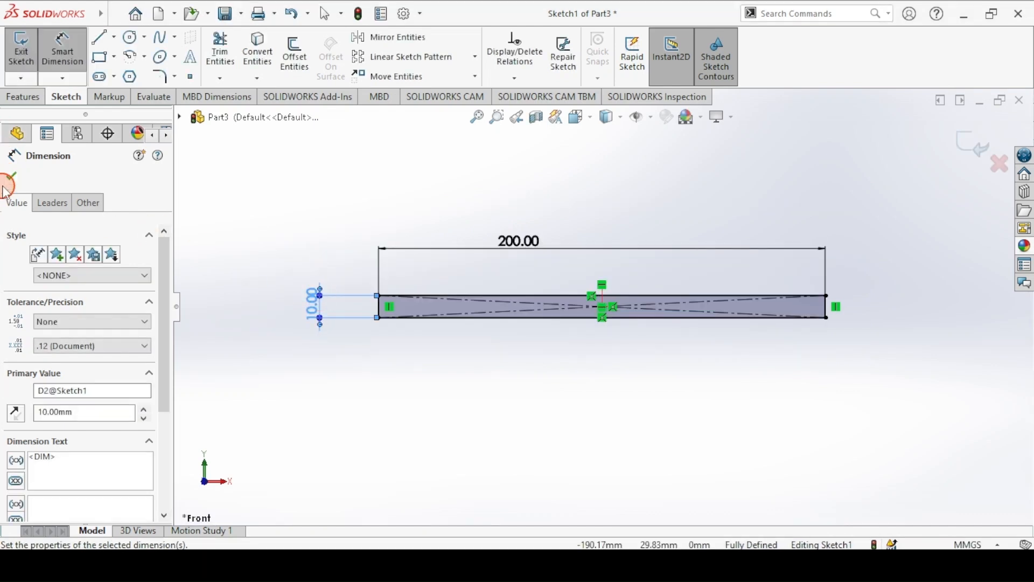
pyautogui.click(8, 183)
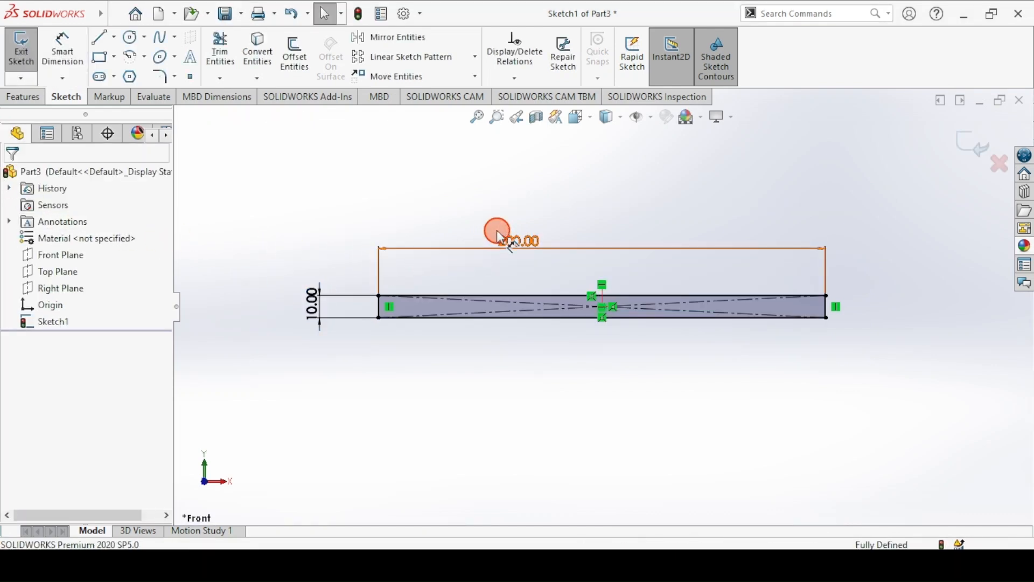
# Step: Sketch a circle about 61 mm in diameter above the middle of the base rectangle
pyautogui.keyDown('ctrl'); pyautogui.moveTo(497, 231); pyautogui.dragTo(489, 387, button='middle'); pyautogui.keyUp('ctrl')
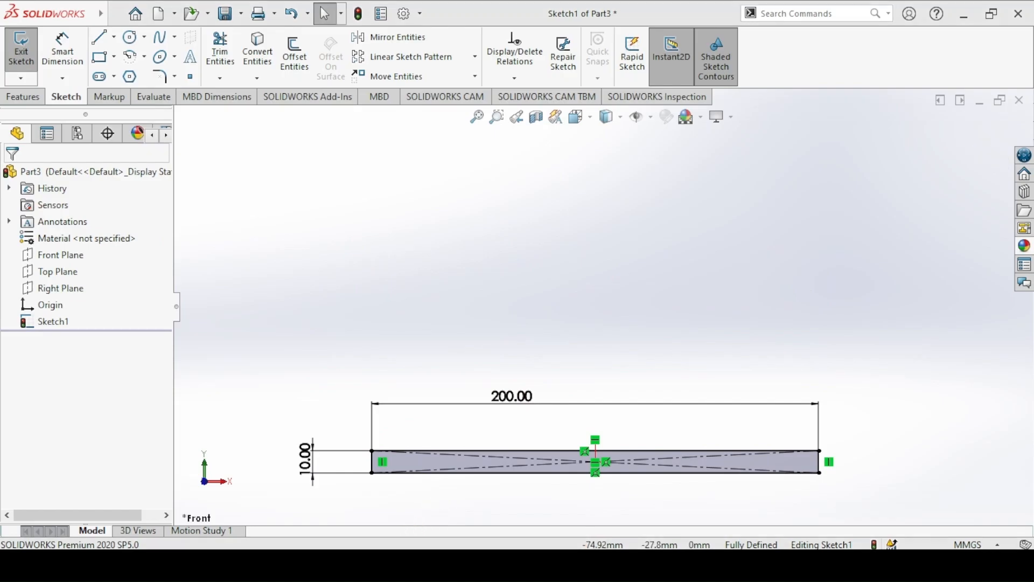
pyautogui.click(390, 563)
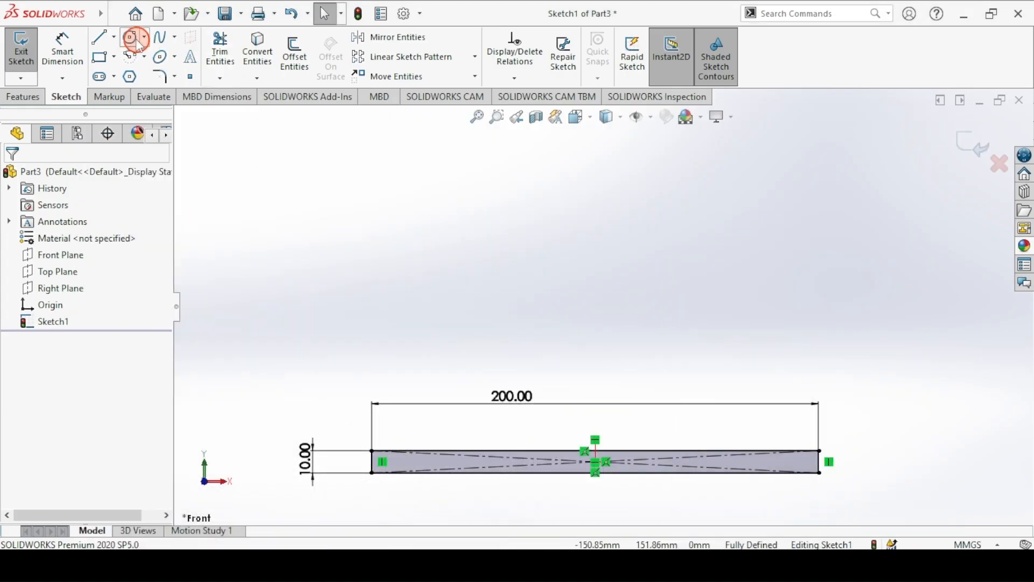
pyautogui.click(130, 38)
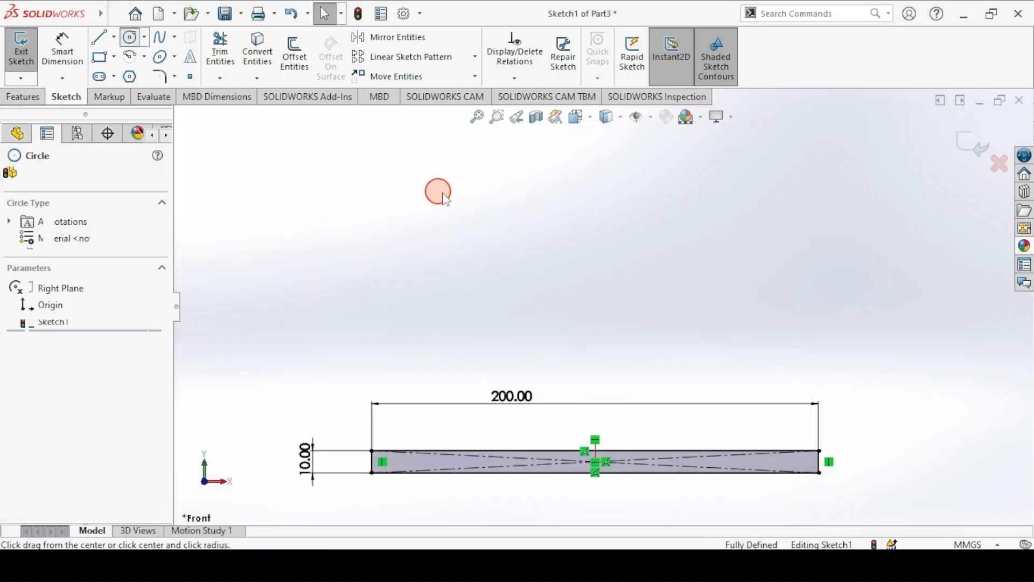
pyautogui.click(589, 247)
pyautogui.click(525, 224)
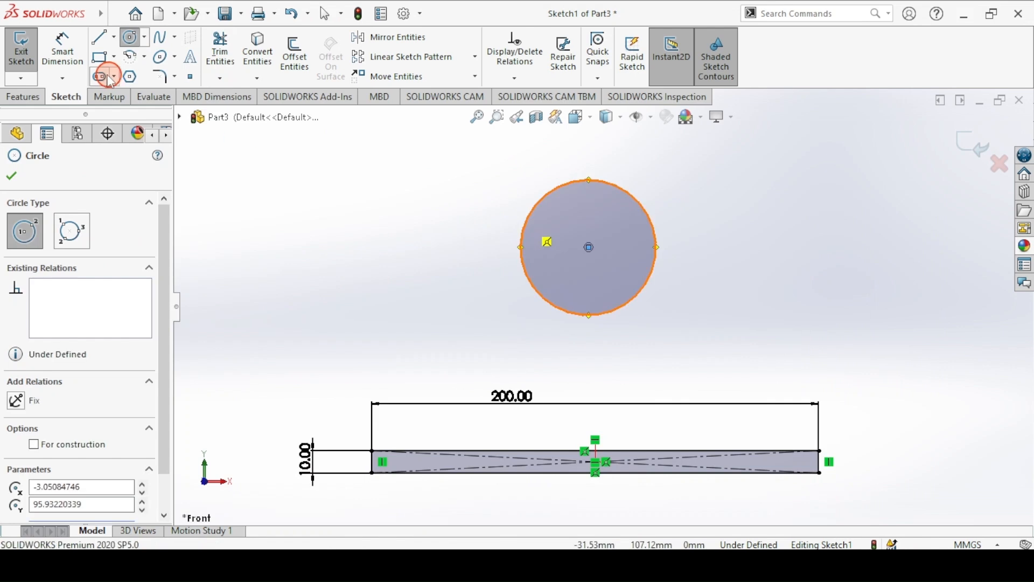
# Step: Dimension the circle's diameter as 90 mm
pyautogui.click(63, 51)
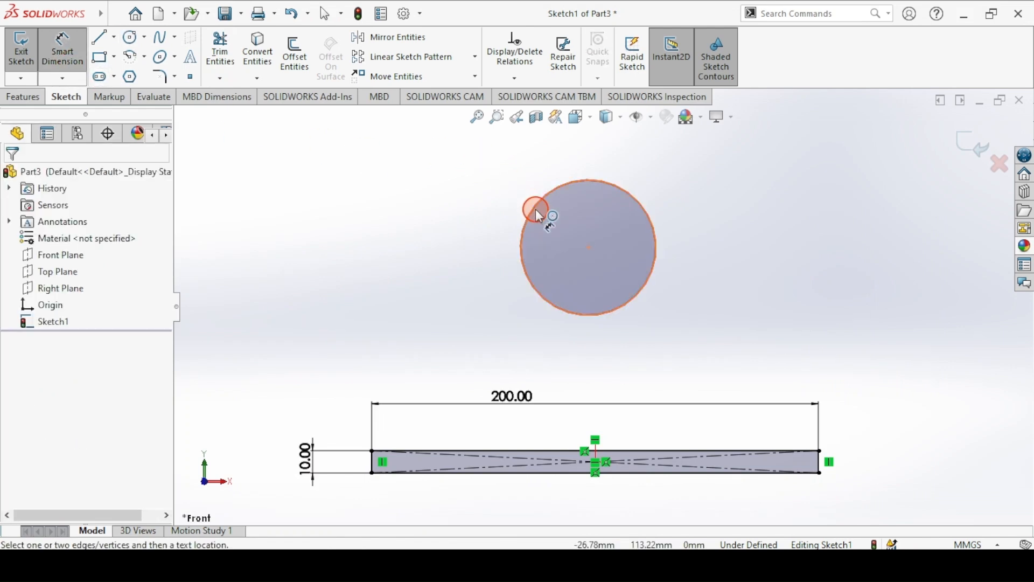
pyautogui.click(540, 215)
pyautogui.click(463, 186)
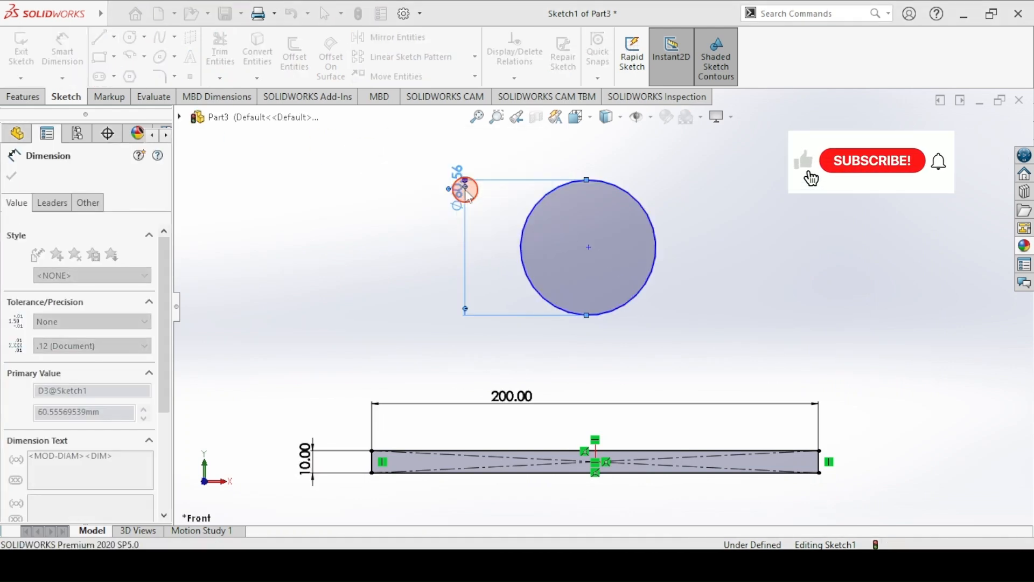
pyautogui.click(369, 522)
pyautogui.click(337, 401)
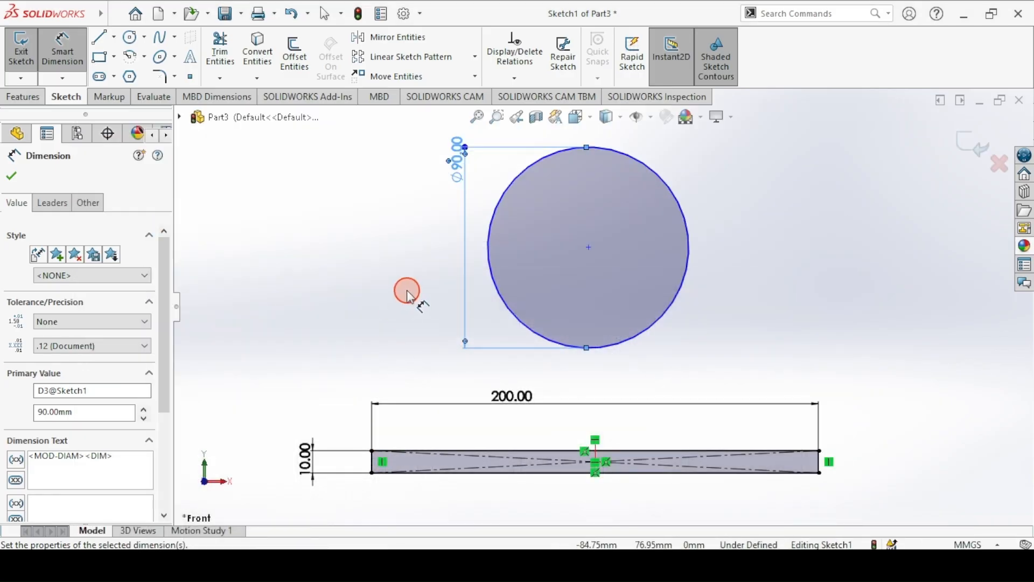
# Step: Set the vertical distance between the circle's centre and the rectangle's bottom corner to 70 mm
pyautogui.click(586, 246)
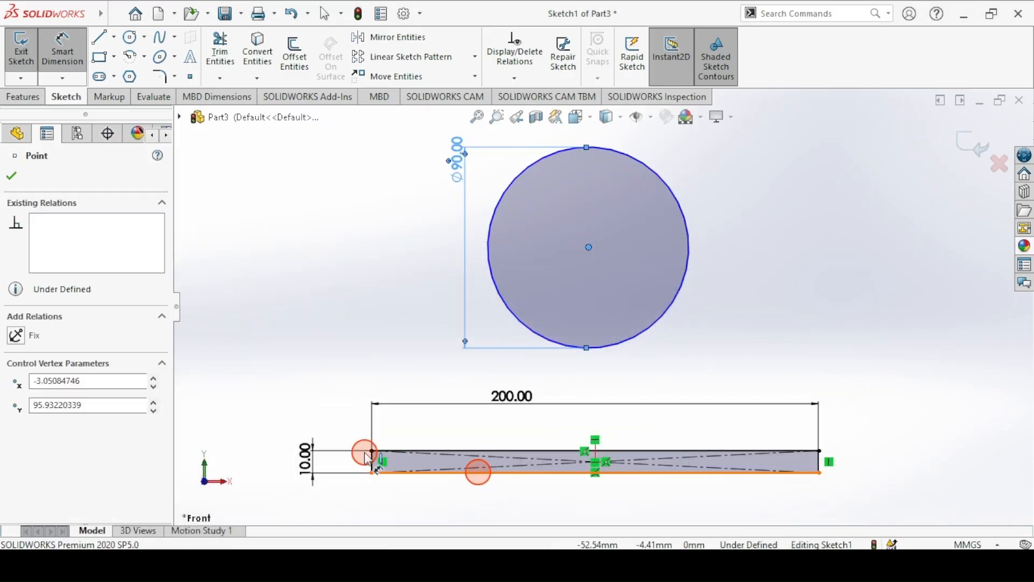
pyautogui.click(370, 472)
pyautogui.click(248, 409)
pyautogui.write('70')
pyautogui.press('Return')
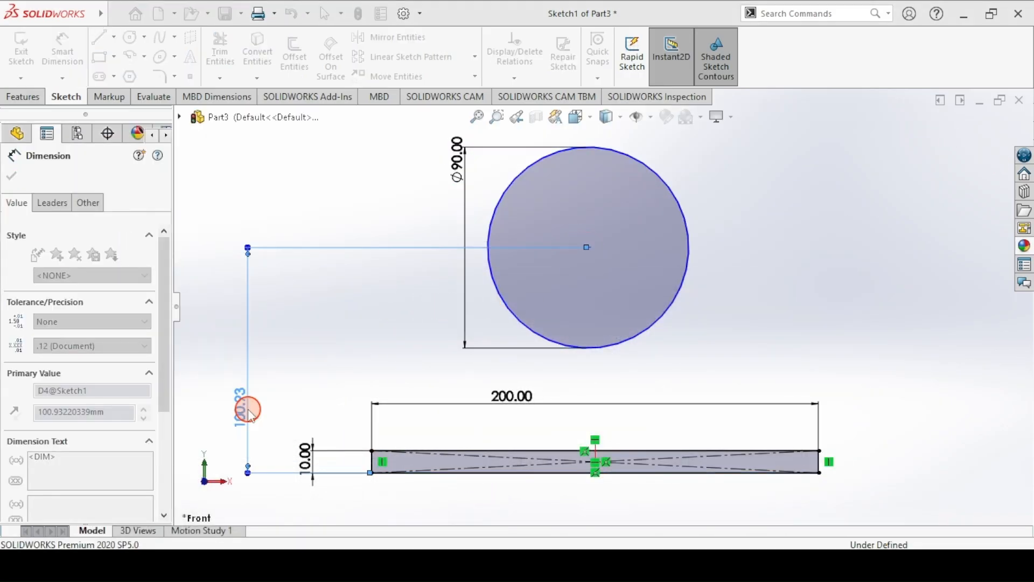
pyautogui.press('Escape')
pyautogui.press('Escape')
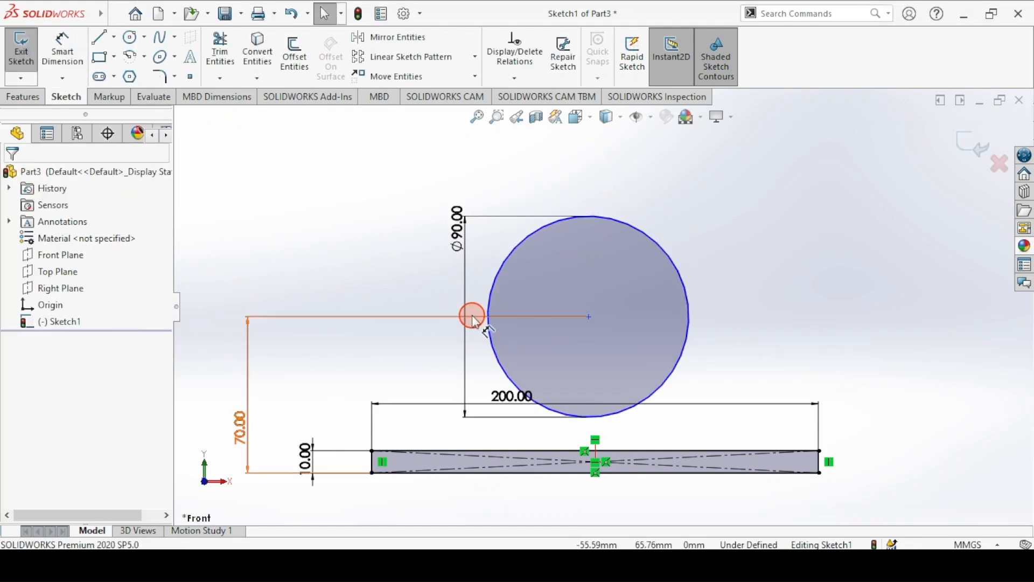
# Step: Draw a construction line about 65 mm long from the circle's centre to the origin
pyautogui.moveTo(503, 358)
pyautogui.keyDown('ctrl'); pyautogui.mouseDown(button='middle')
pyautogui.moveTo(494, 341)
pyautogui.moveTo(513, 360)
pyautogui.moveTo(455, 310)
pyautogui.mouseUp(button='middle'); pyautogui.keyUp('ctrl')
pyautogui.keyDown('ctrl'); pyautogui.moveTo(481, 395); pyautogui.dragTo(473, 351, button='middle'); pyautogui.keyUp('ctrl')
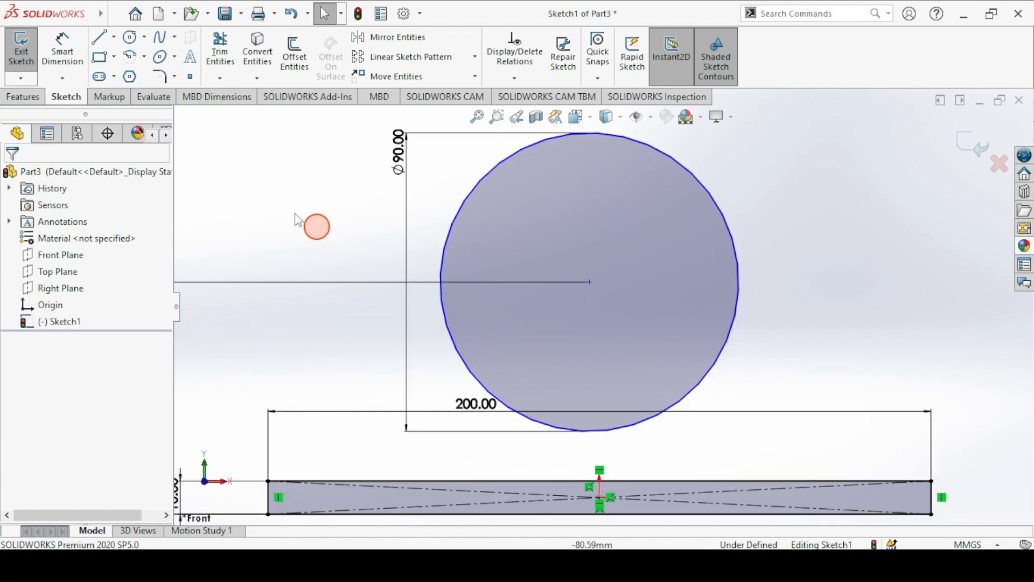
pyautogui.click(99, 41)
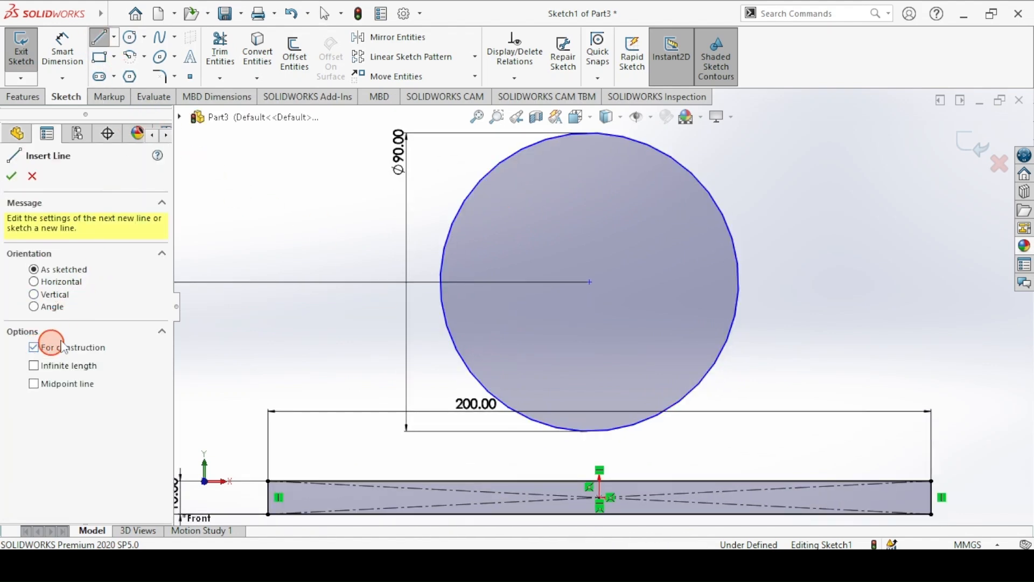
pyautogui.moveTo(591, 282); pyautogui.dragTo(599, 487)
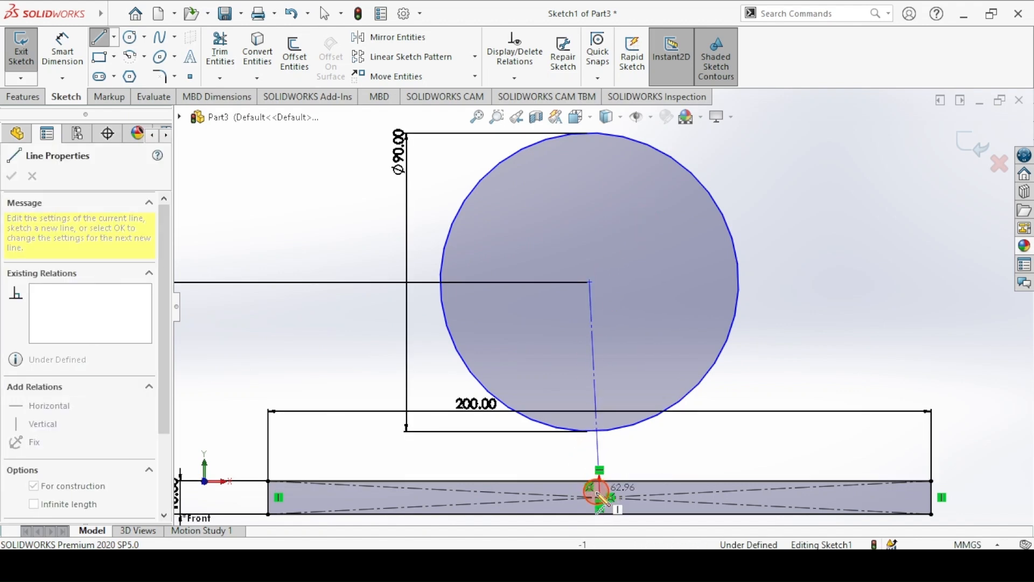
pyautogui.click(101, 45)
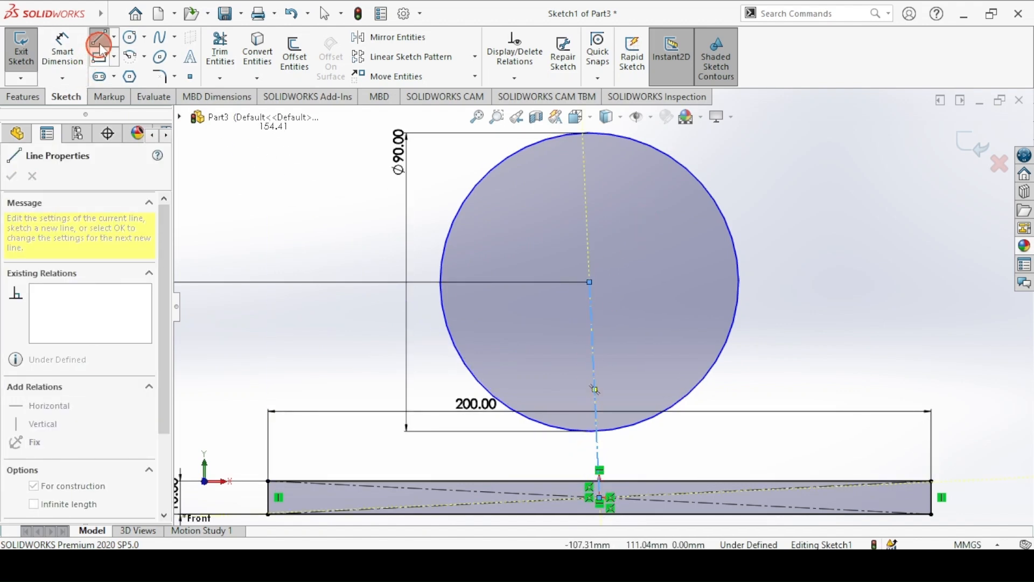
pyautogui.press('Escape')
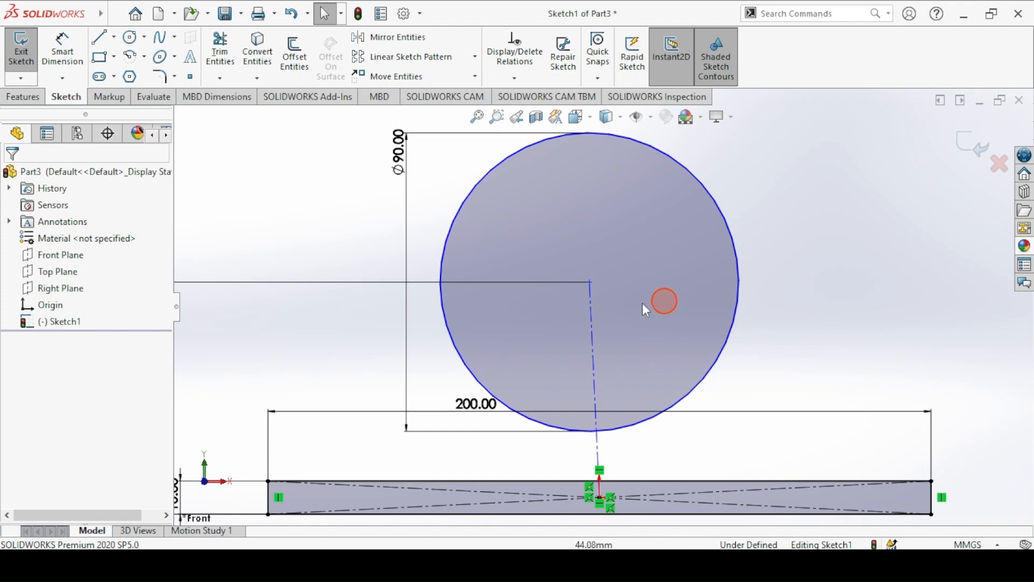
# Step: Make the construction line from the circle's centre to the origin vertical
pyautogui.click(595, 311)
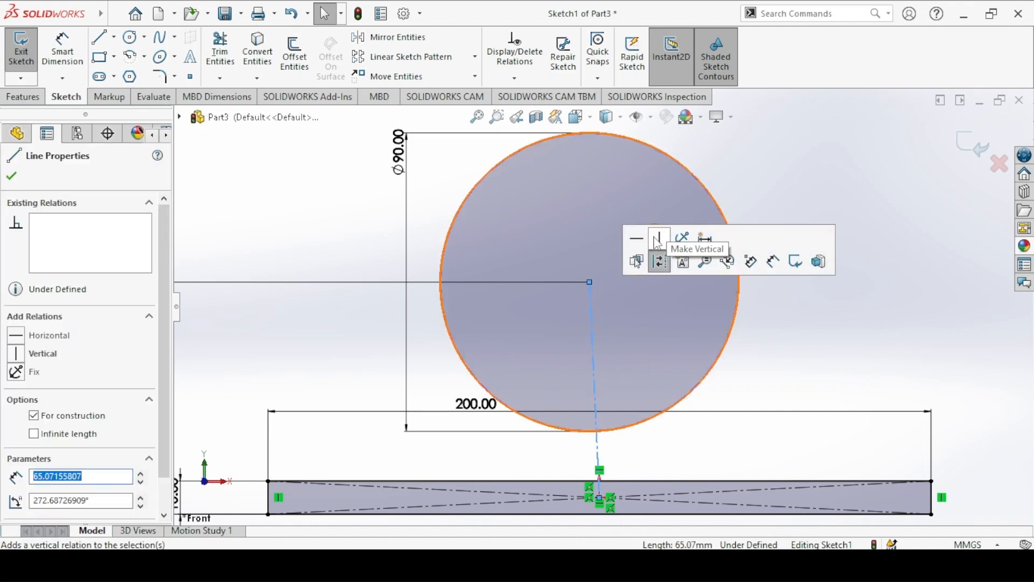
pyautogui.click(658, 261)
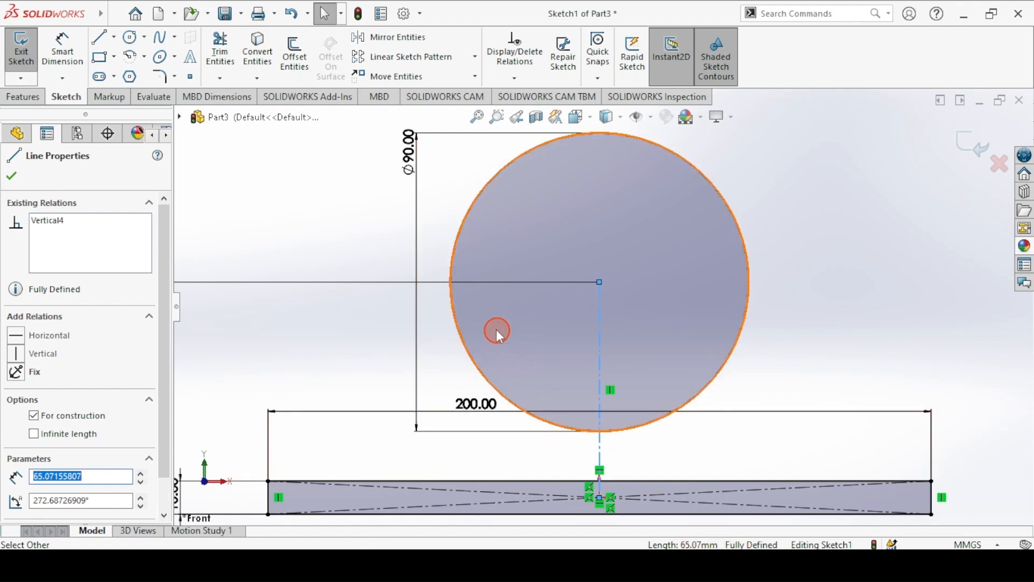
pyautogui.press('f')
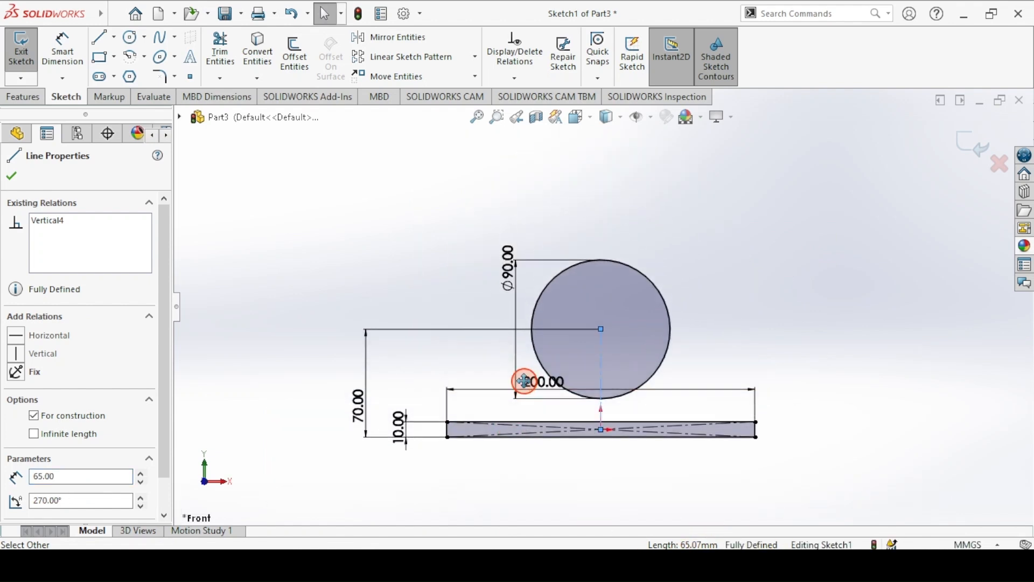
pyautogui.keyDown('shift'); pyautogui.moveTo(521, 362); pyautogui.dragTo(492, 329, button='middle'); pyautogui.keyUp('shift')
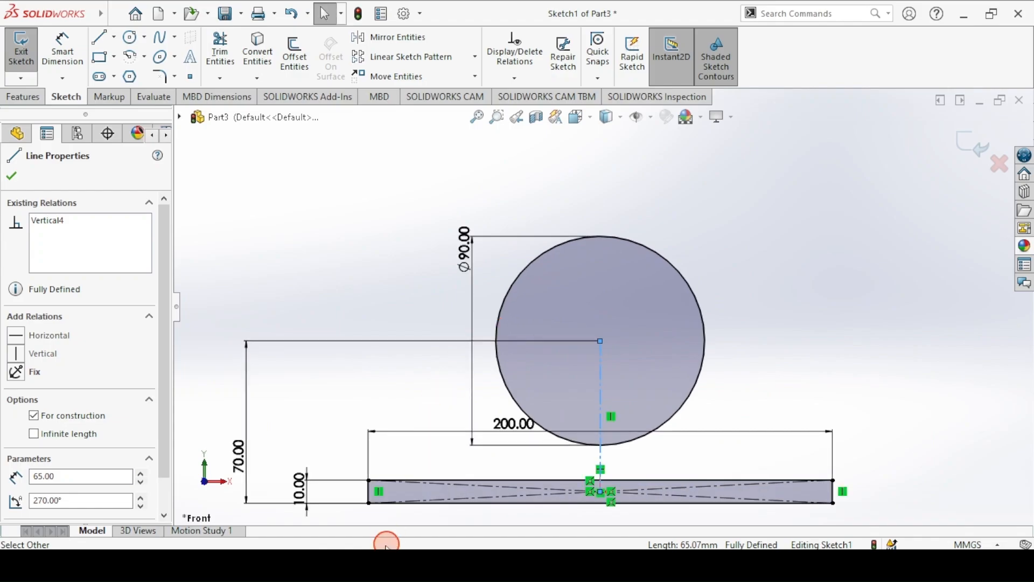
# Step: Check the reference drawing and sketch a corner rectangle about 31 by 55 mm from inside the circle down to the base's upper edge
pyautogui.click(386, 562)
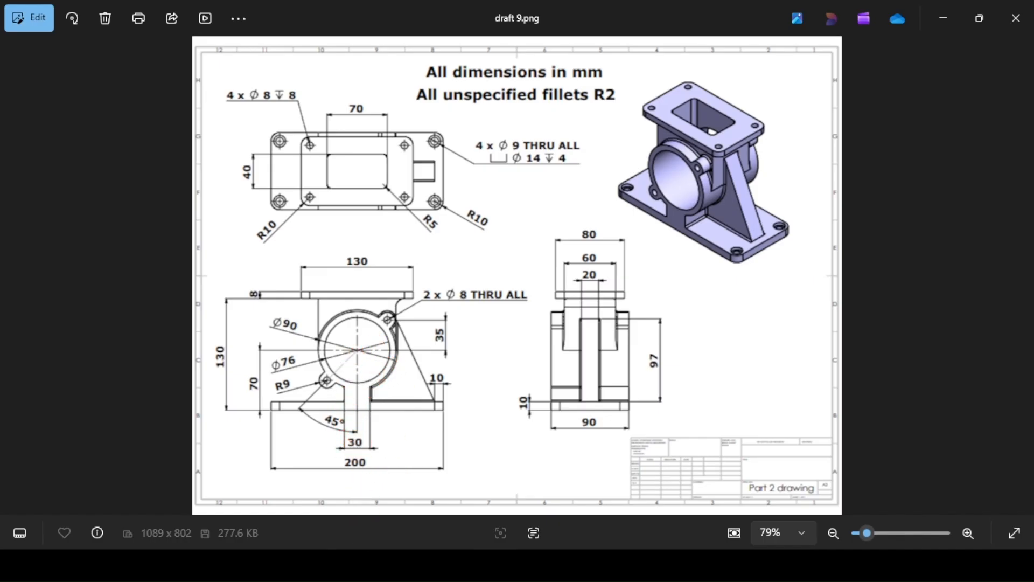
pyautogui.click(389, 562)
pyautogui.click(99, 57)
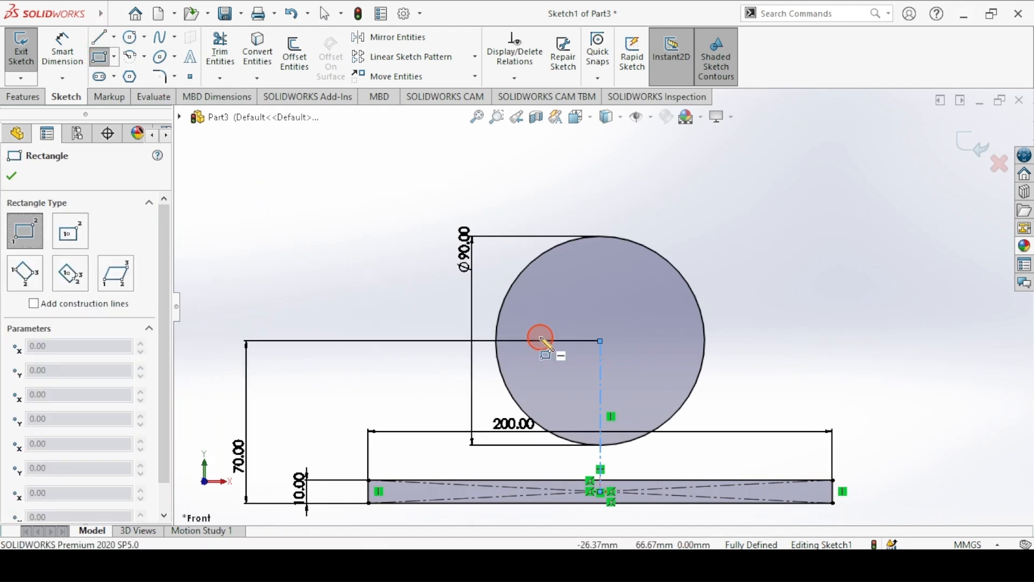
pyautogui.click(562, 354)
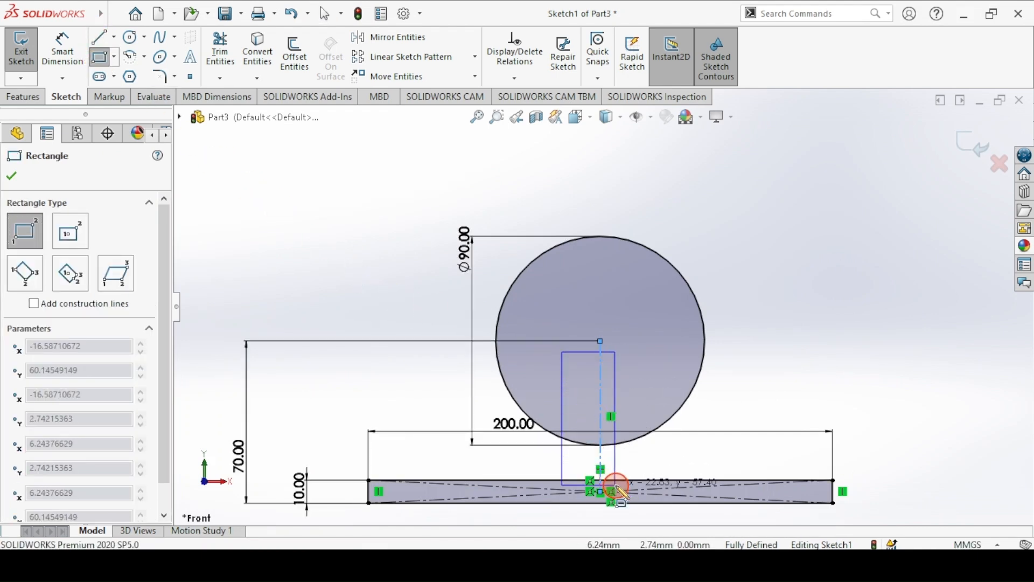
pyautogui.click(634, 481)
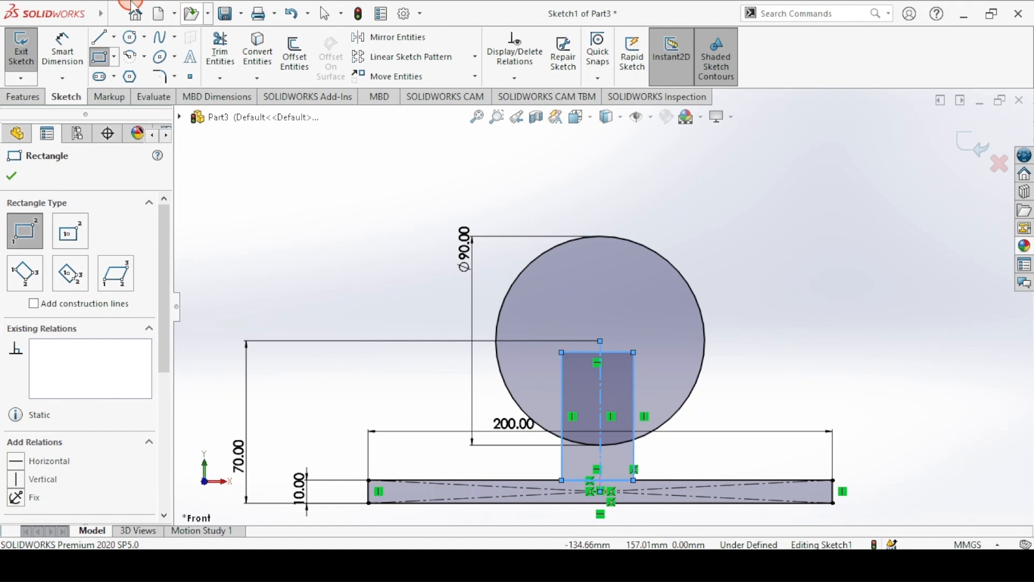
pyautogui.click(102, 60)
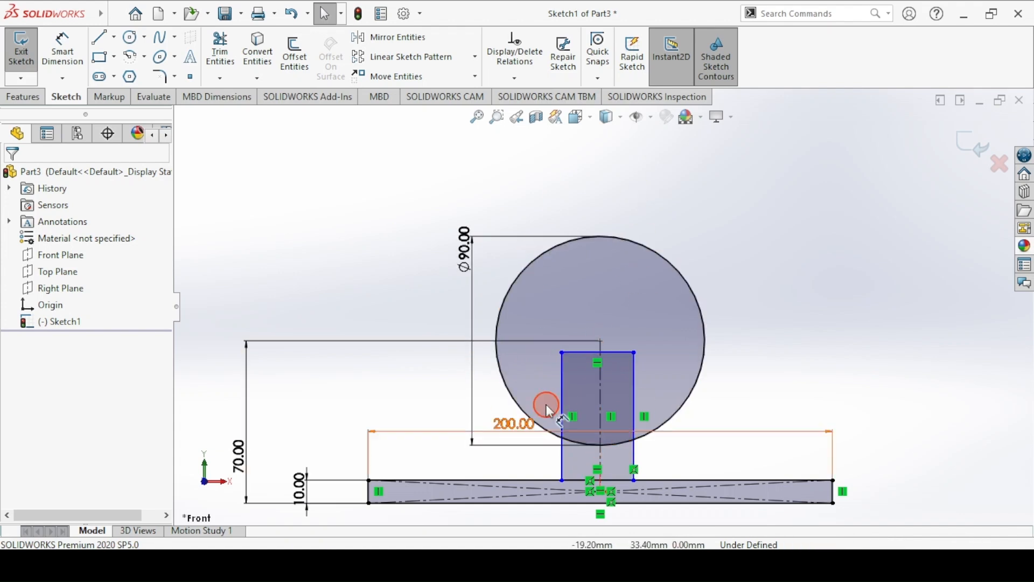
# Step: Make the midpoint of the post rectangle's upper edge coincident with the circle's centre
pyautogui.click(598, 353)
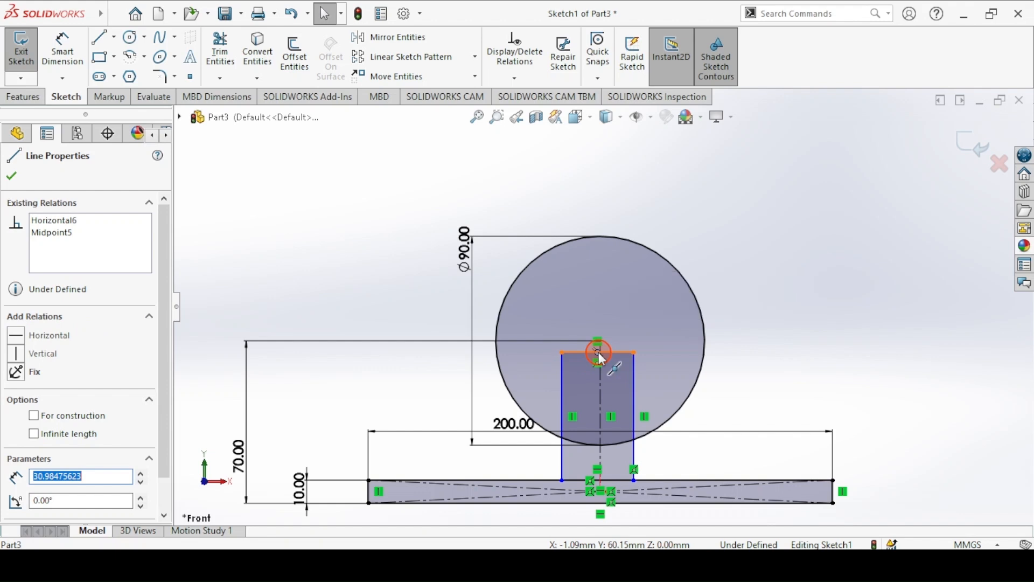
pyautogui.click(603, 345)
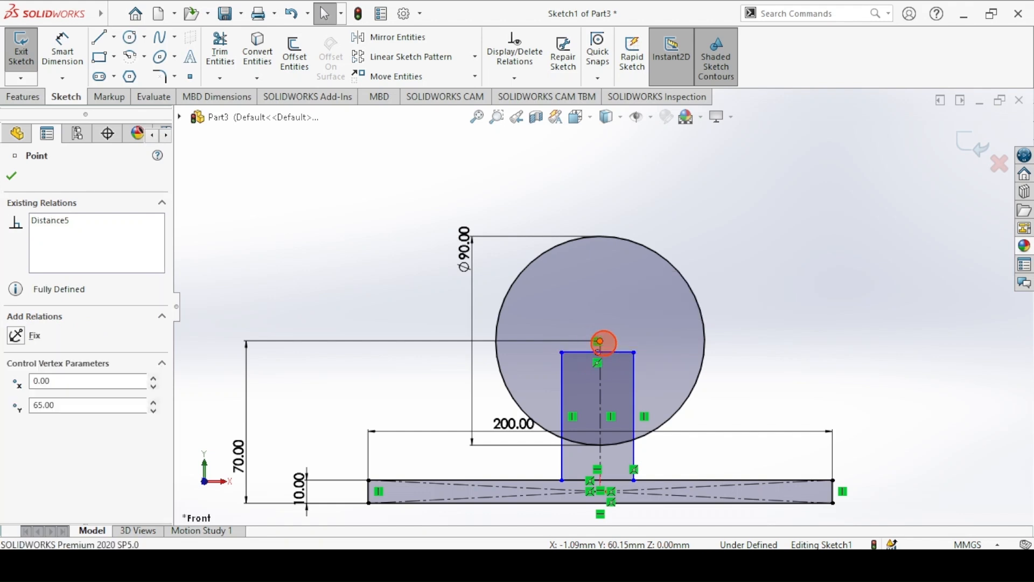
pyautogui.keyDown('ctrl'); pyautogui.click(603, 344); pyautogui.keyUp('ctrl')
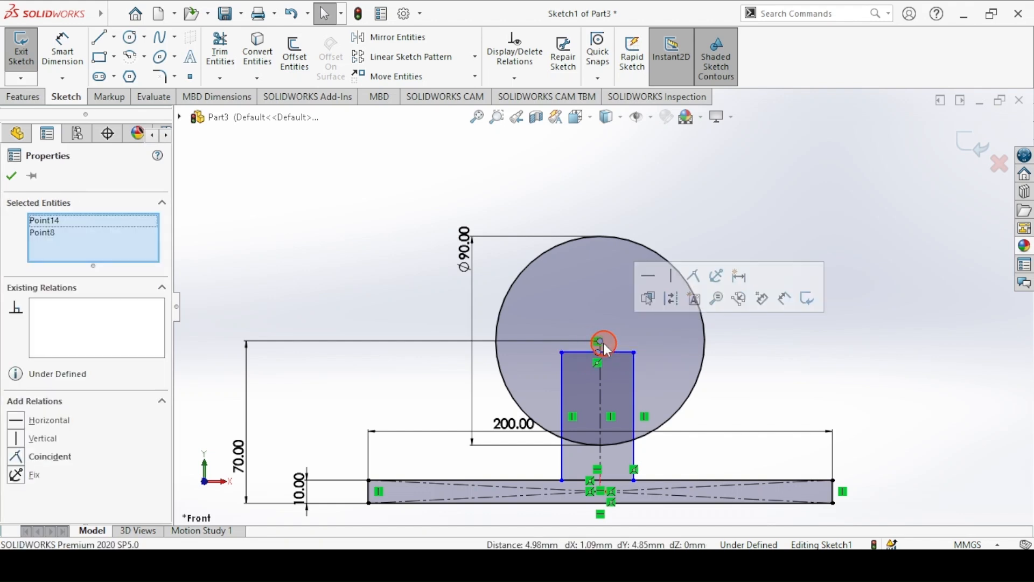
pyautogui.click(694, 277)
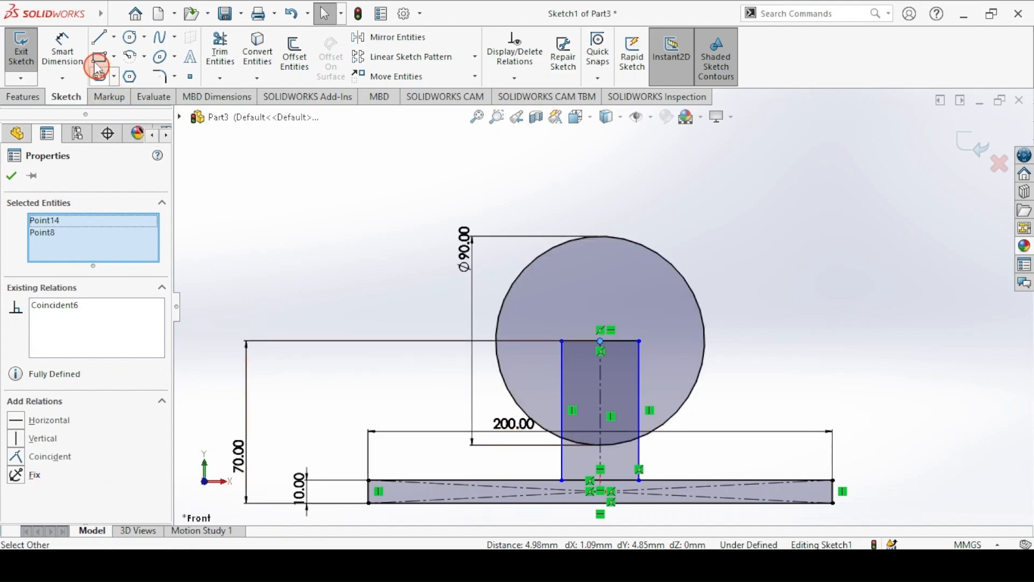
# Step: Dimension the post rectangle's width as 30 mm on its upper edge
pyautogui.click(63, 49)
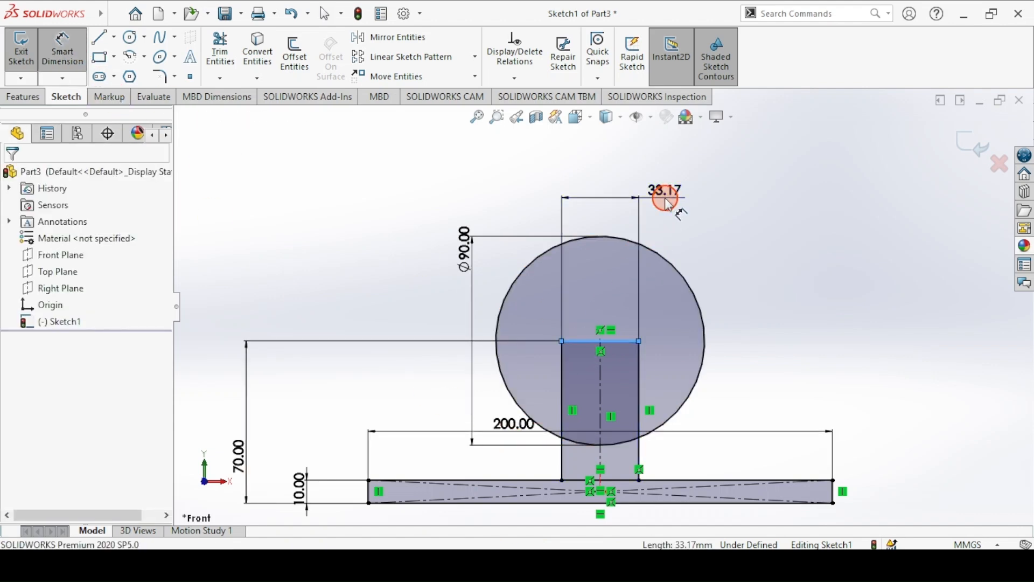
pyautogui.click(665, 197)
pyautogui.write('30')
pyautogui.press('Return')
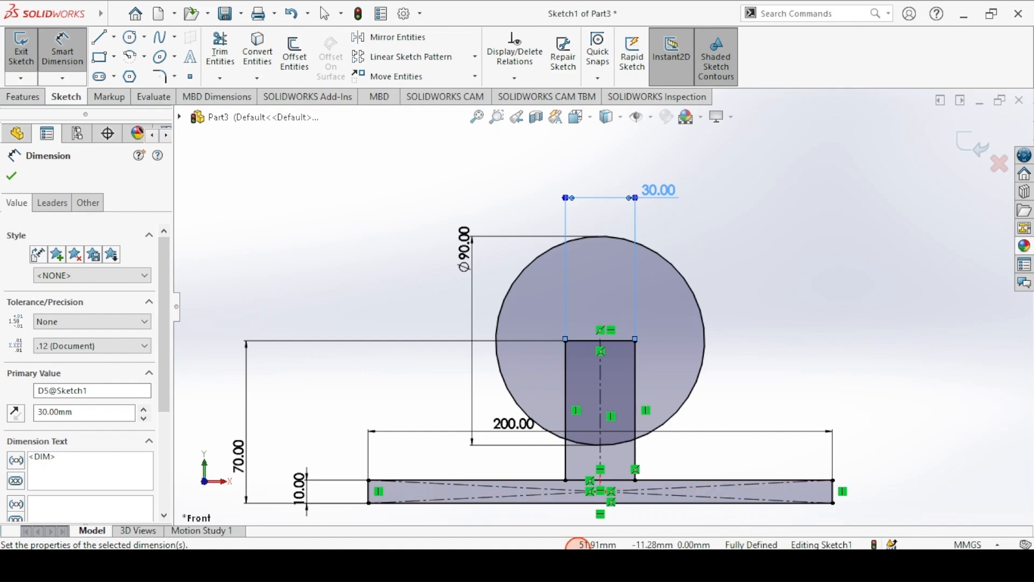
# Step: Consult the reference drawing and sketch a corner rectangle about 117 by 63 mm overlapping the upper half of the circle
pyautogui.hotkey('alt', 'Tab')
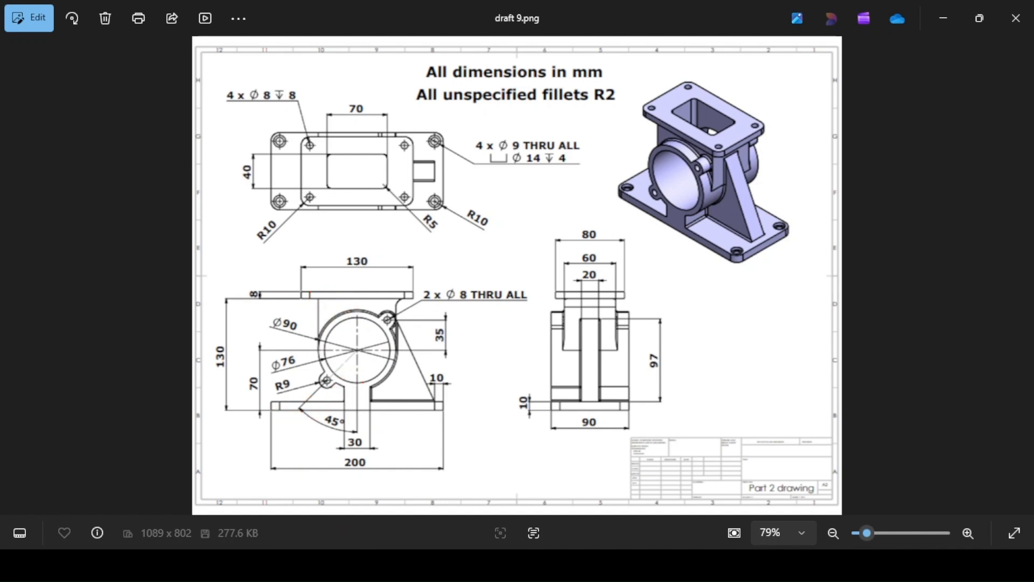
pyautogui.hotkey('alt', 'Tab')
pyautogui.click(105, 57)
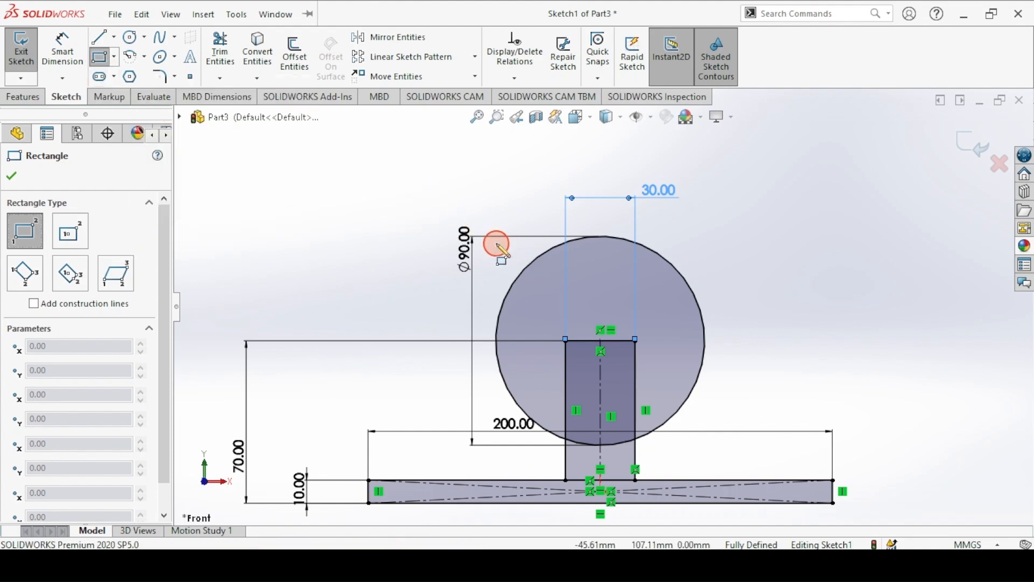
pyautogui.click(468, 167)
pyautogui.click(739, 312)
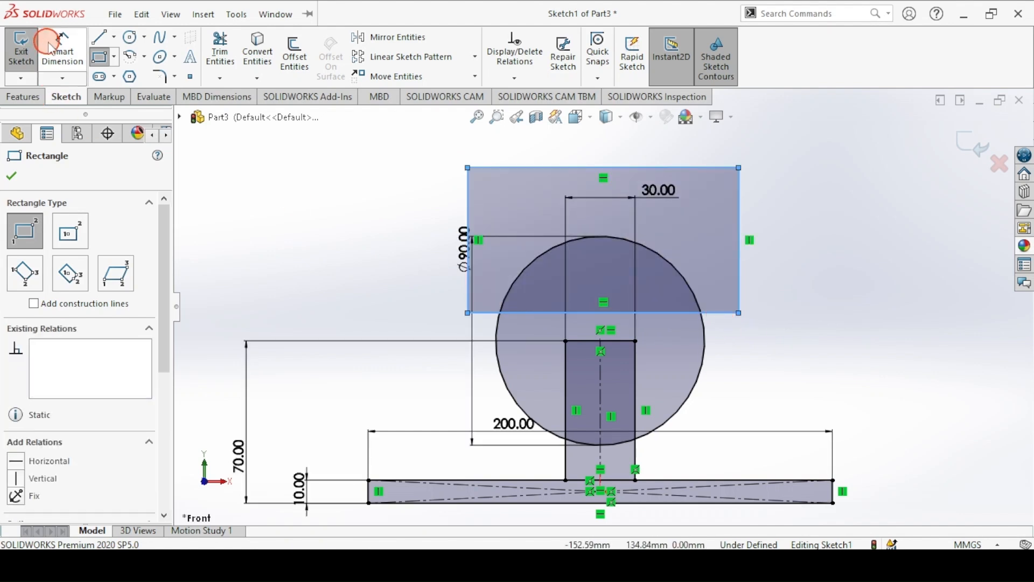
pyautogui.click(102, 56)
pyautogui.click(341, 246)
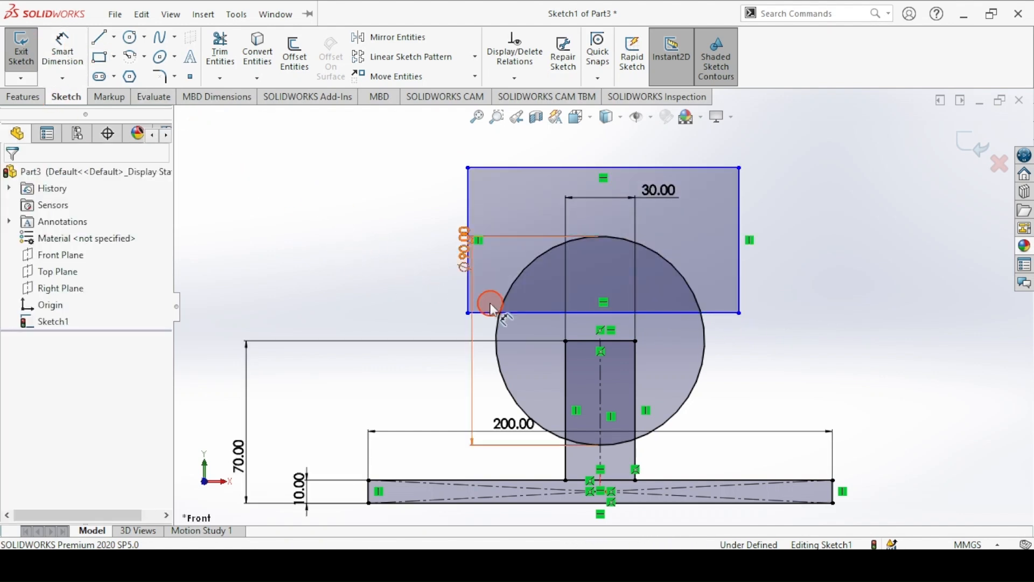
# Step: Make the midpoint of the upper rectangle's lower edge coincident with the circle's centre
pyautogui.click(604, 314)
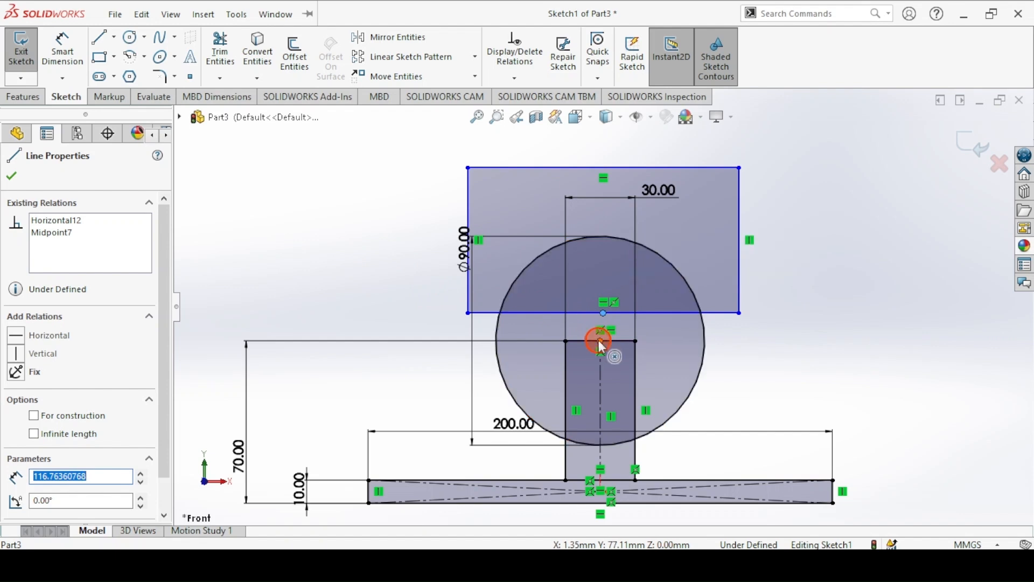
pyautogui.click(599, 341)
pyautogui.keyDown('ctrl'); pyautogui.click(604, 312); pyautogui.keyUp('ctrl')
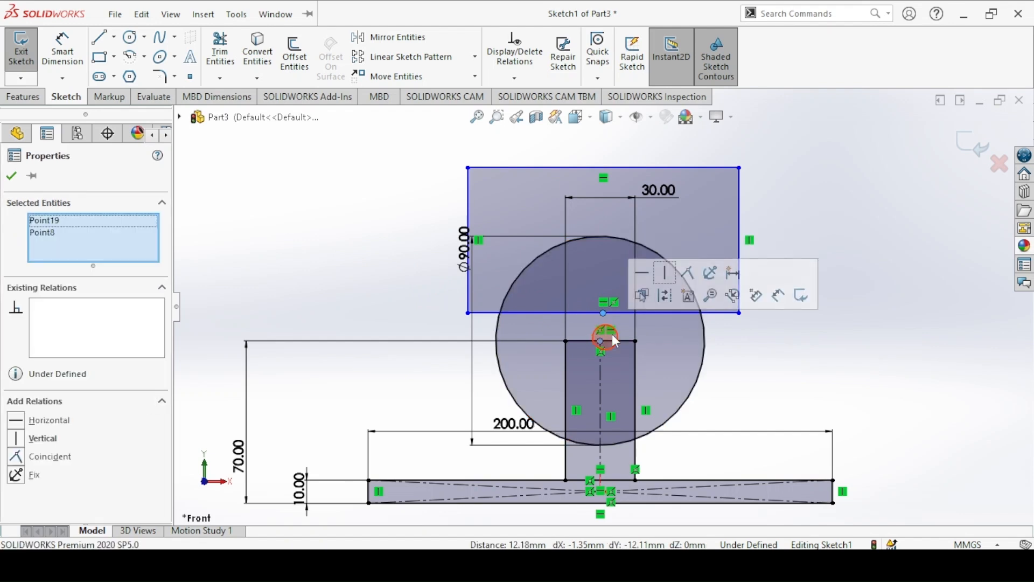
pyautogui.click(689, 275)
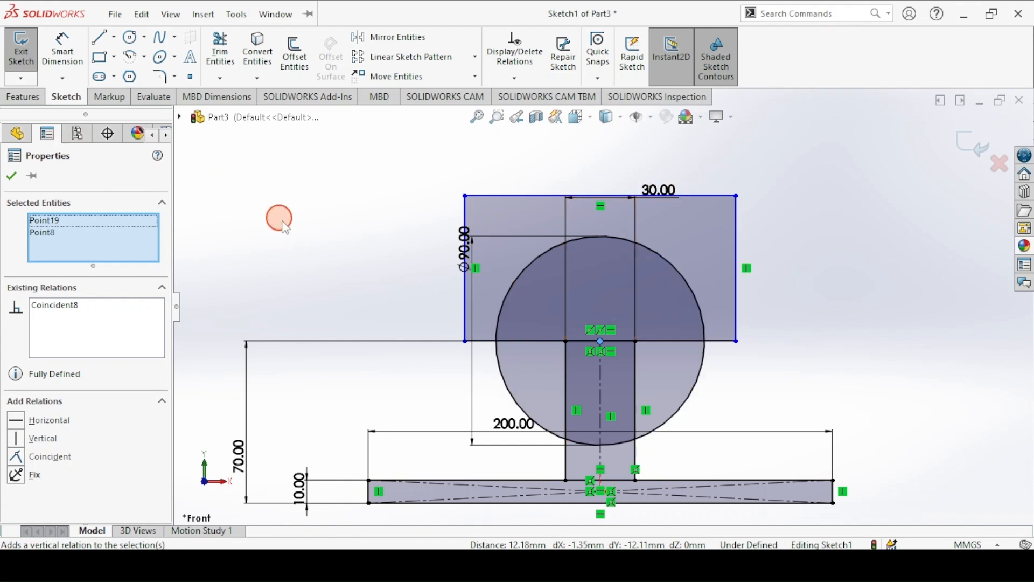
pyautogui.click(410, 228)
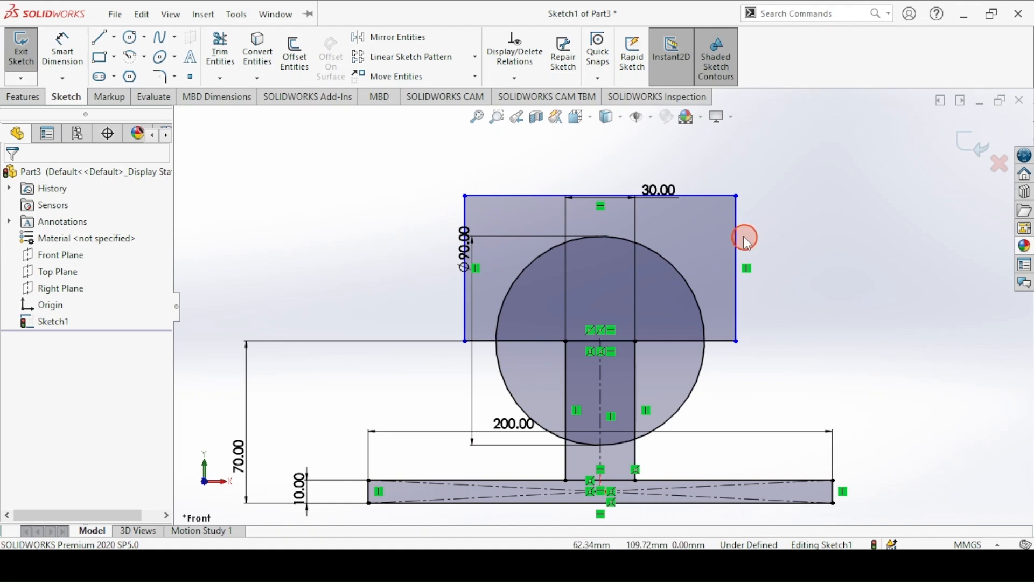
# Step: Make the upper rectangle's right vertical edge tangent to the 90 mm circle
pyautogui.click(734, 222)
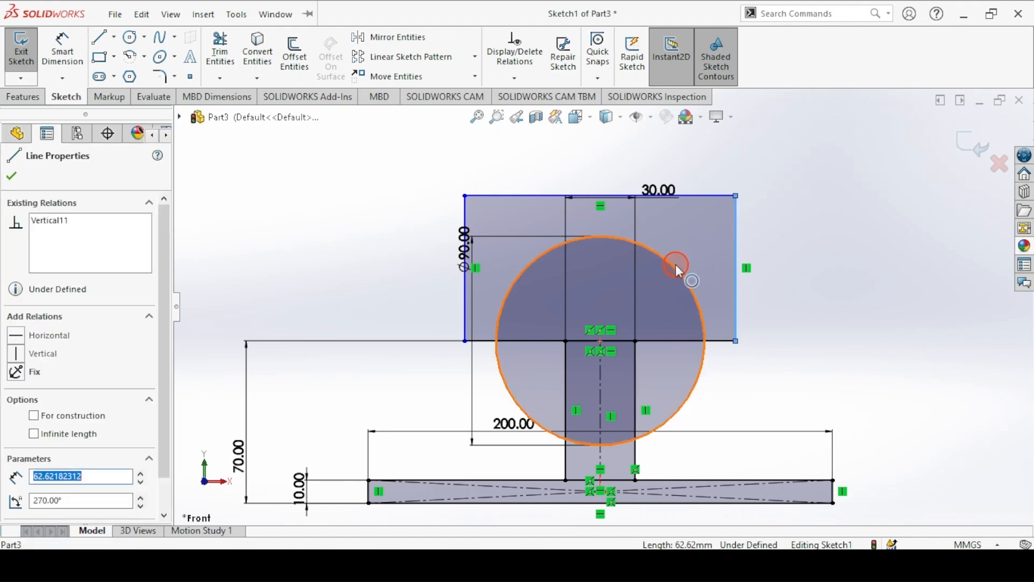
pyautogui.keyDown('ctrl'); pyautogui.click(675, 266); pyautogui.keyUp('ctrl')
pyautogui.click(721, 200)
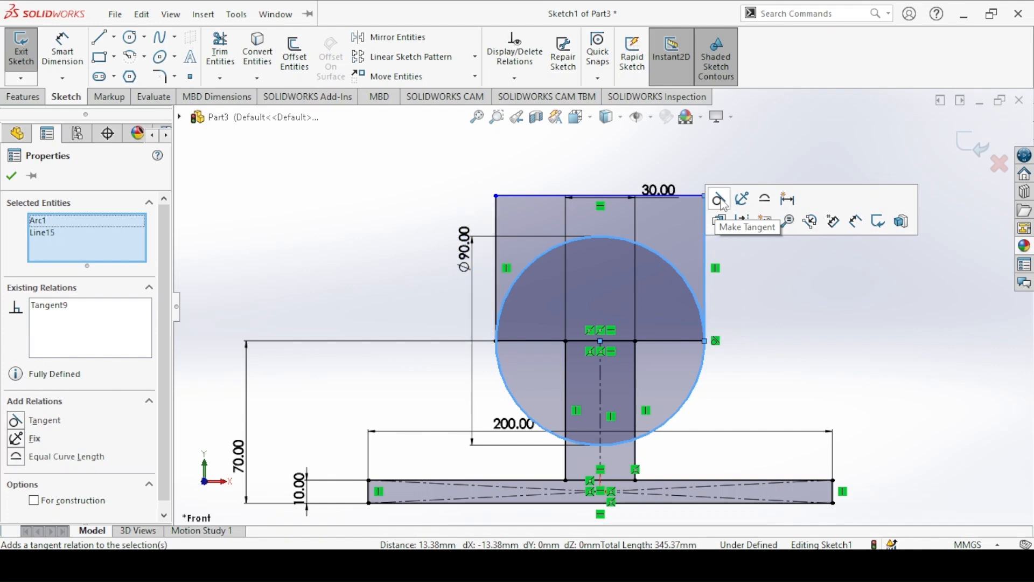
pyautogui.click(410, 215)
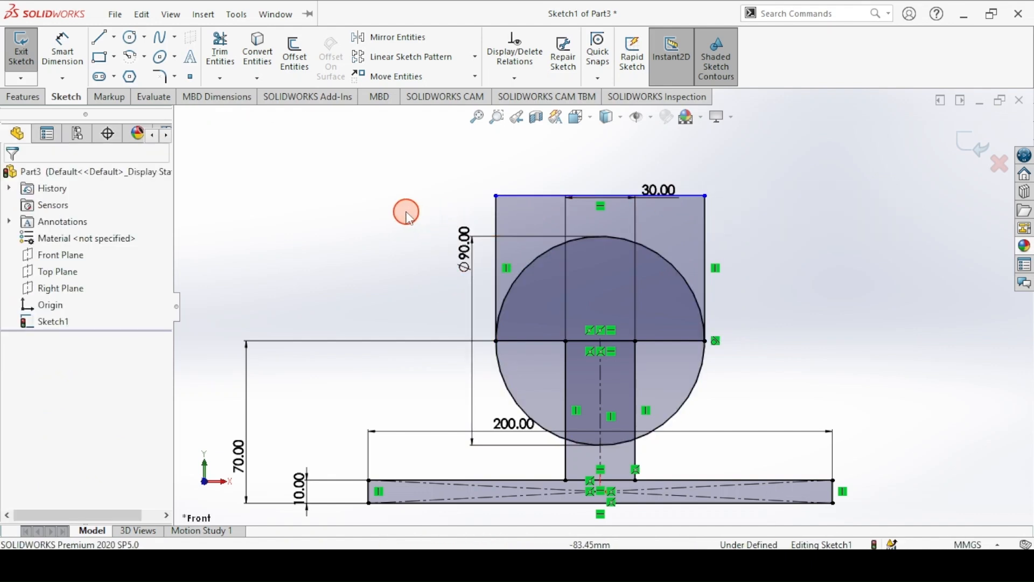
# Step: Set the distance from the base's bottom edge to the upper rectangle's top edge to 130 mm and bring up the reference drawing
pyautogui.click(57, 60)
pyautogui.click(518, 197)
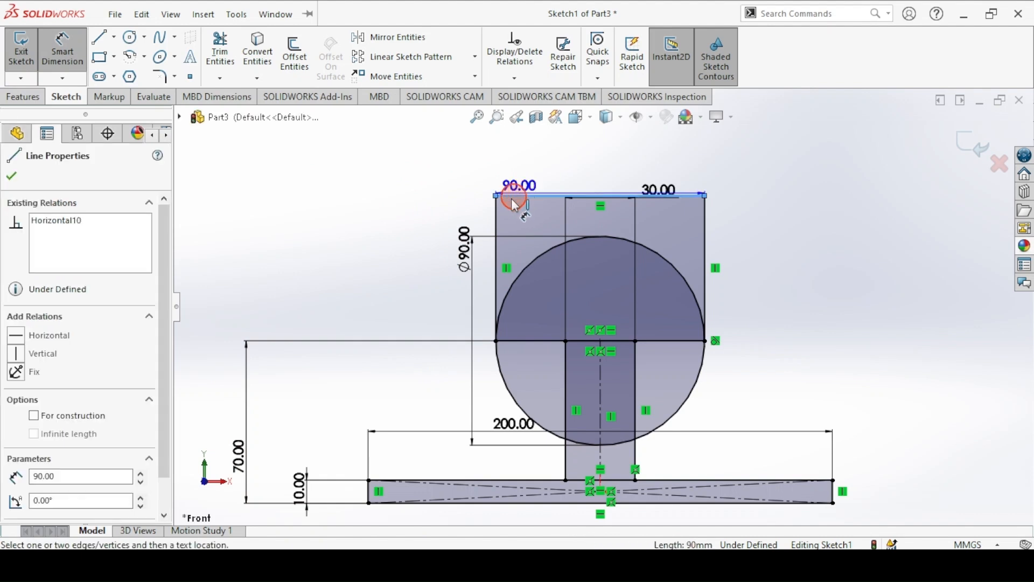
pyautogui.click(381, 506)
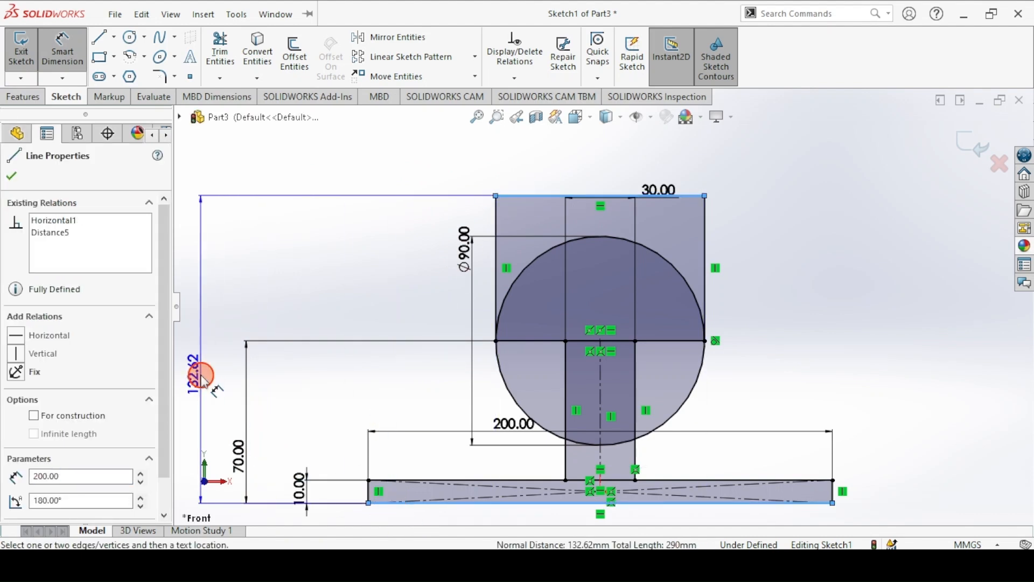
pyautogui.click(204, 379)
pyautogui.press('Return')
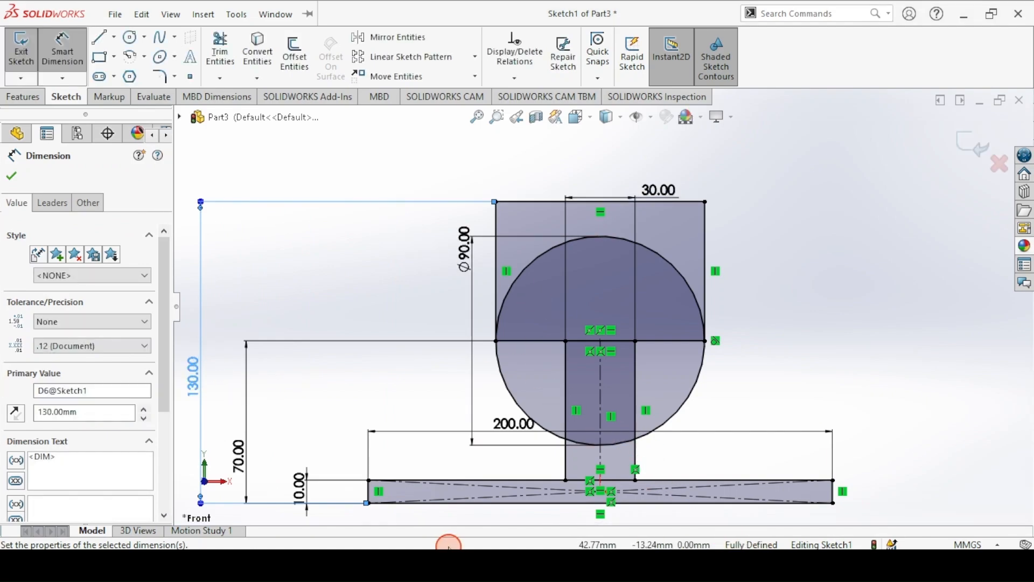
pyautogui.click(448, 564)
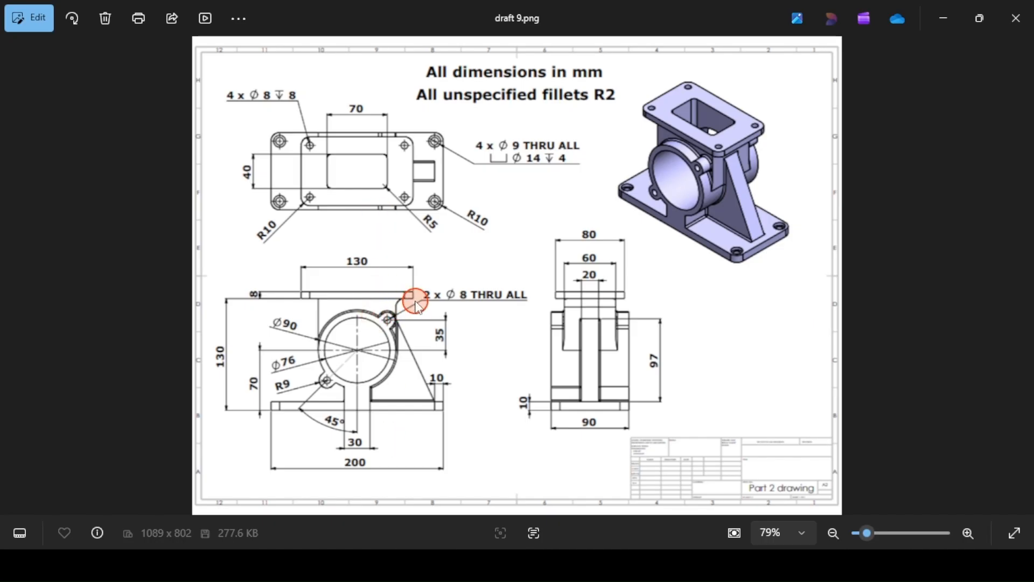
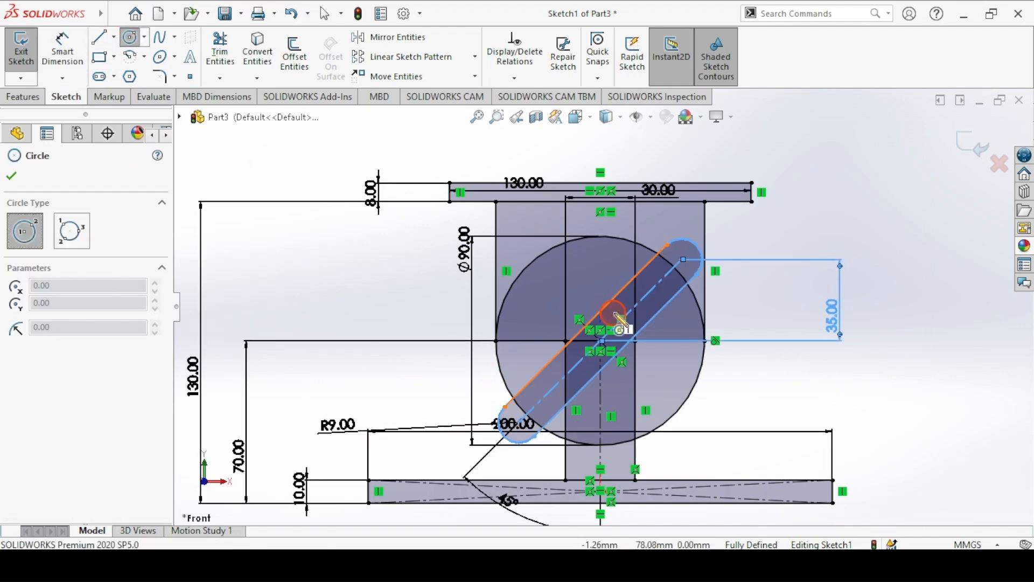
# Step: Sketch a small circle concentric with the rounded end at each end of the 45° slot
pyautogui.click(682, 259)
pyautogui.click(671, 254)
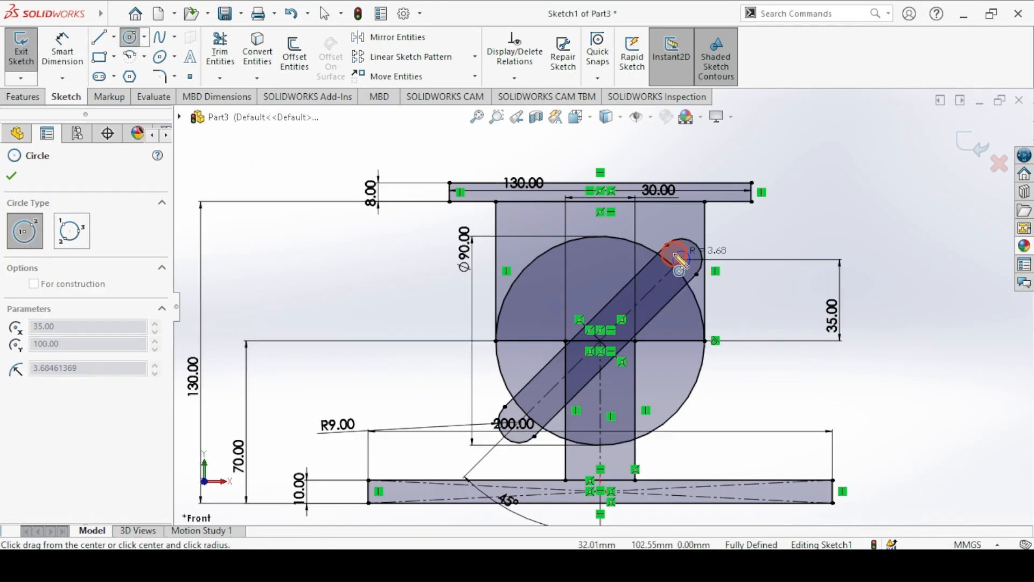
pyautogui.click(518, 423)
pyautogui.click(508, 412)
# Step: Dimension the diameters of both small circles at the slot's ends as 8 mm
pyautogui.click(72, 54)
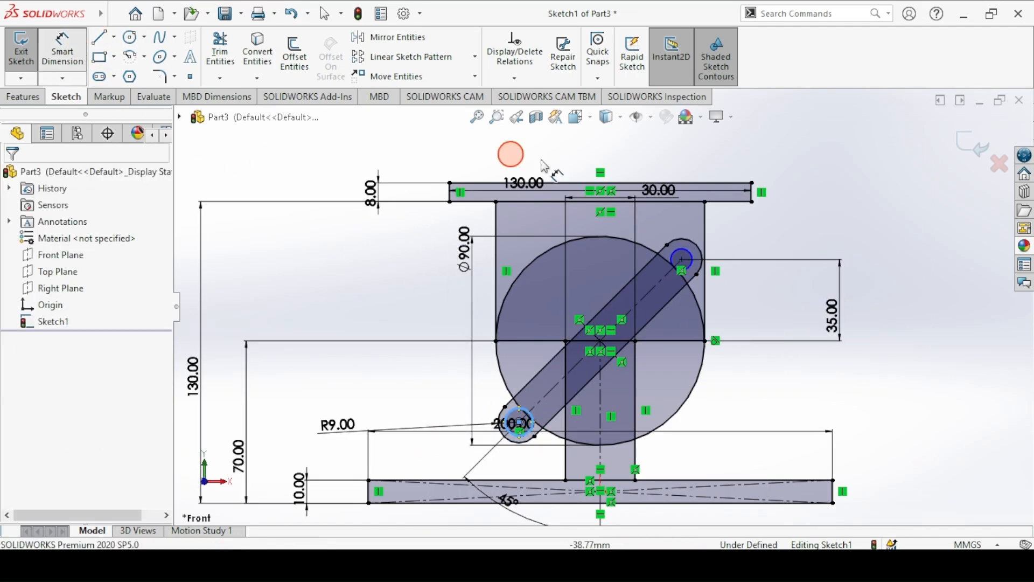
pyautogui.click(689, 257)
pyautogui.click(759, 218)
pyautogui.write('8')
pyautogui.press('Return')
pyautogui.click(508, 411)
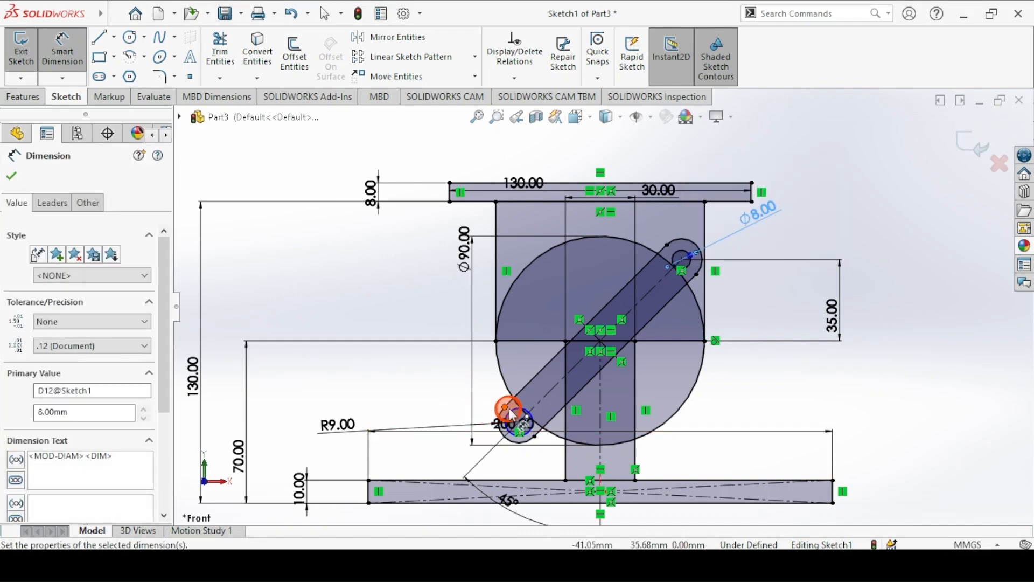
pyautogui.click(399, 393)
pyautogui.write('8')
pyautogui.press('Return')
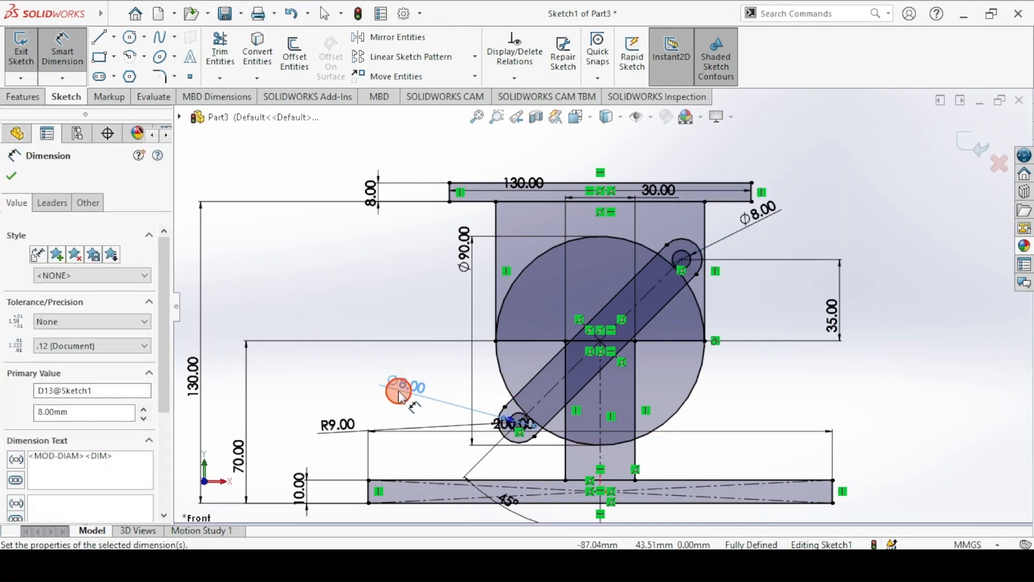
# Step: Close the finished front-plane sketch and show it in the isometric view
pyautogui.click(63, 64)
pyautogui.click(210, 192)
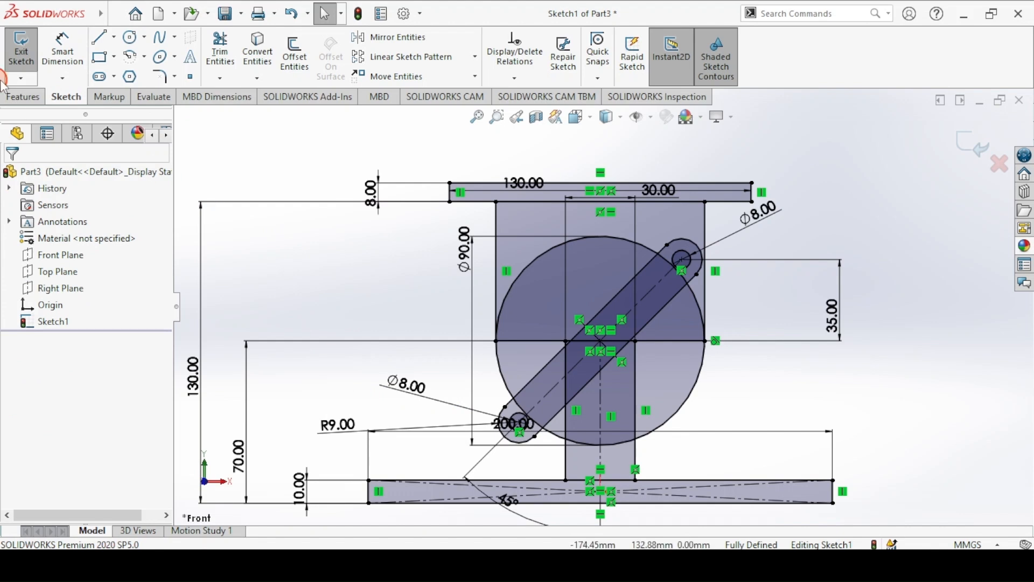
pyautogui.click(20, 48)
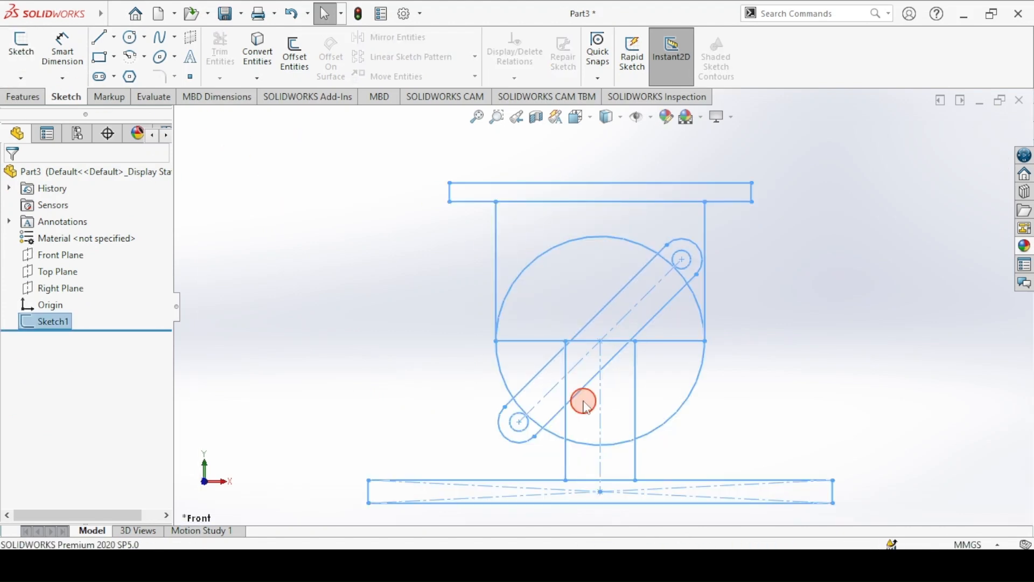
pyautogui.click(409, 398)
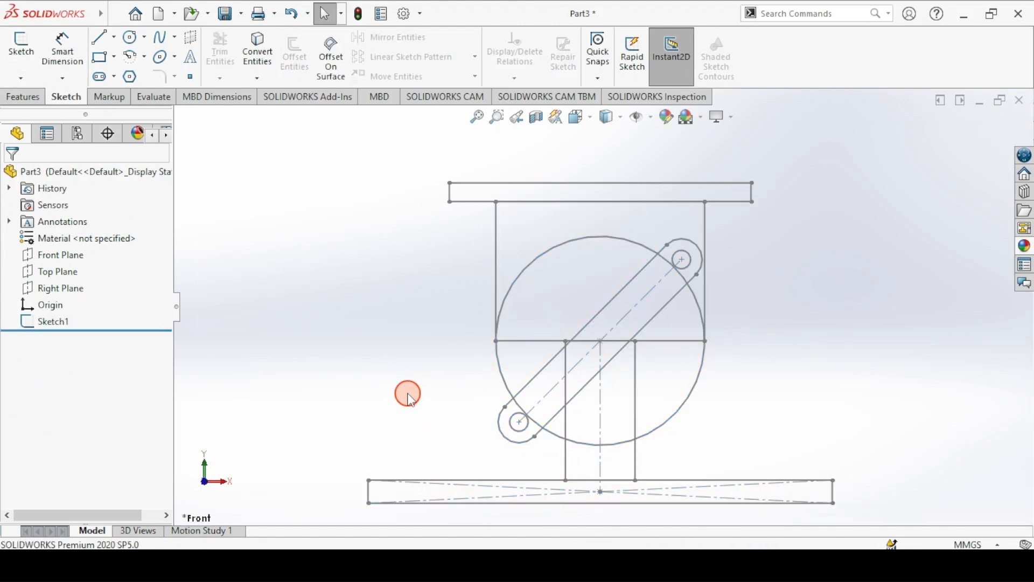
pyautogui.hotkey('ctrl', '7')
# Step: Extrude the base rectangle of the sketch as a Mid Plane boss 90 mm deep, checking the depth in the reference drawing
pyautogui.click(44, 321)
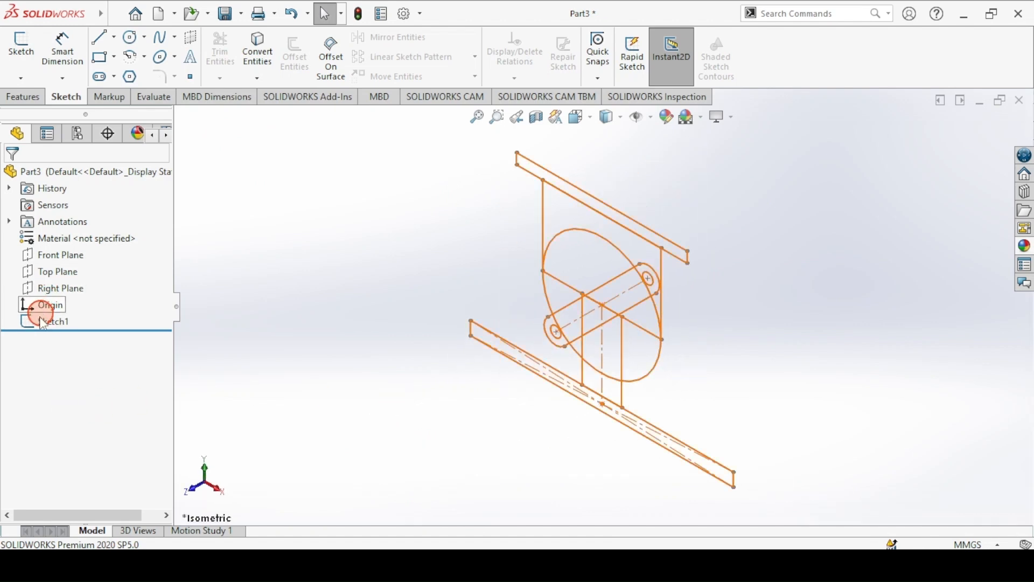
pyautogui.doubleClick(31, 326)
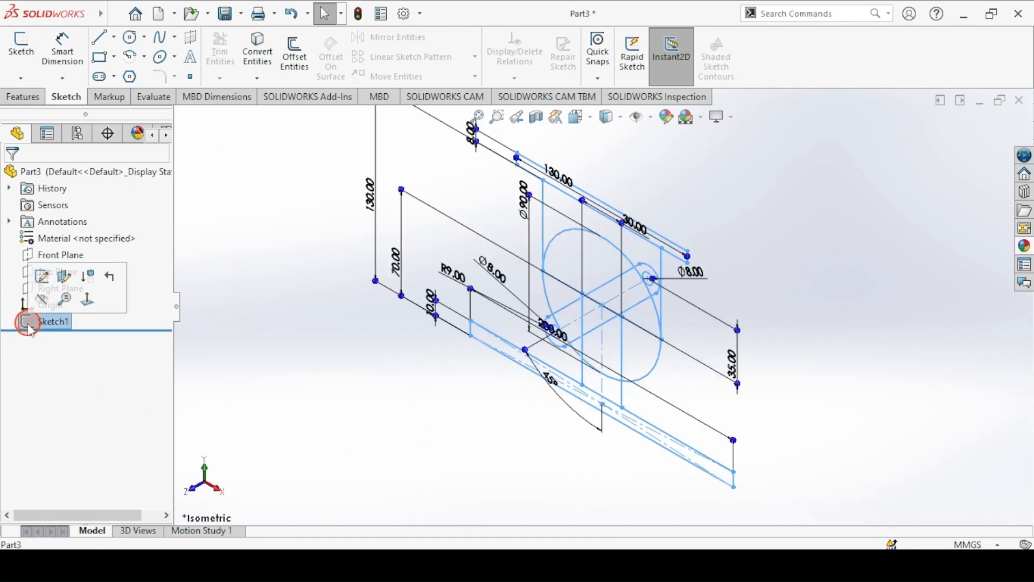
pyautogui.click(25, 97)
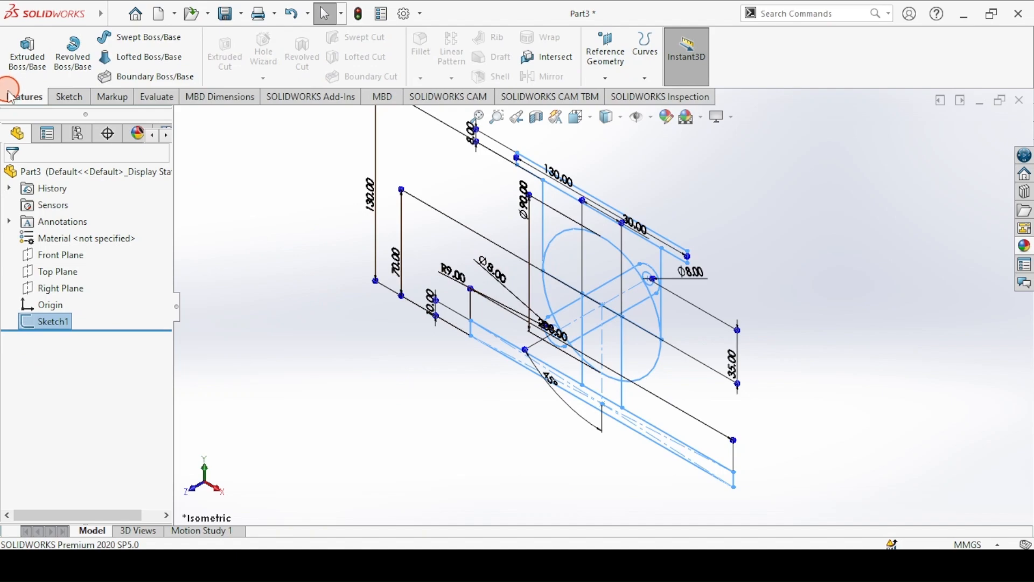
pyautogui.click(27, 59)
pyautogui.click(377, 561)
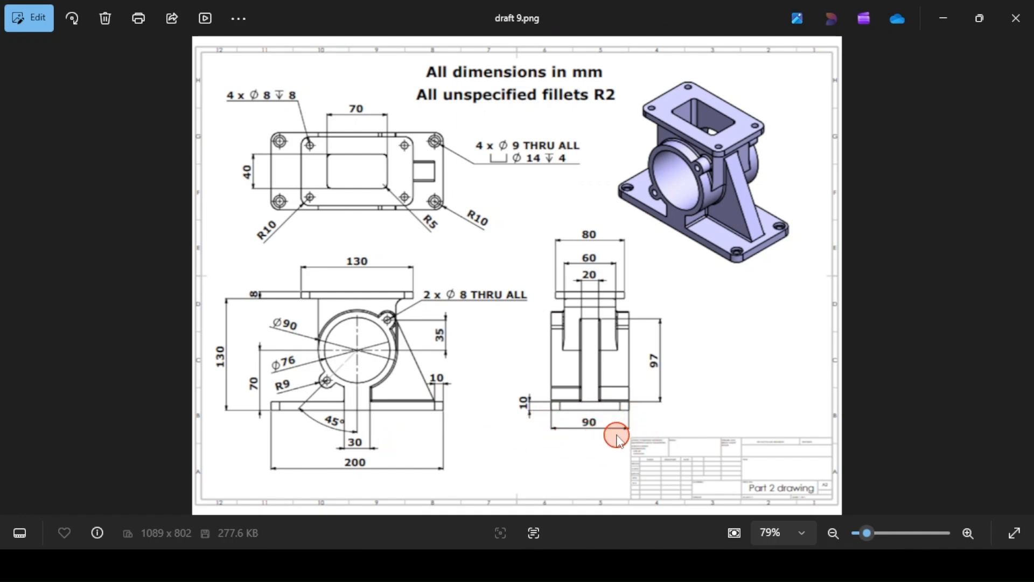
pyautogui.click(375, 561)
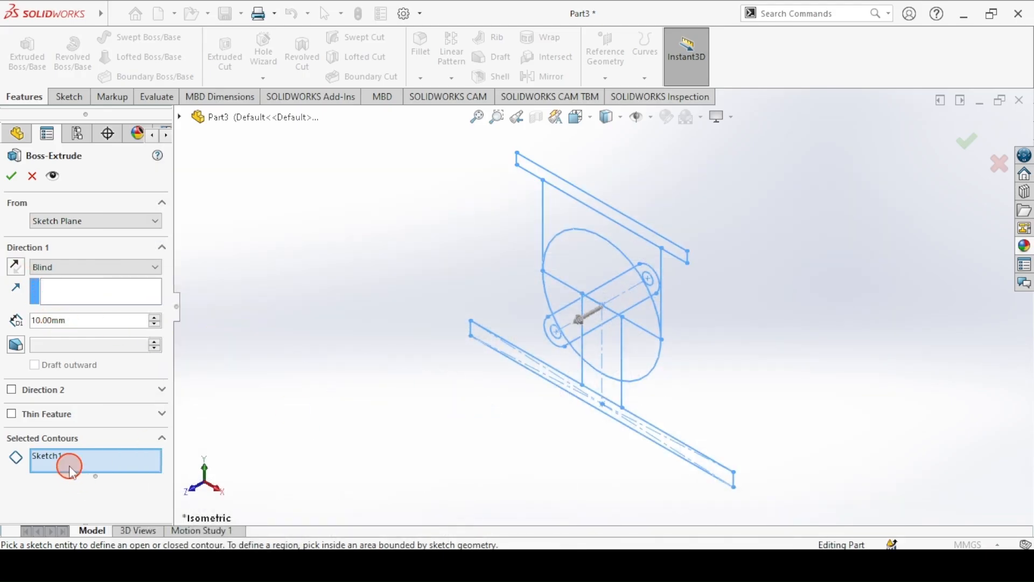
pyautogui.click(483, 330)
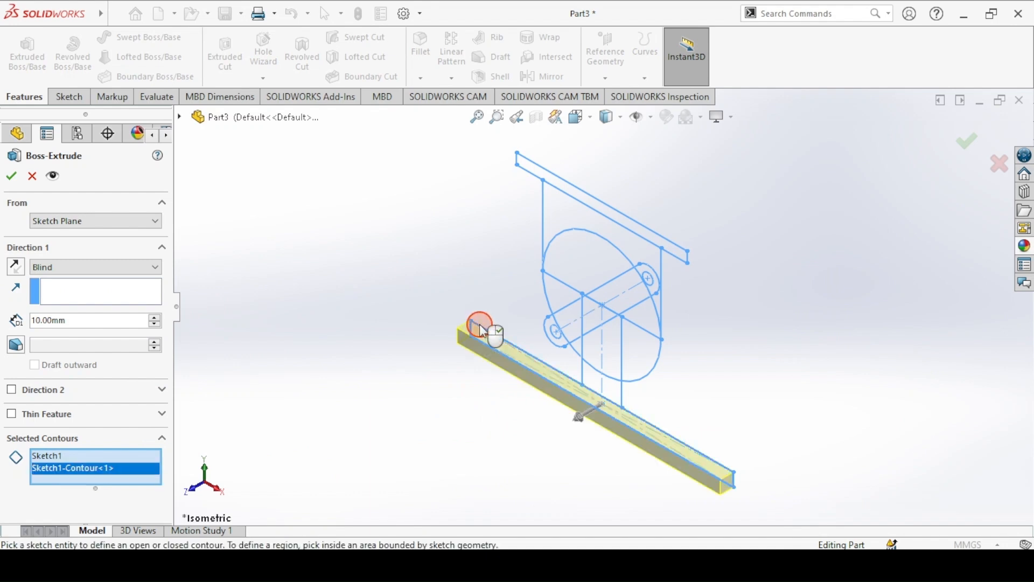
pyautogui.click(48, 267)
pyautogui.click(58, 329)
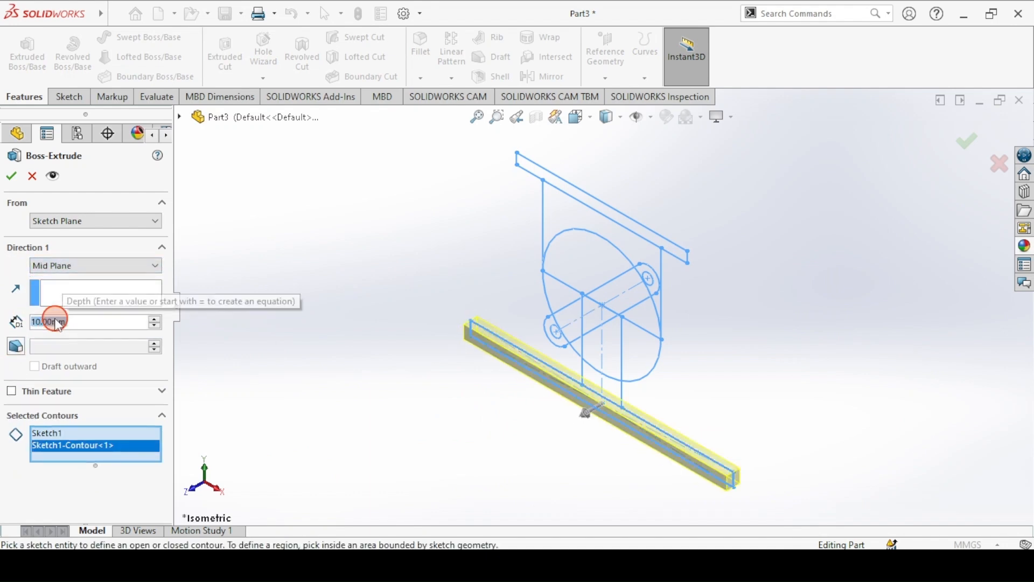
pyautogui.write('90')
pyautogui.click(45, 299)
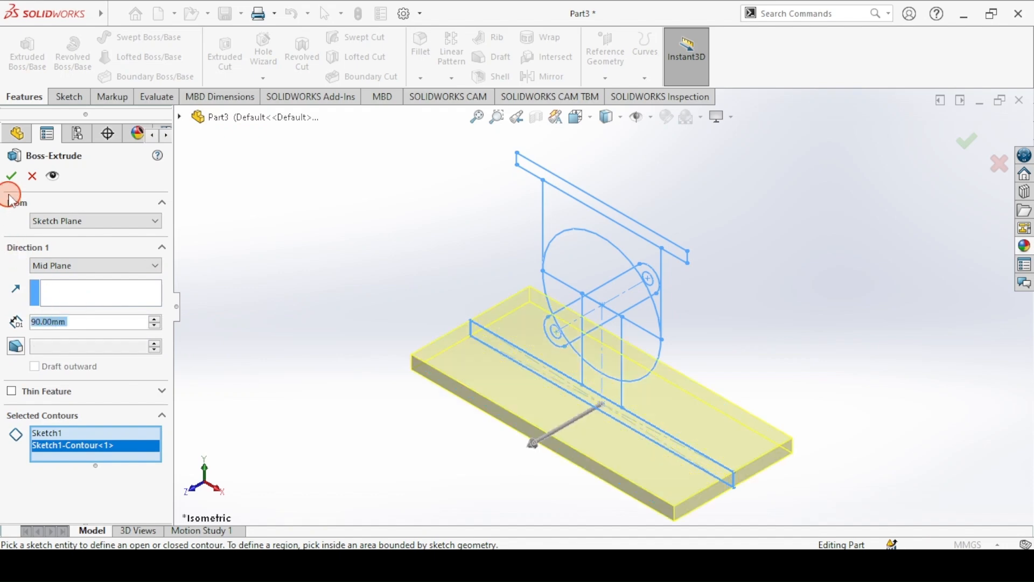
pyautogui.click(11, 175)
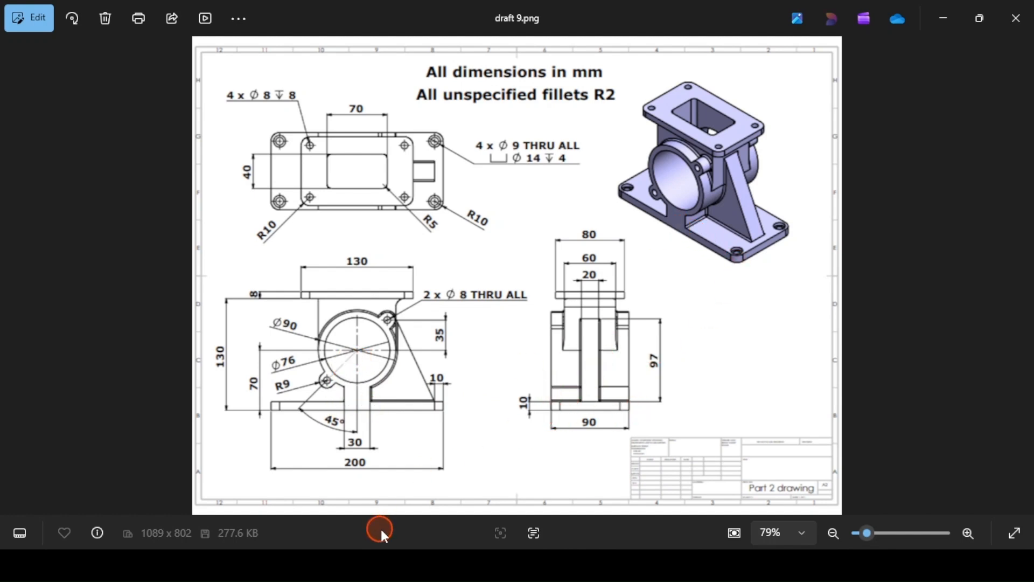
# Step: Edit the base extrusion and add the 30 mm wide post rectangle to its selected contours
pyautogui.click(385, 563)
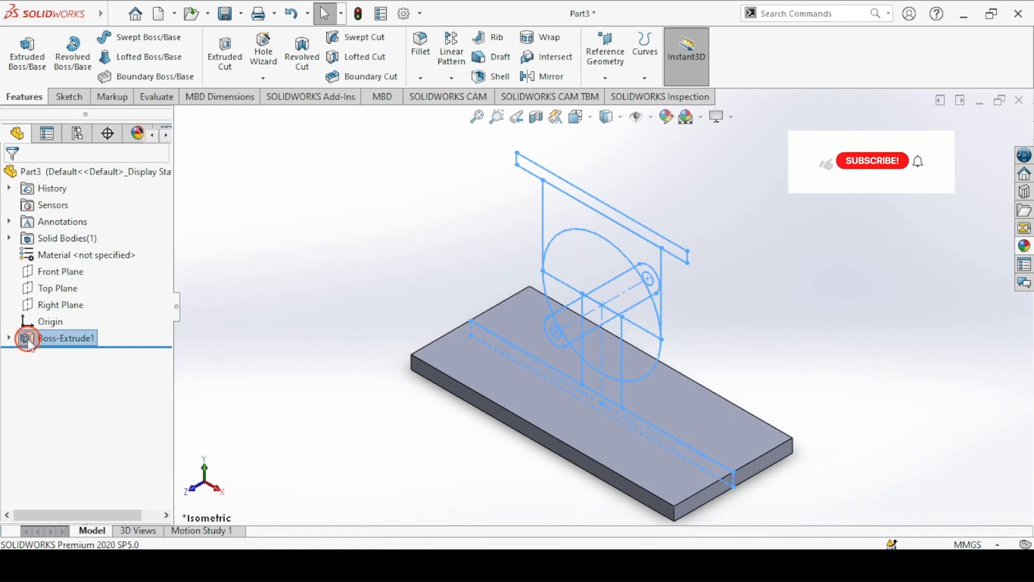
pyautogui.click(28, 338)
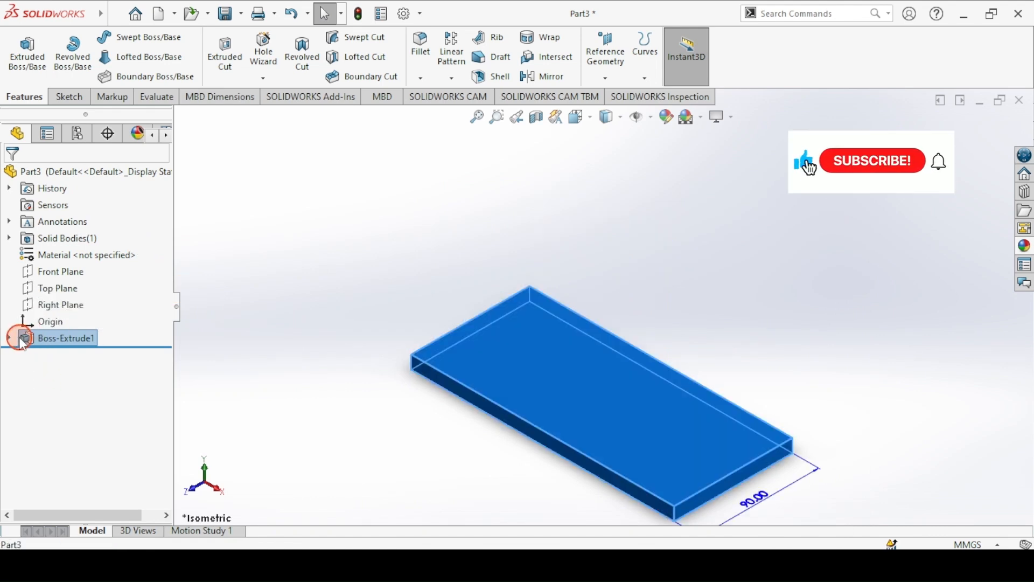
pyautogui.click(11, 337)
pyautogui.click(48, 356)
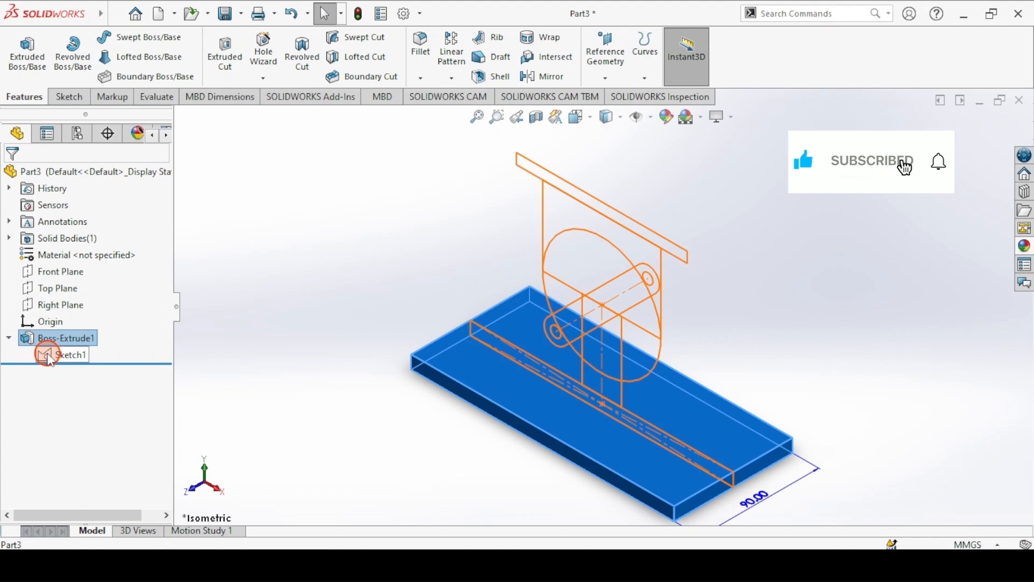
pyautogui.click(10, 340)
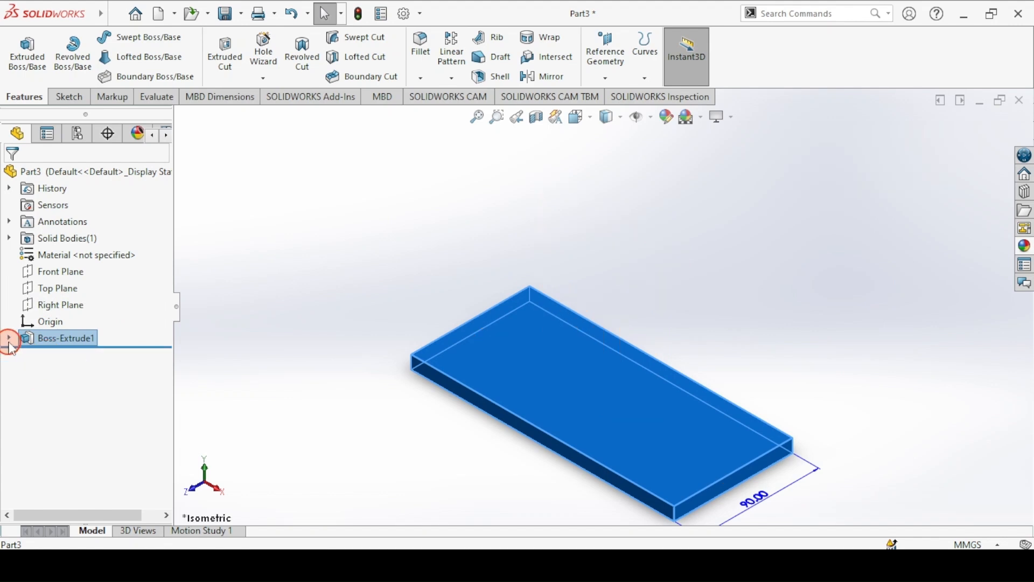
pyautogui.rightClick(43, 343)
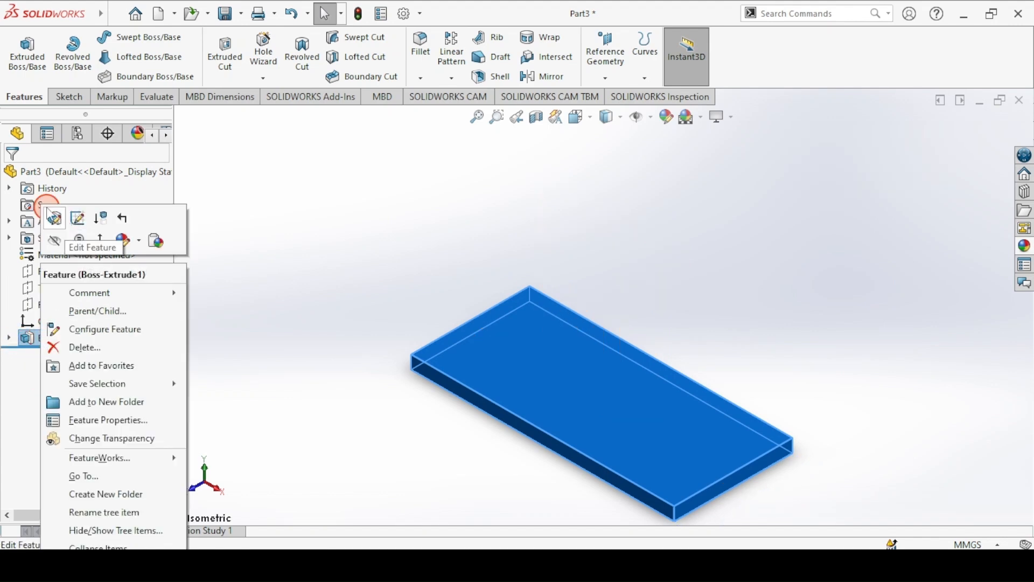
pyautogui.click(54, 218)
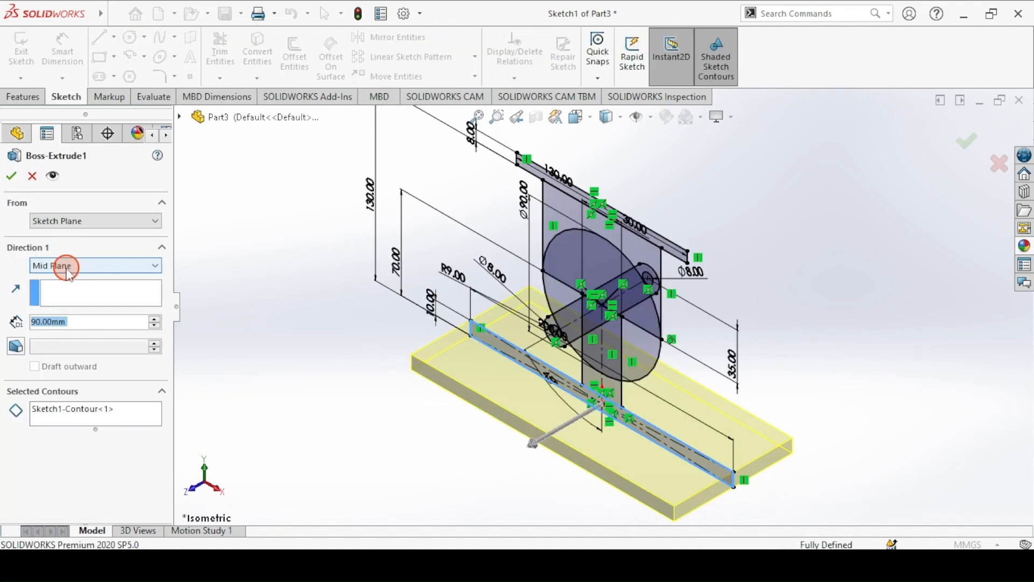
pyautogui.click(62, 414)
pyautogui.click(616, 397)
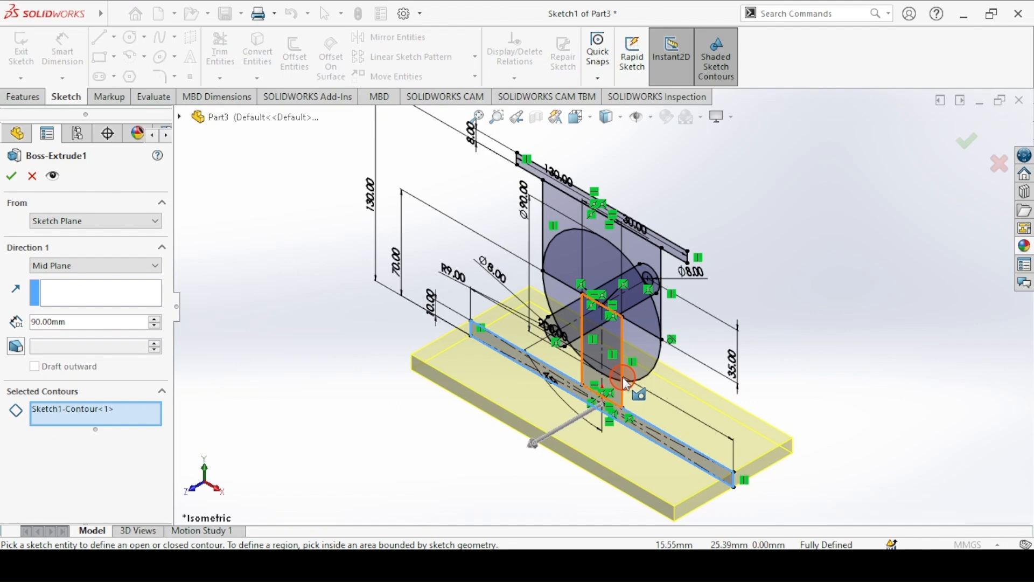
pyautogui.click(627, 384)
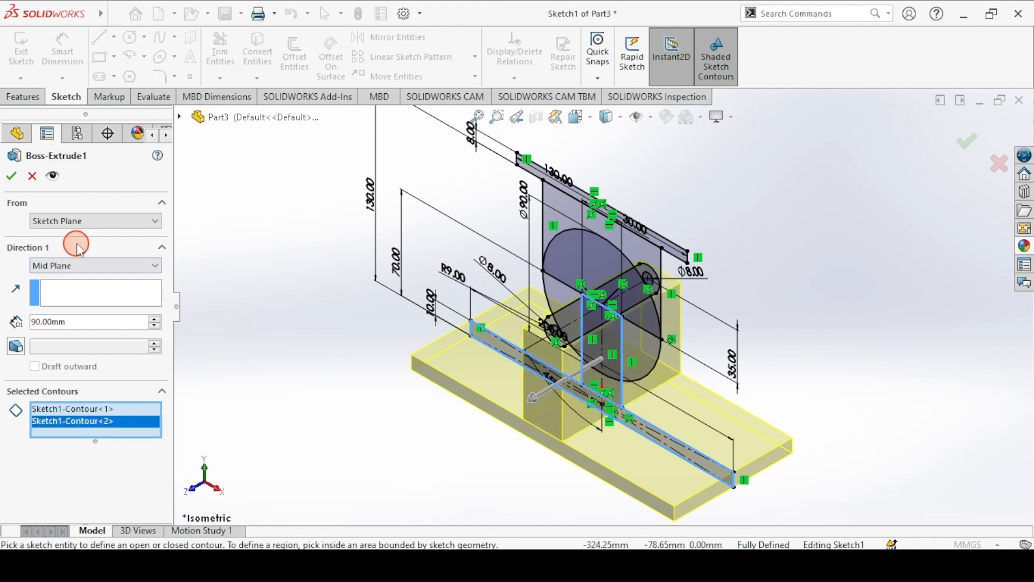
# Step: Add the 90 mm circle and the 45° slot to the extrusion's selected contours and accept the edited feature
pyautogui.hotkey('alt', 'Tab')
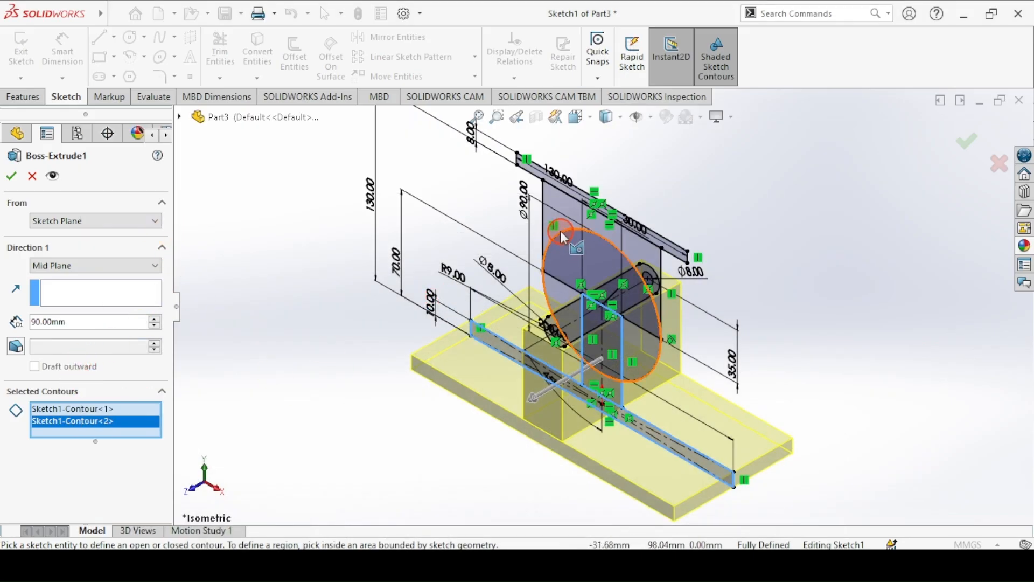
pyautogui.click(563, 238)
pyautogui.click(600, 296)
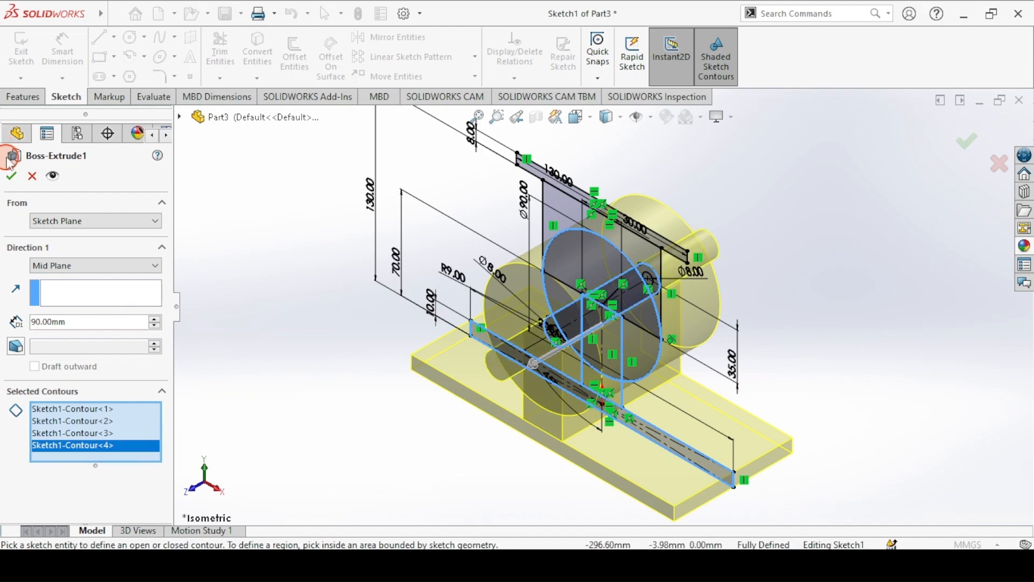
pyautogui.click(12, 176)
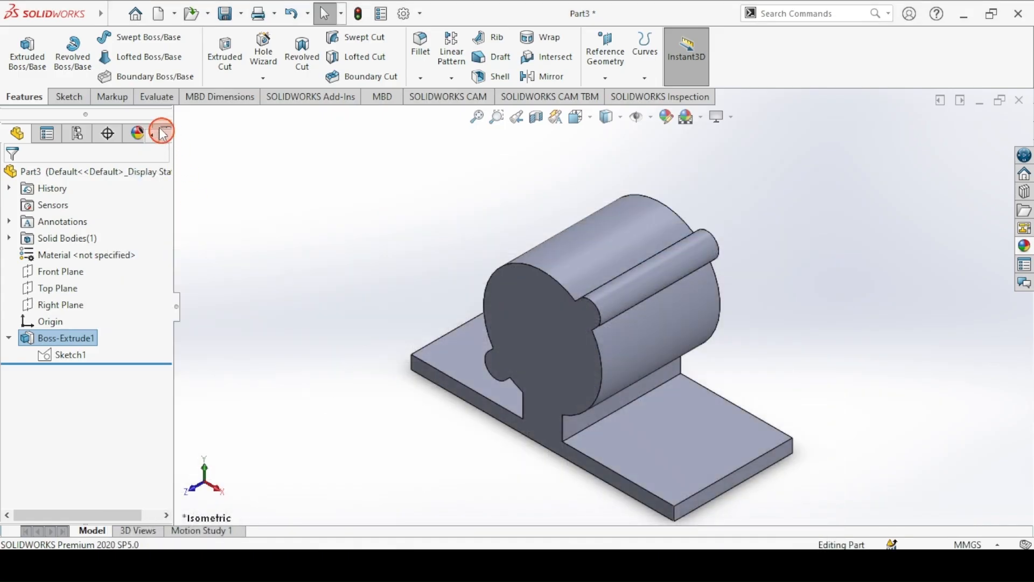
# Step: Extrude the upper block rectangle from the same sketch as a merged Mid Plane boss 60 mm deep
pyautogui.click(48, 357)
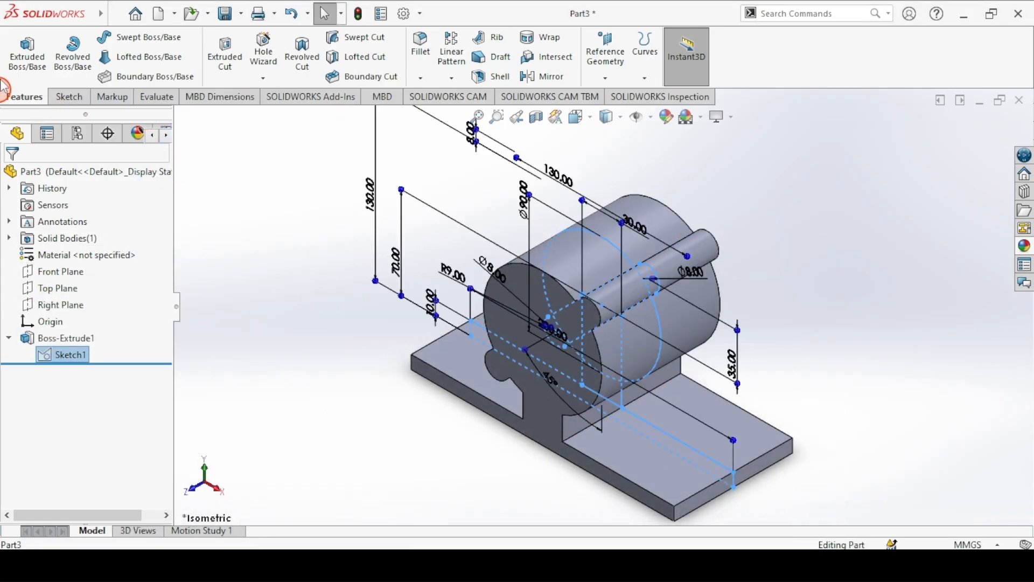
pyautogui.click(22, 56)
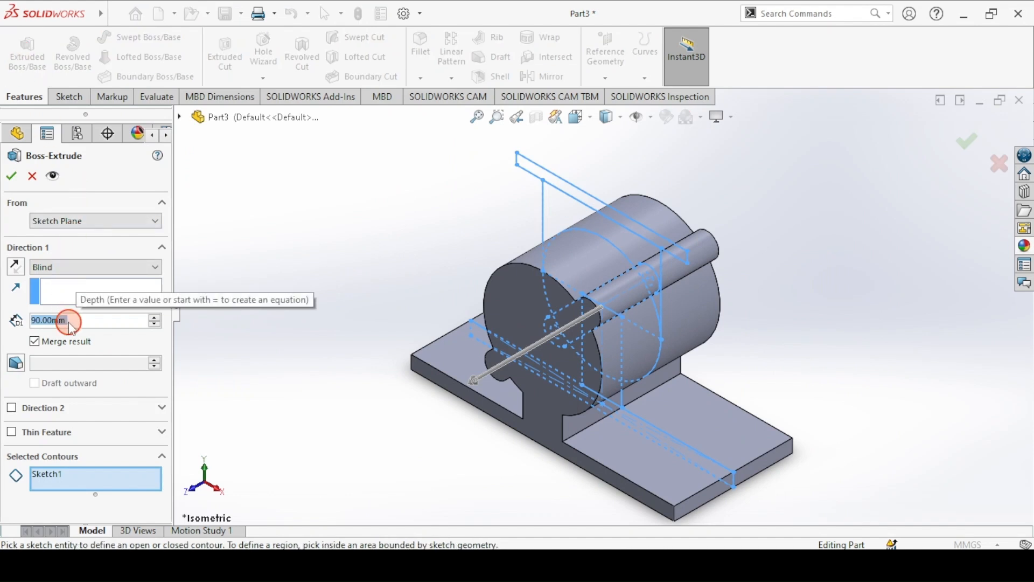
pyautogui.write('60')
pyautogui.press('Return')
pyautogui.click(62, 264)
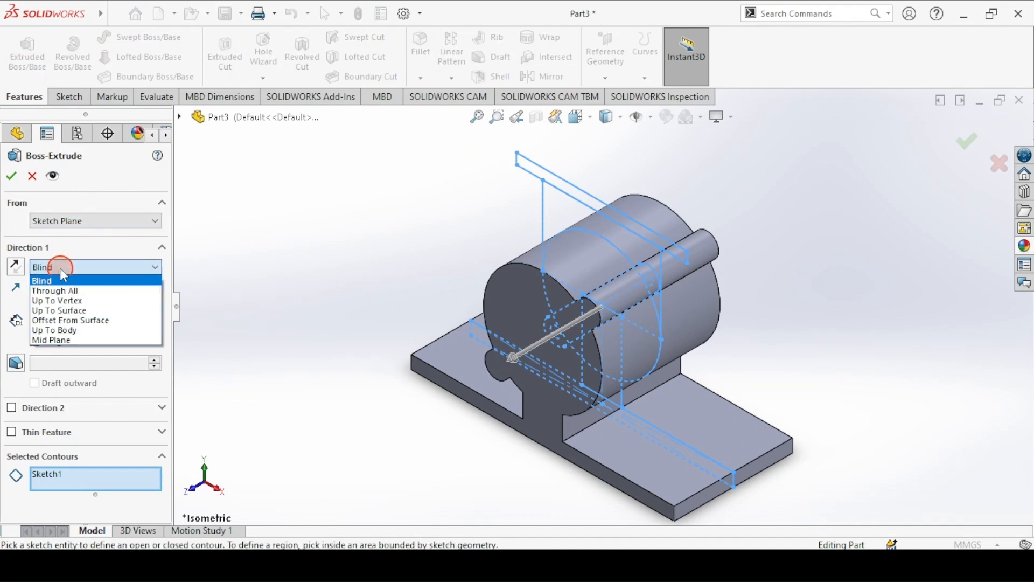
pyautogui.click(52, 339)
pyautogui.click(79, 462)
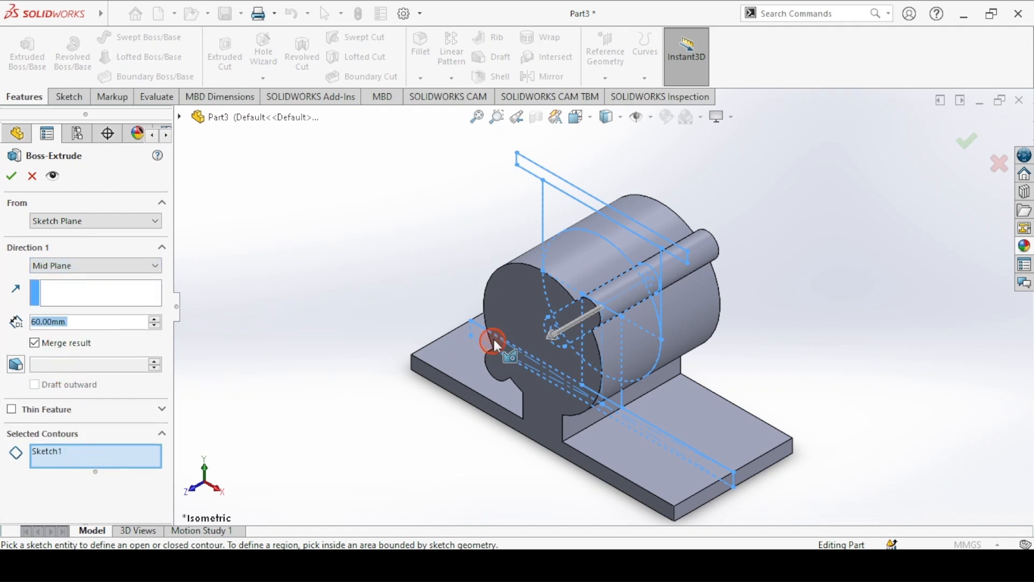
pyautogui.click(543, 200)
pyautogui.click(541, 200)
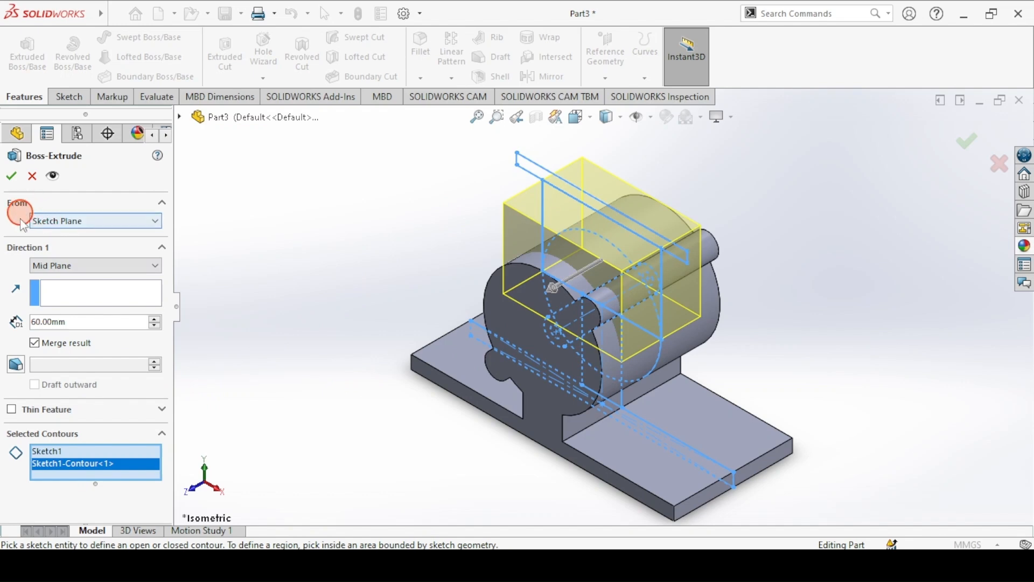
pyautogui.click(10, 172)
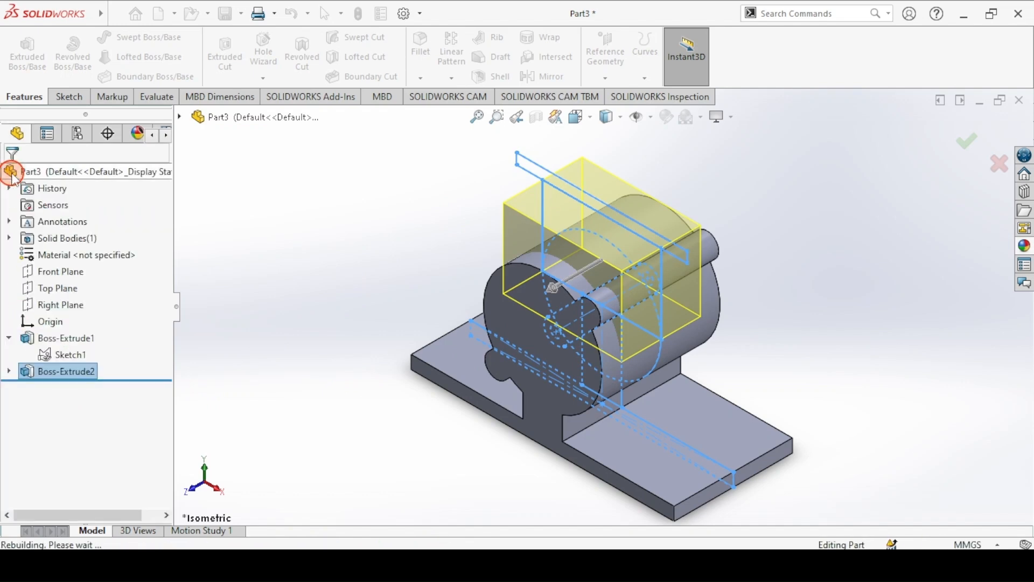
# Step: Extrude the 130 mm wide top flange rectangle from the shared sketch as a merged Mid Plane boss 80 mm deep
pyautogui.click(48, 355)
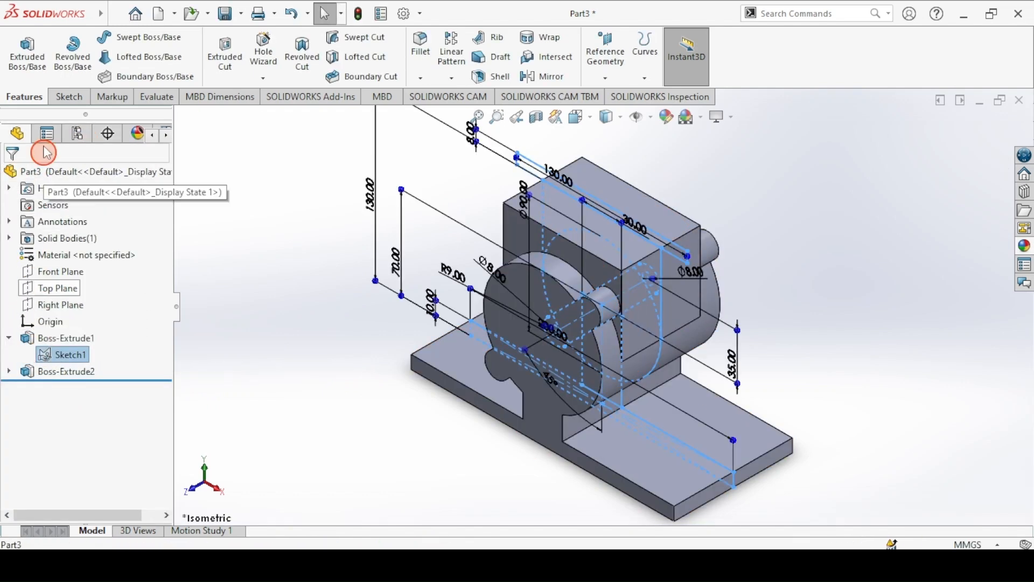
pyautogui.click(28, 54)
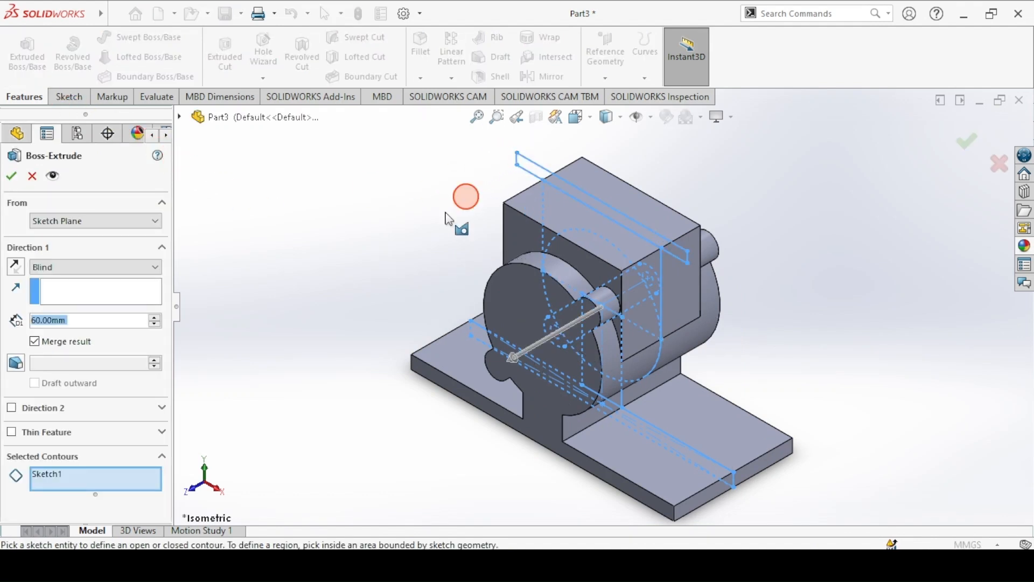
pyautogui.click(121, 480)
pyautogui.click(529, 161)
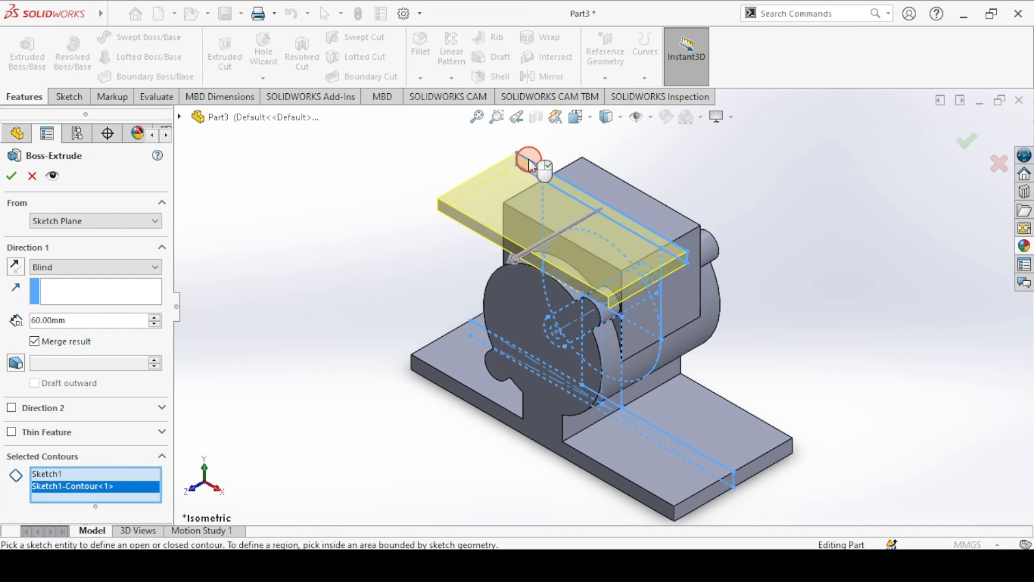
pyautogui.click(62, 267)
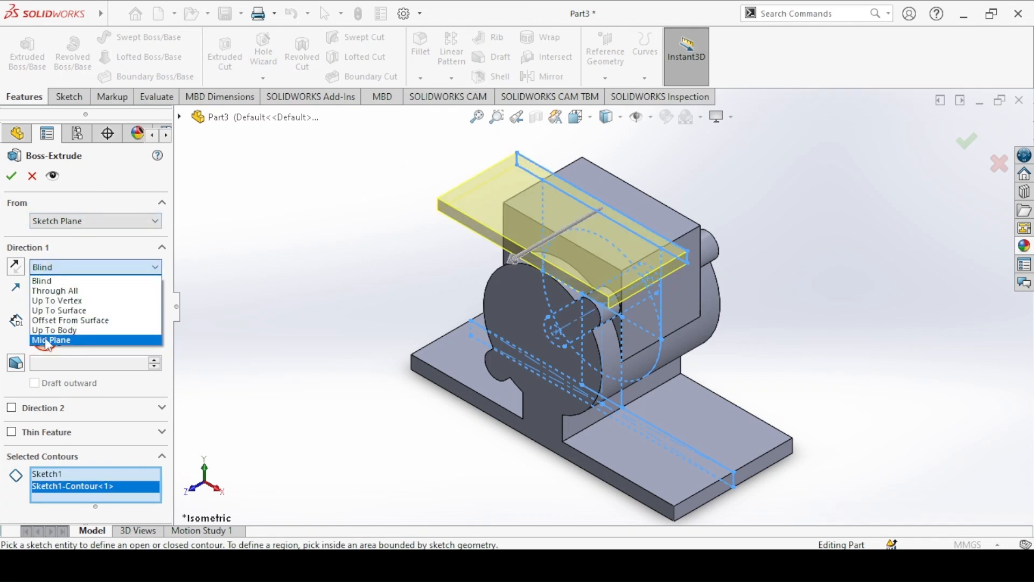
pyautogui.click(50, 341)
pyautogui.write('80')
pyautogui.press('Return')
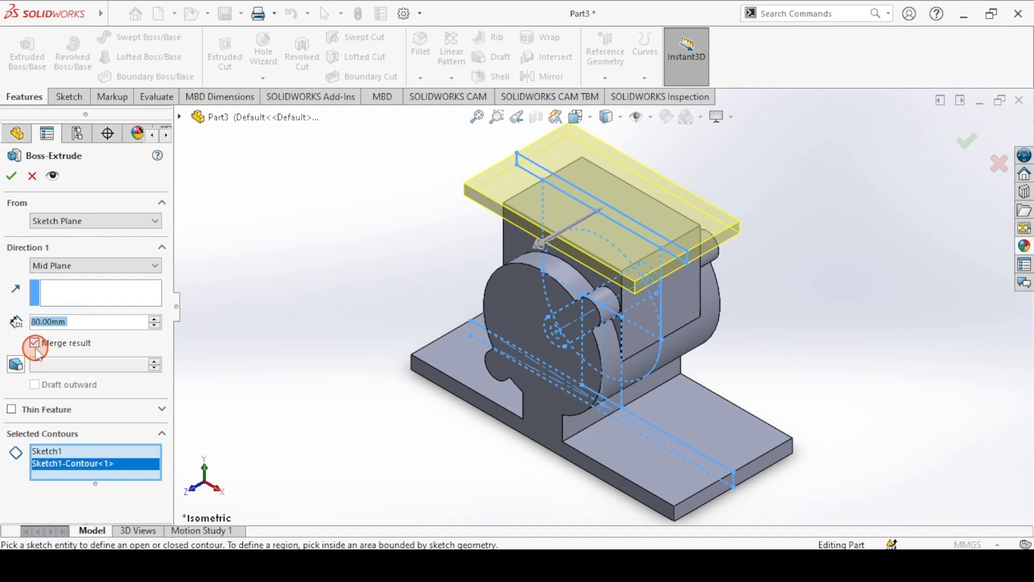
pyautogui.click(11, 176)
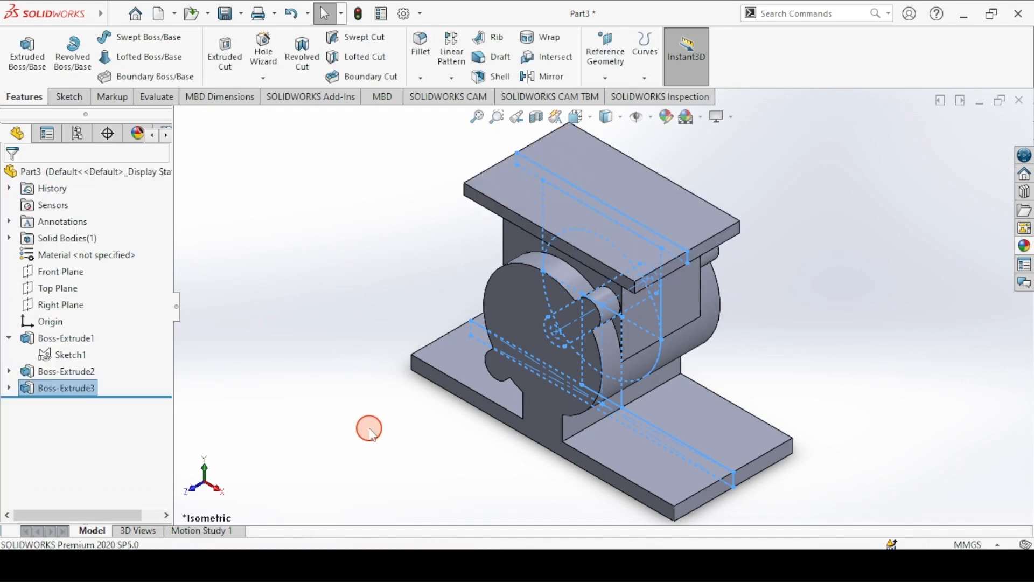
# Step: Start an extruded cut on the cylinder's front face and sketch a circle about 50 mm in diameter, concentric with the cylinder
pyautogui.click(347, 419)
pyautogui.click(389, 561)
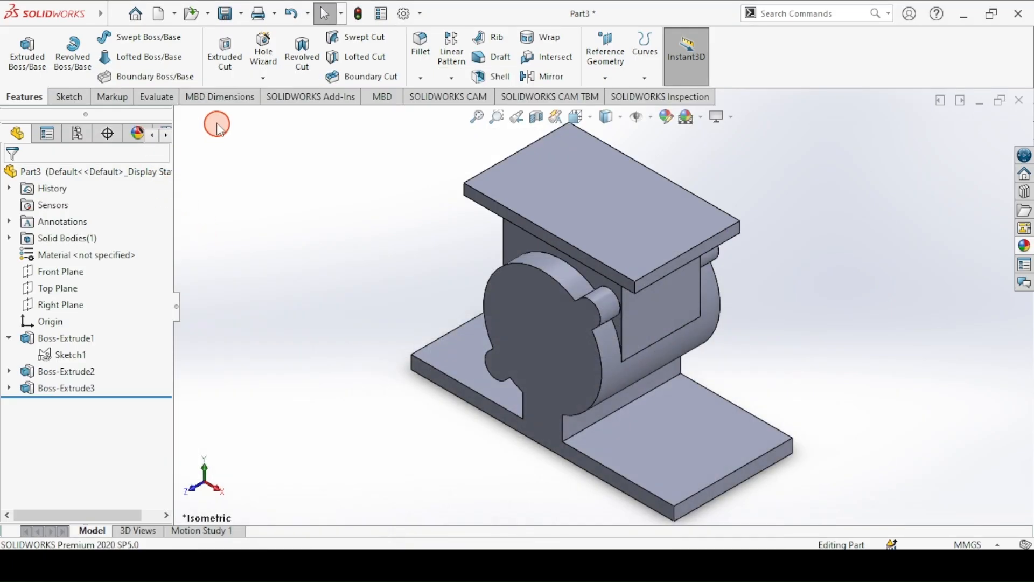
pyautogui.click(225, 57)
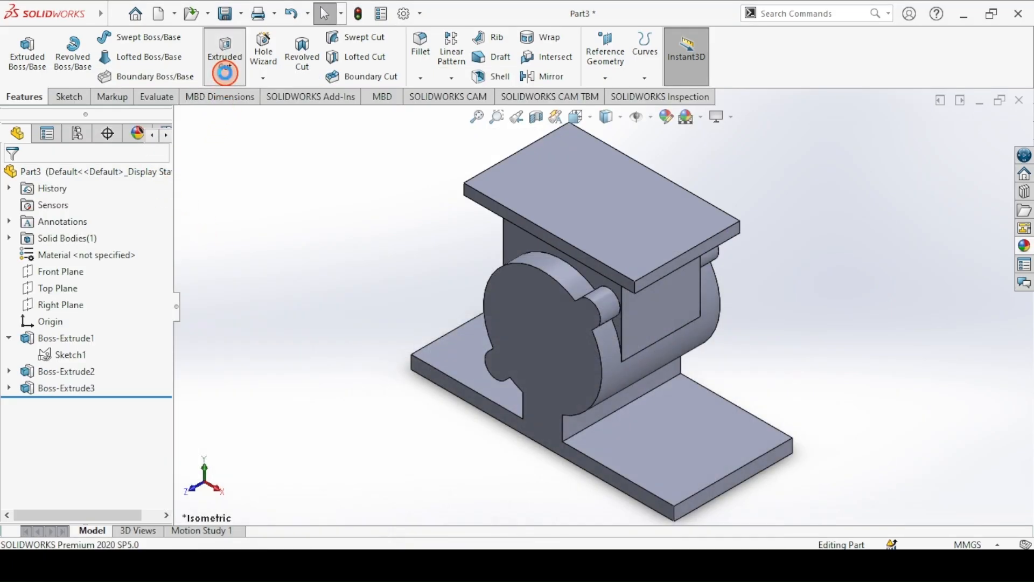
pyautogui.click(547, 300)
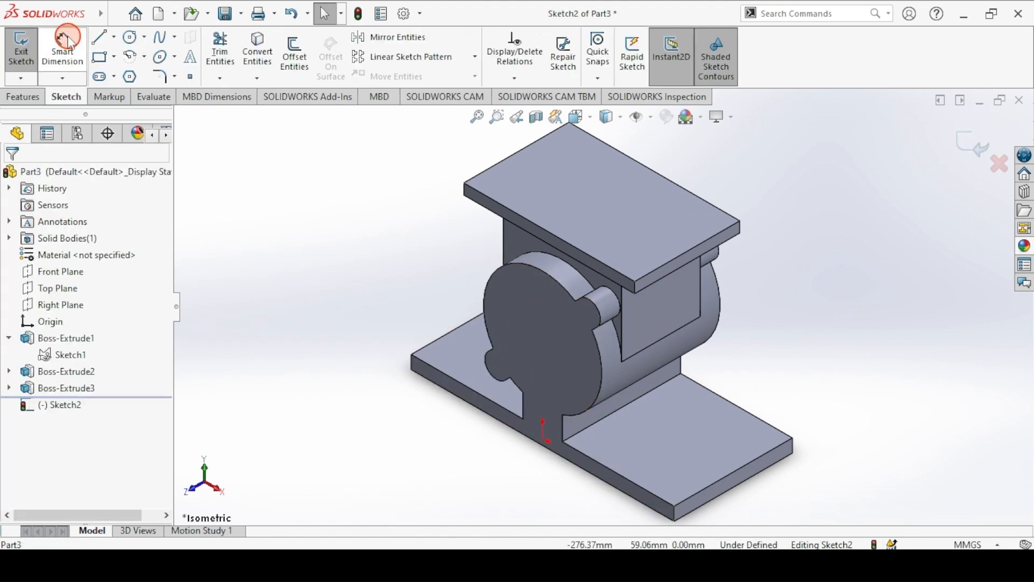
pyautogui.click(131, 40)
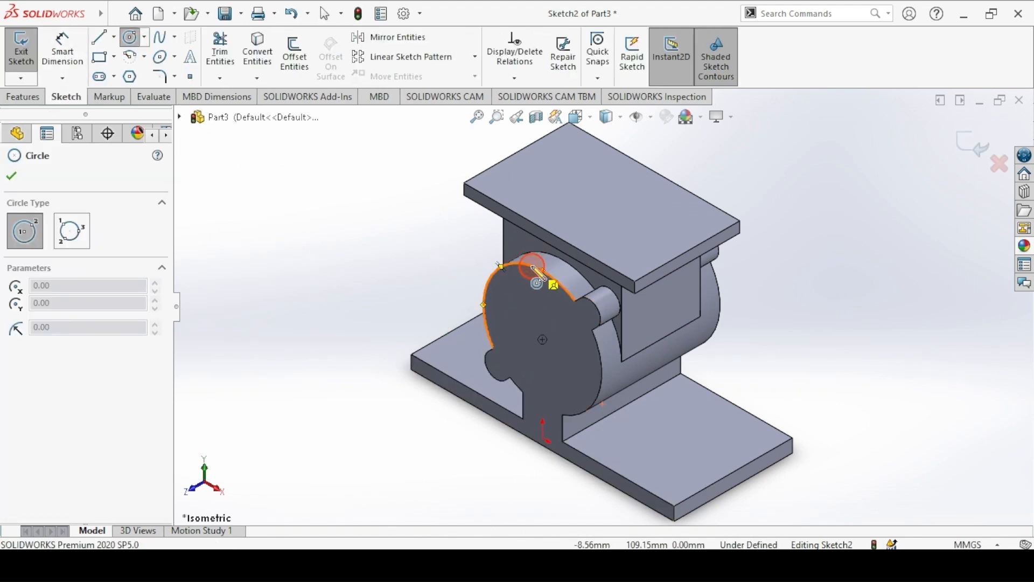
pyautogui.click(541, 340)
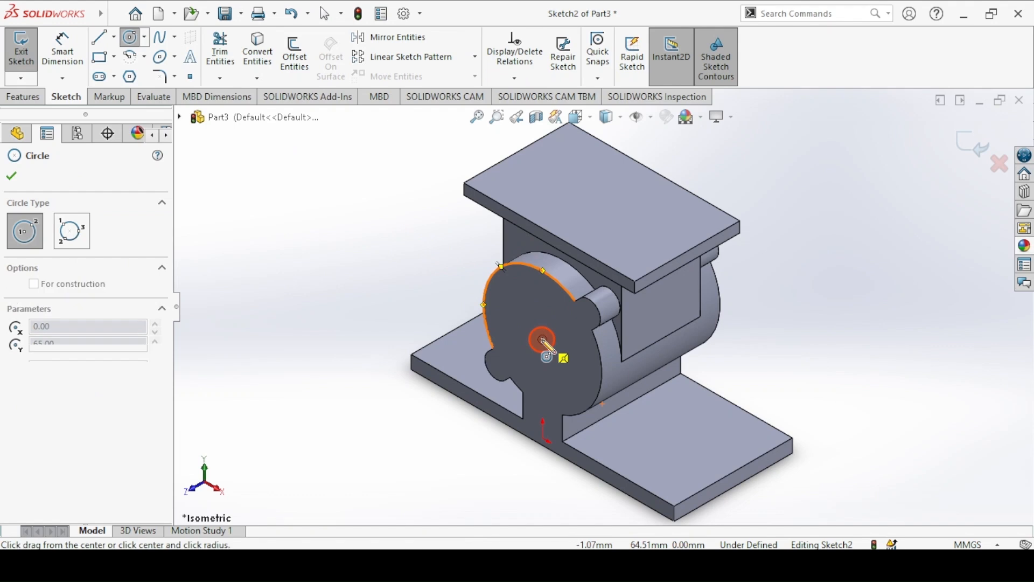
pyautogui.click(516, 304)
# Step: Dimension the bore circle's diameter as 76 mm
pyautogui.click(64, 59)
pyautogui.click(518, 310)
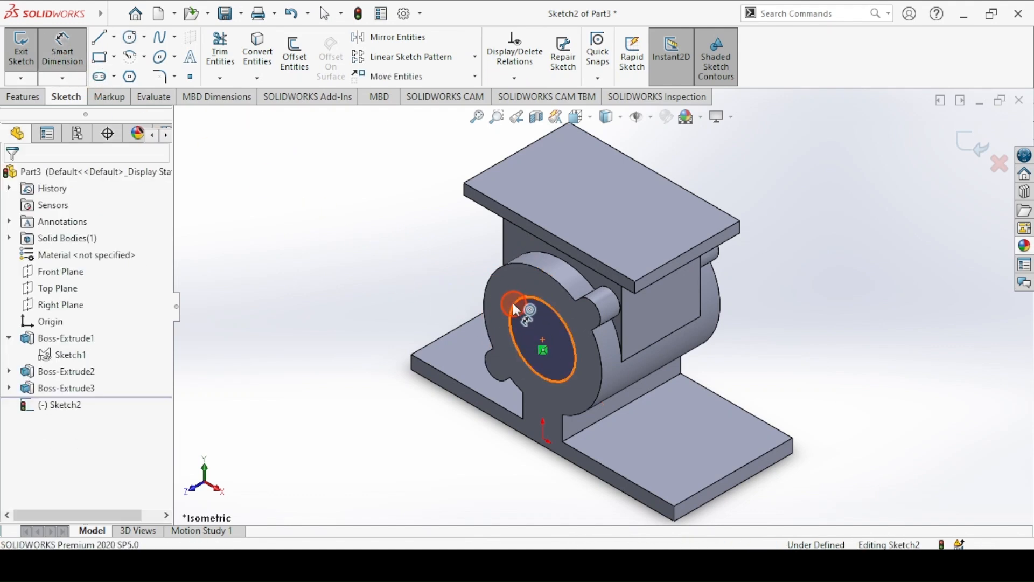
pyautogui.click(413, 235)
pyautogui.write('76')
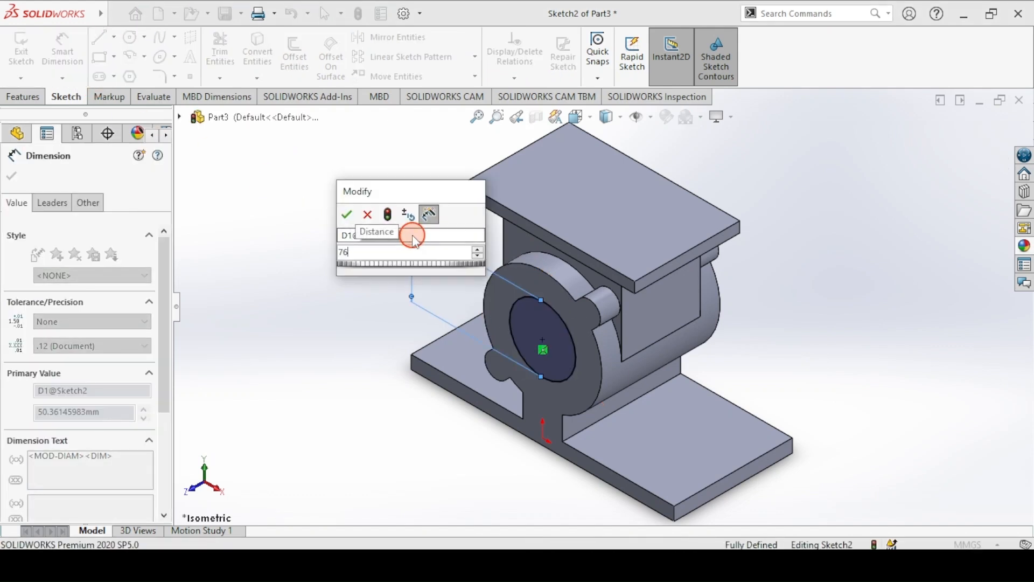
pyautogui.press('Return')
# Step: Cut the bore circle Through All along the cylinder and return to the isometric view
pyautogui.click(17, 54)
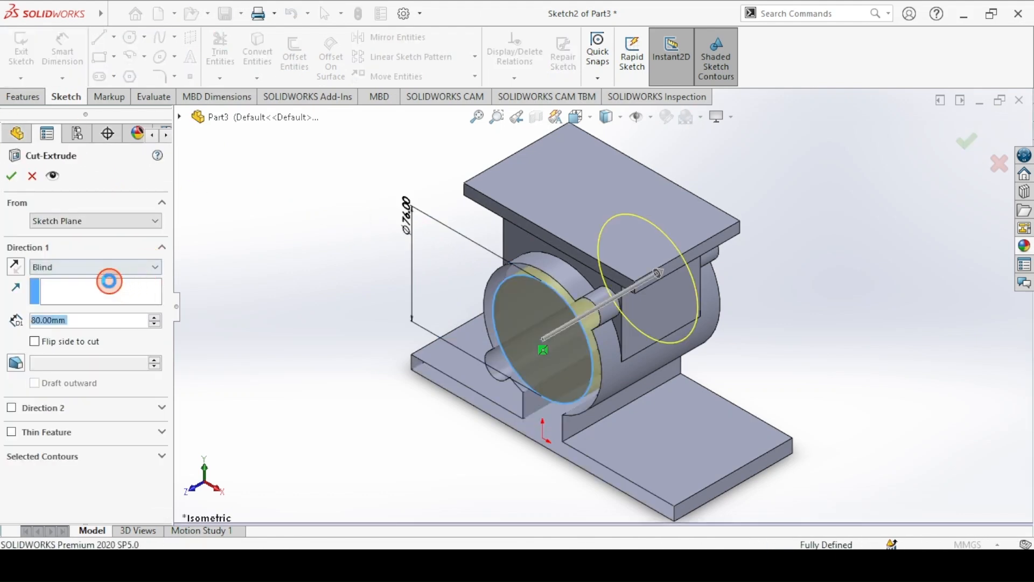
pyautogui.moveTo(725, 283); pyautogui.dragTo(549, 257, button='middle')
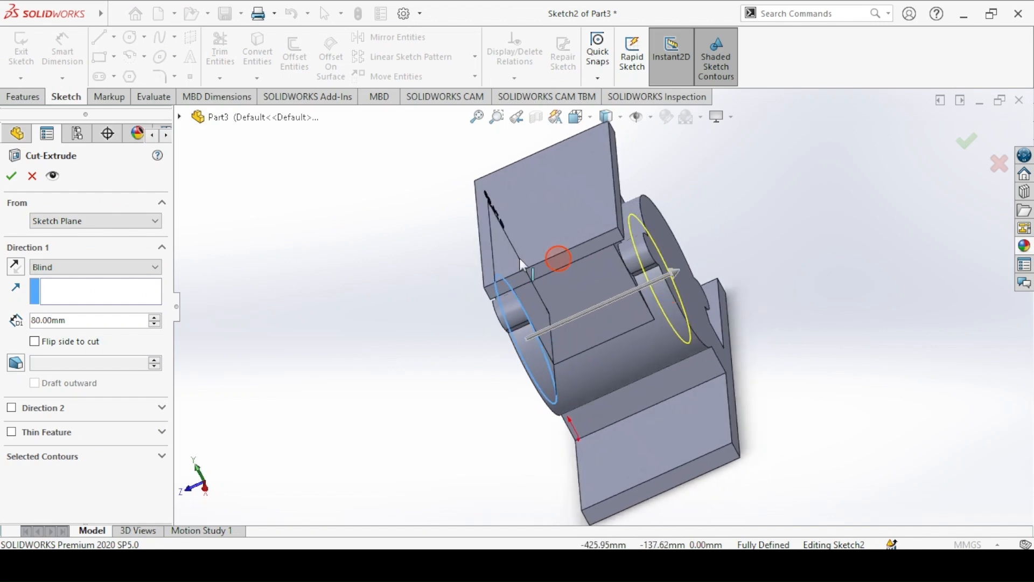
pyautogui.click(79, 266)
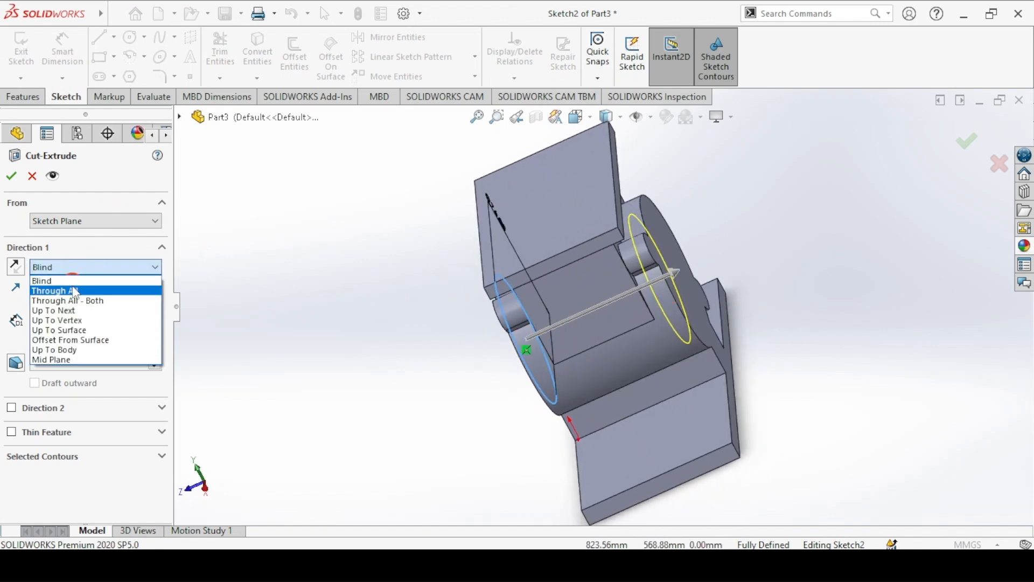
pyautogui.click(76, 291)
pyautogui.click(11, 173)
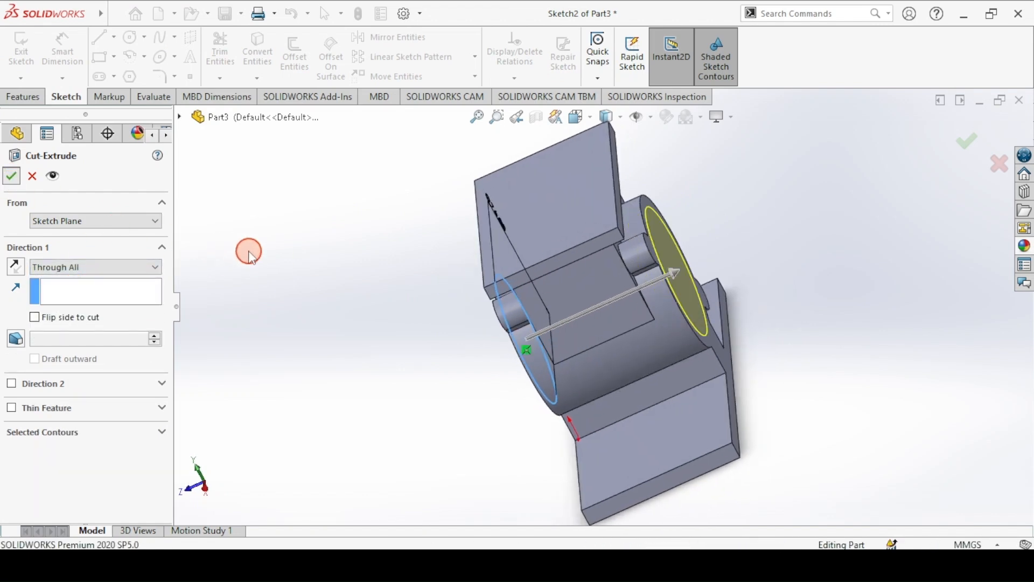
pyautogui.hotkey('ctrl', '7')
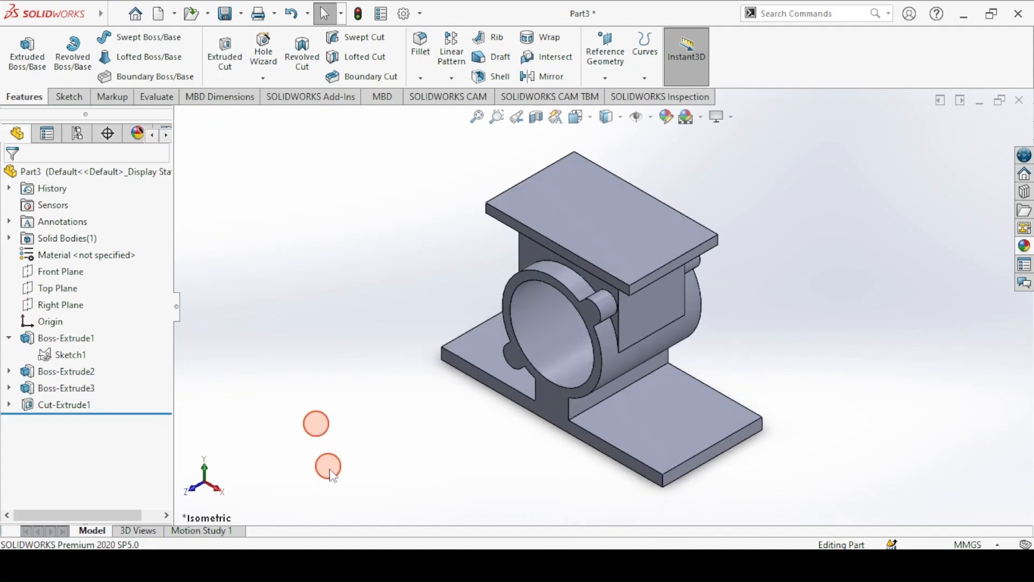
# Step: Start an extruded cut from the shared front-plane sketch and add both 8 mm lug hole circles to its selected contours
pyautogui.click(358, 564)
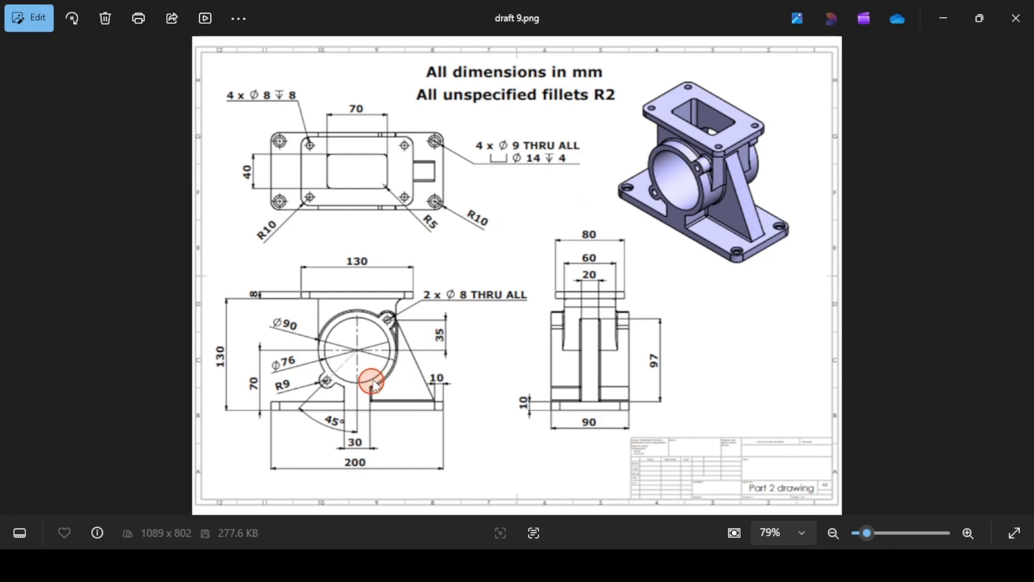
pyautogui.click(391, 554)
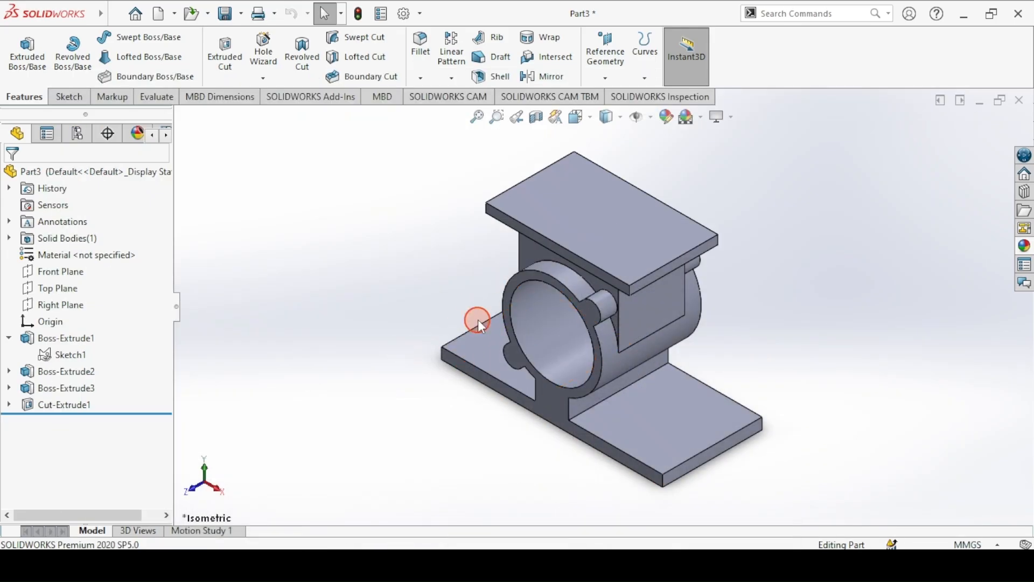
pyautogui.click(63, 356)
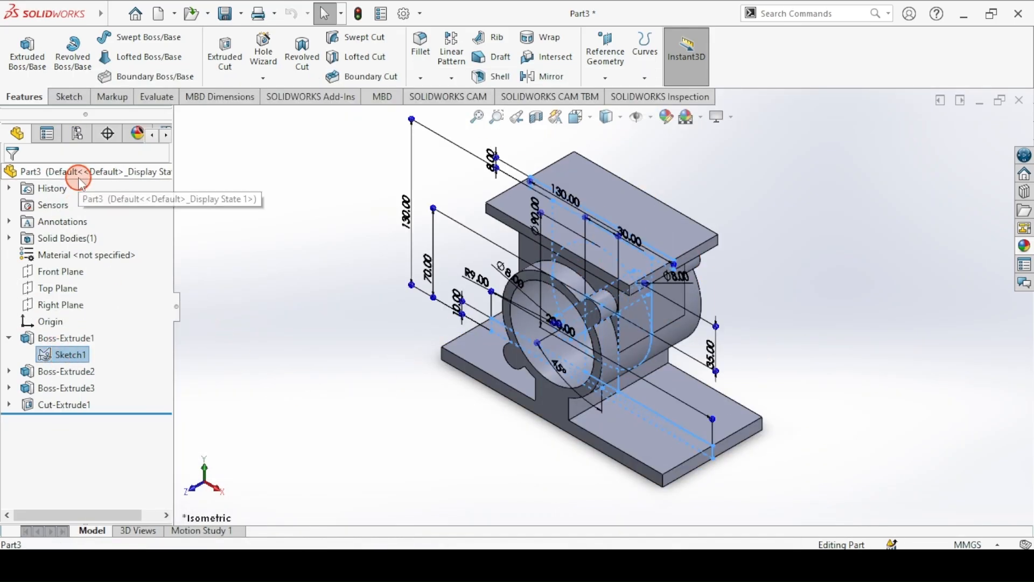
pyautogui.click(221, 57)
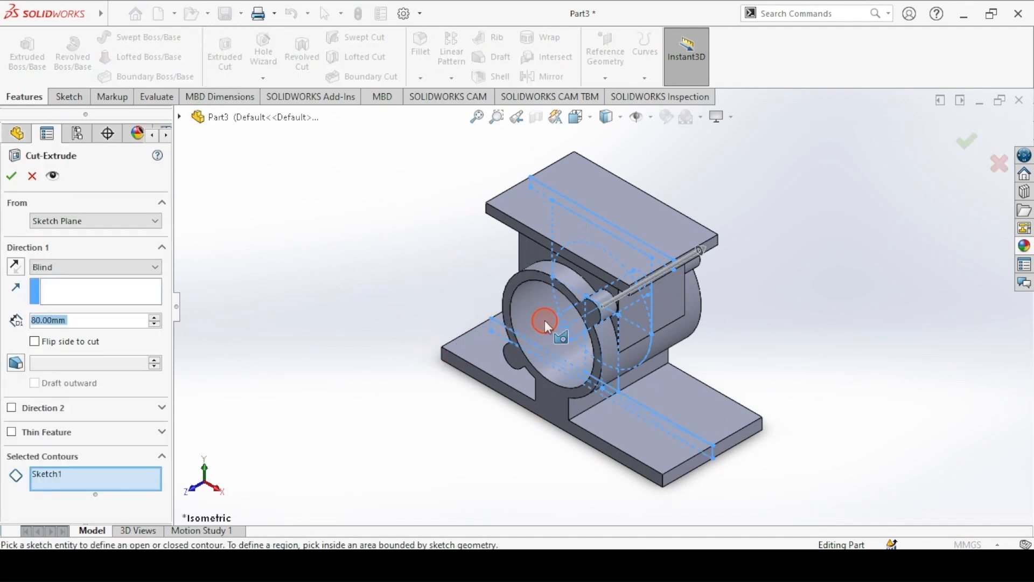
pyautogui.moveTo(561, 314); pyautogui.dragTo(602, 257, button='middle')
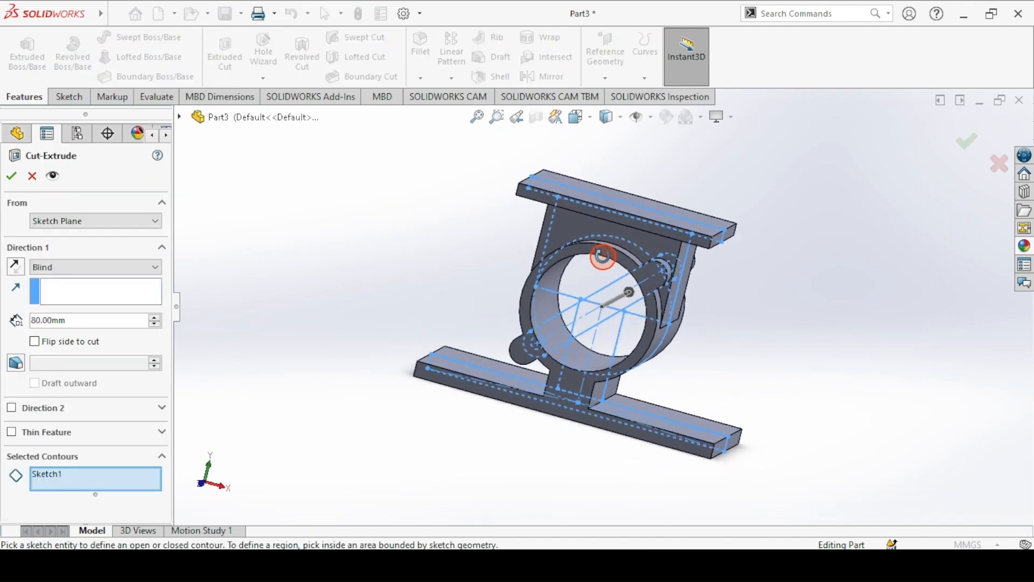
pyautogui.click(673, 271)
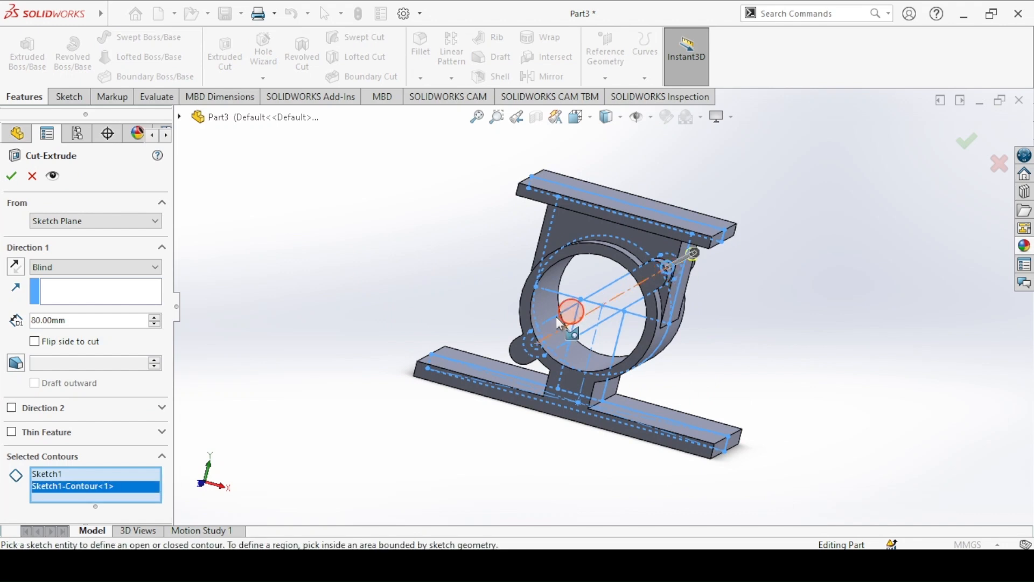
pyautogui.click(539, 357)
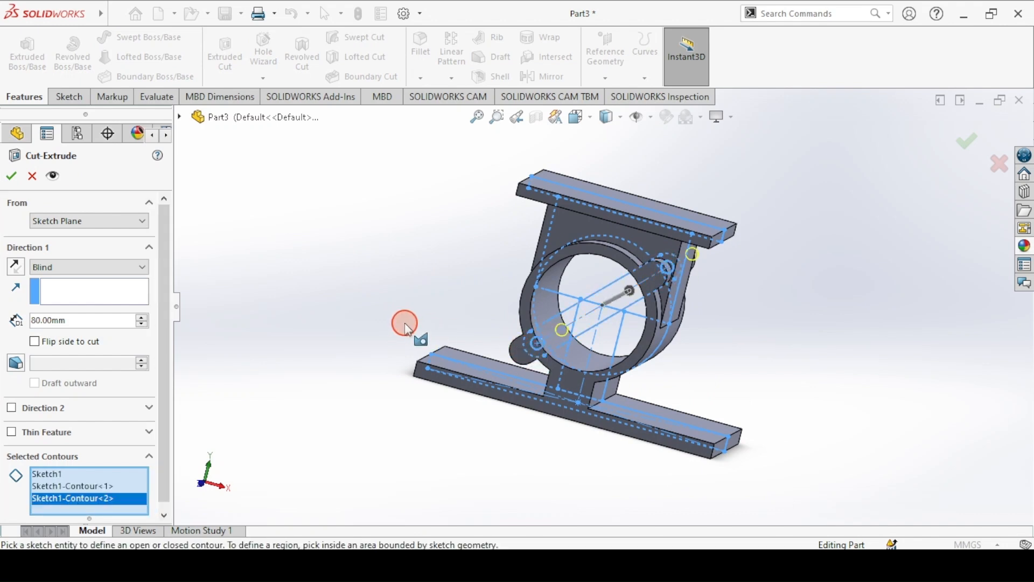
# Step: Cut the two lug holes with the Through All - Both end condition and return to the isometric view
pyautogui.moveTo(404, 323); pyautogui.dragTo(354, 357, button='middle')
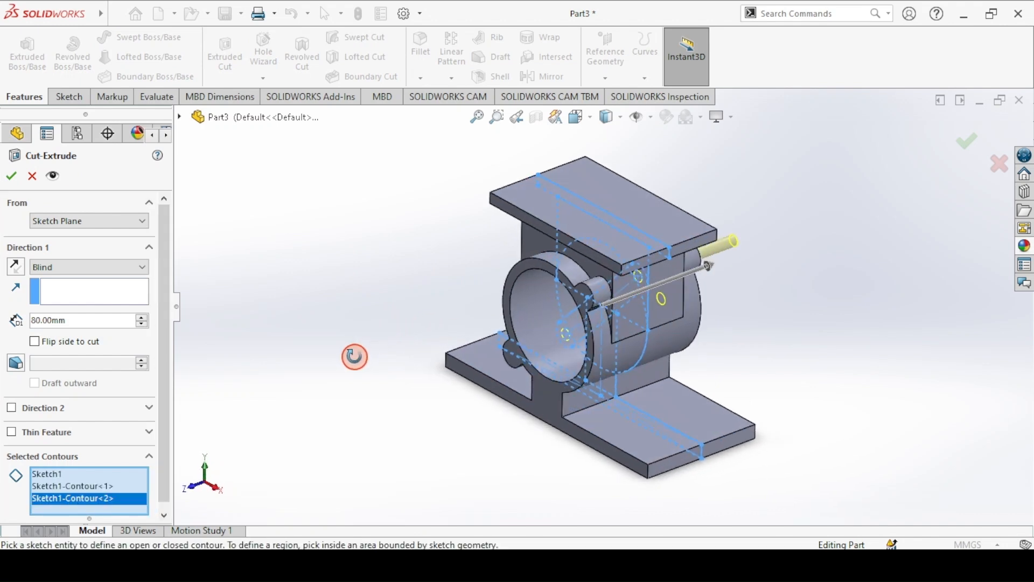
pyautogui.click(89, 266)
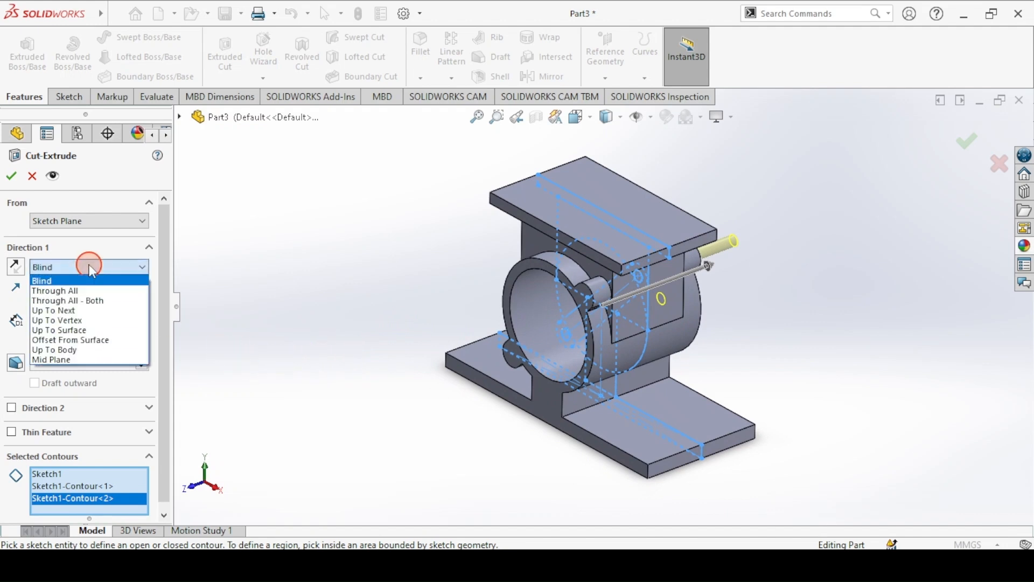
pyautogui.click(78, 300)
pyautogui.moveTo(612, 300); pyautogui.dragTo(671, 271, button='middle')
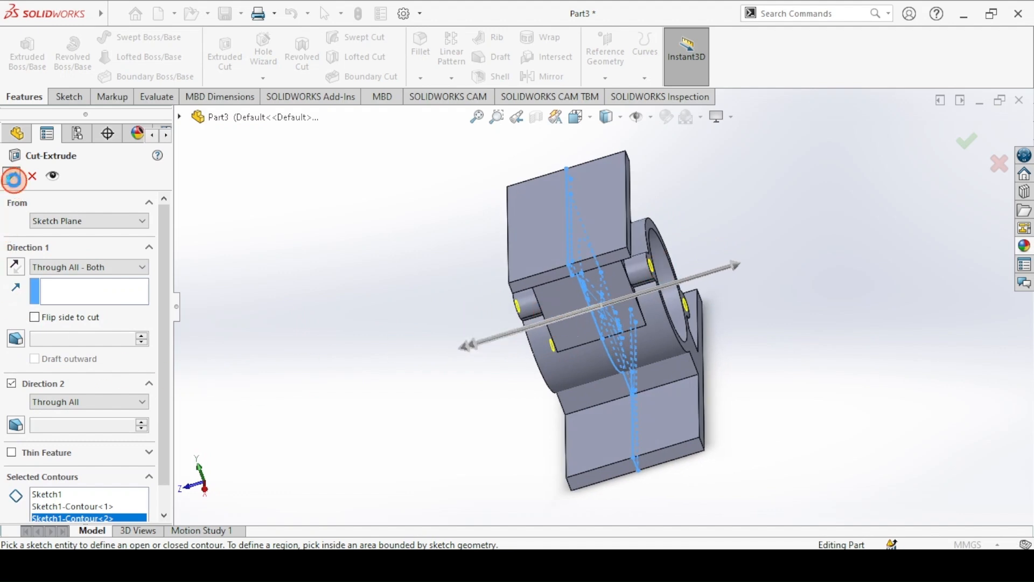
pyautogui.click(14, 180)
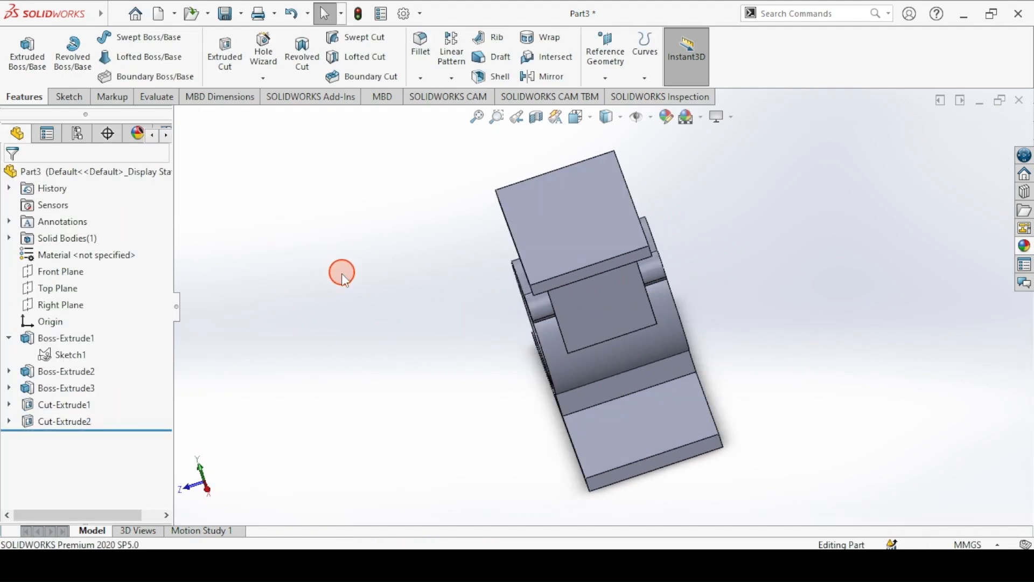
pyautogui.hotkey('ctrl', '7')
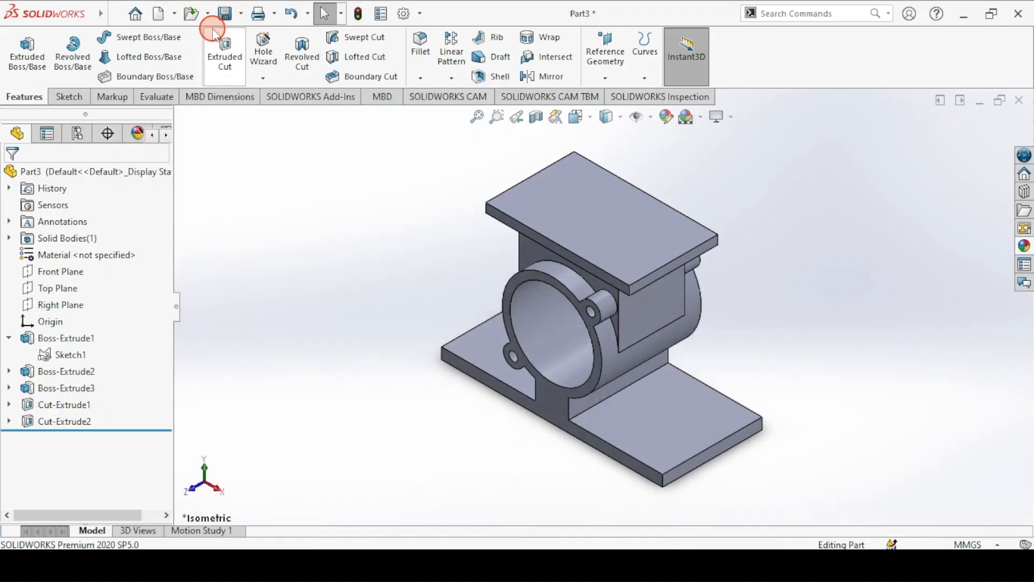
# Step: Start an extruded cut on the top flange's upper face and sketch an origin-centred rectangle about 98 mm by 59 mm
pyautogui.click(231, 55)
pyautogui.click(604, 228)
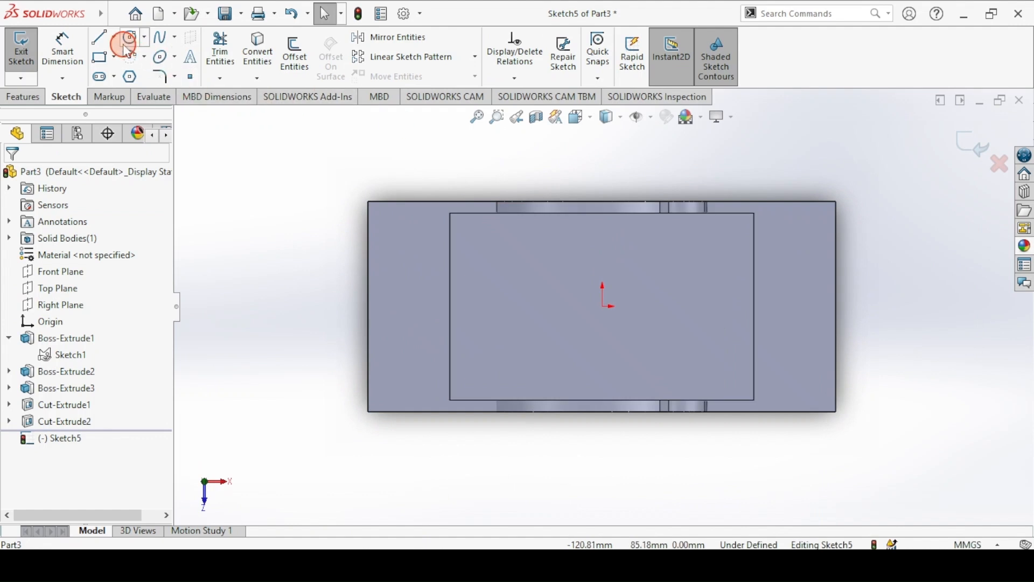
pyautogui.click(105, 60)
pyautogui.click(70, 232)
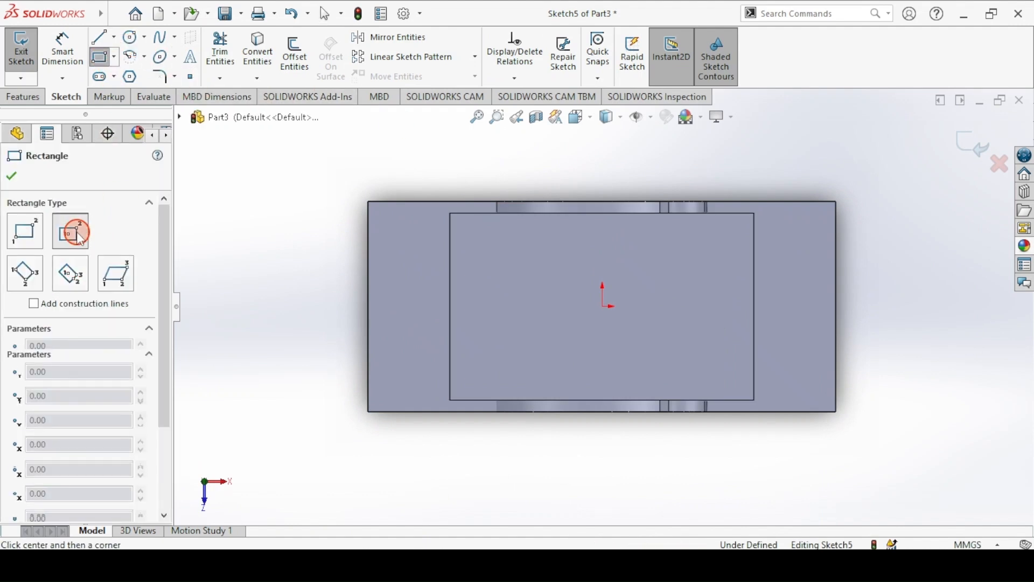
pyautogui.click(603, 306)
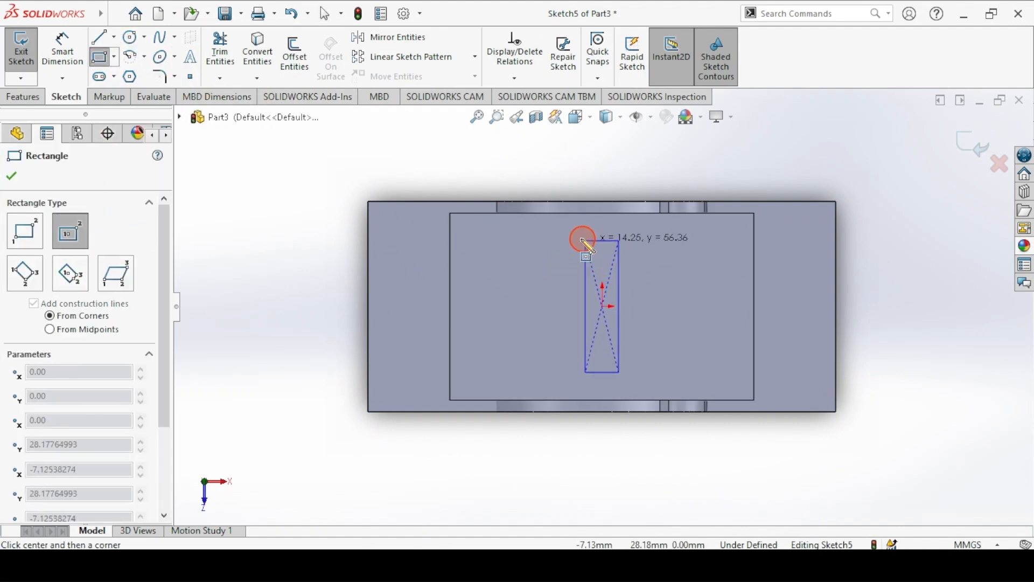
pyautogui.click(487, 238)
pyautogui.press('Escape')
# Step: Check the opening size in the reference drawing and dimension the rectangle's long side as 70 mm
pyautogui.click(397, 562)
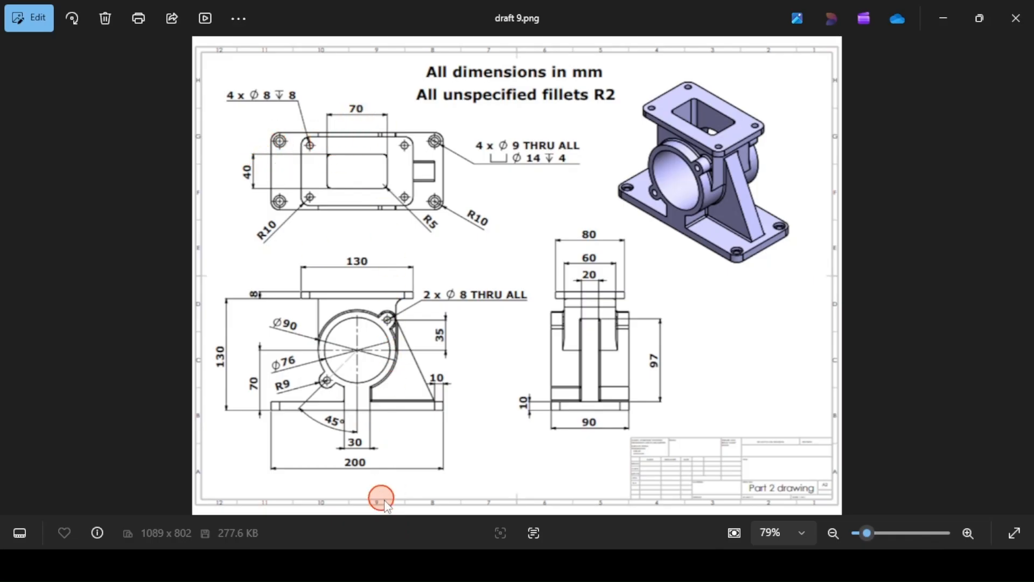
pyautogui.click(380, 563)
pyautogui.click(538, 238)
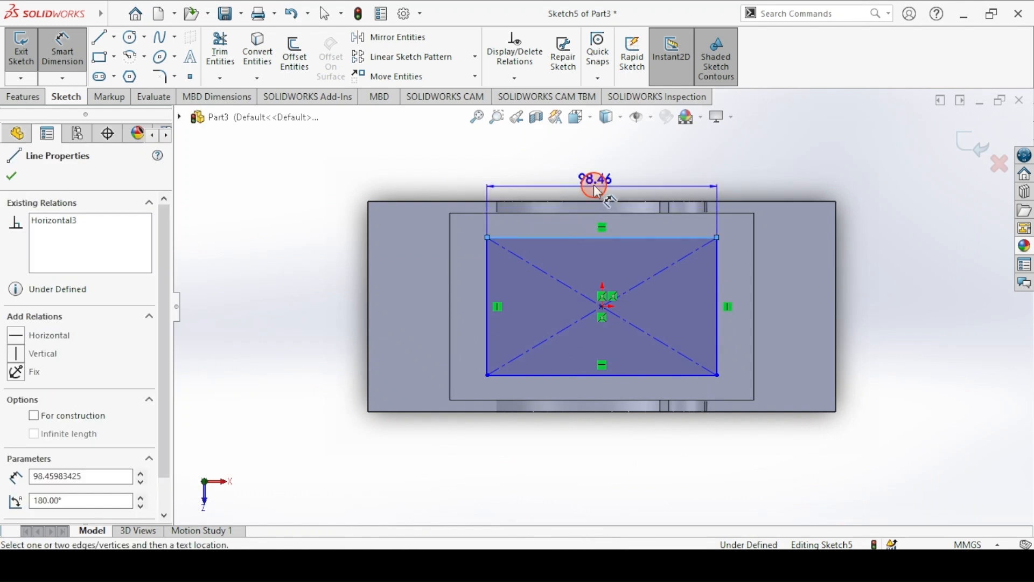
pyautogui.click(592, 185)
pyautogui.write('70')
pyautogui.press('Return')
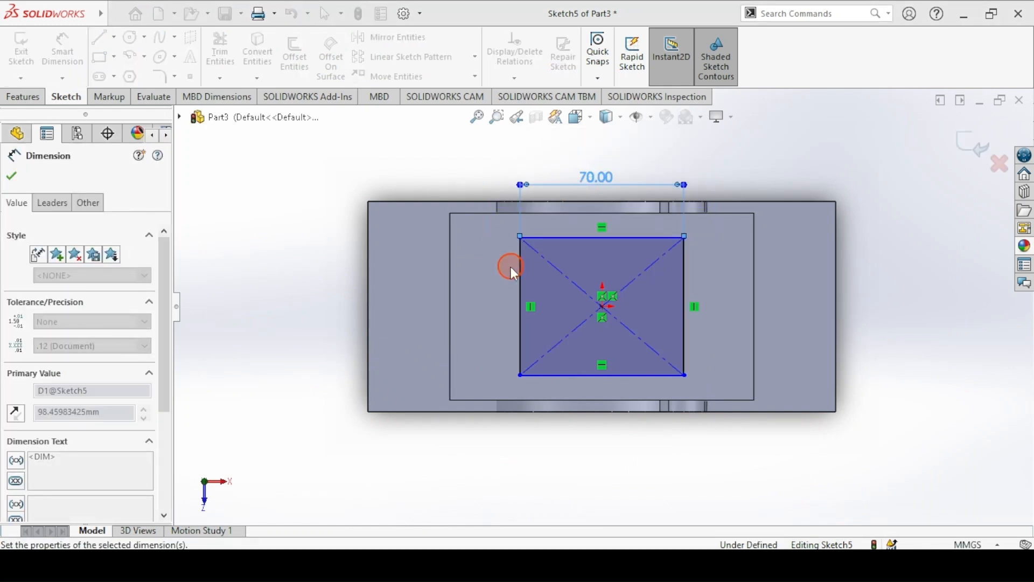
# Step: Dimension the opening rectangle's short side as 40 mm
pyautogui.click(520, 284)
pyautogui.click(366, 294)
pyautogui.click(284, 300)
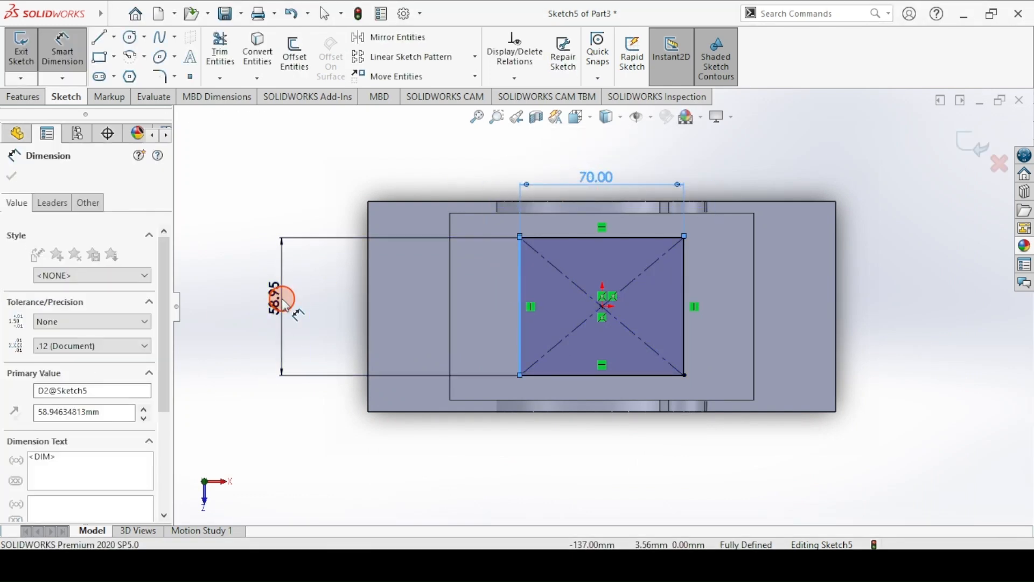
pyautogui.write('40')
pyautogui.press('Return')
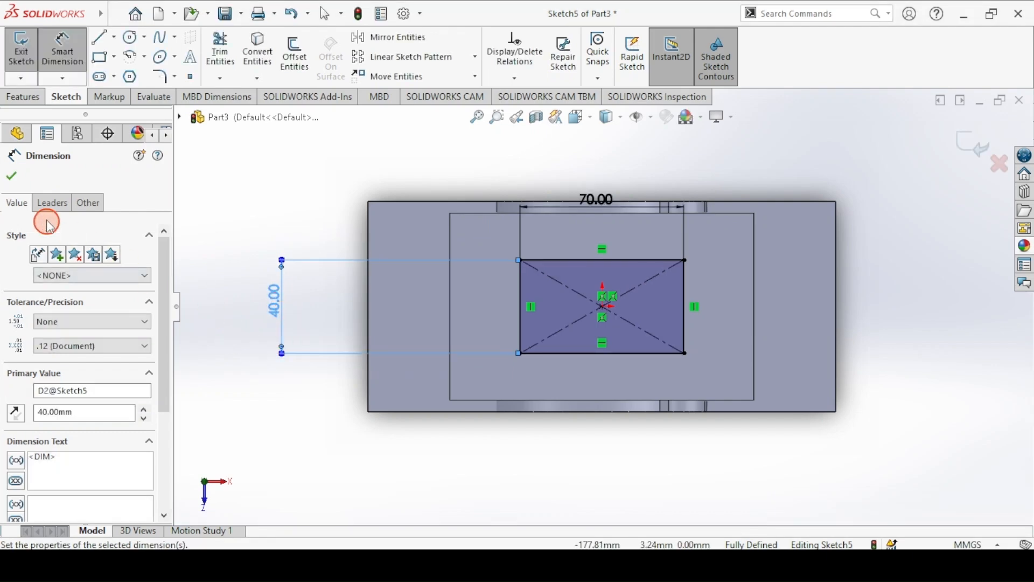
pyautogui.click(13, 177)
# Step: Check the corner radius in the reference drawing and round all four corners of the opening rectangle with 5 mm sketch fillets
pyautogui.click(371, 563)
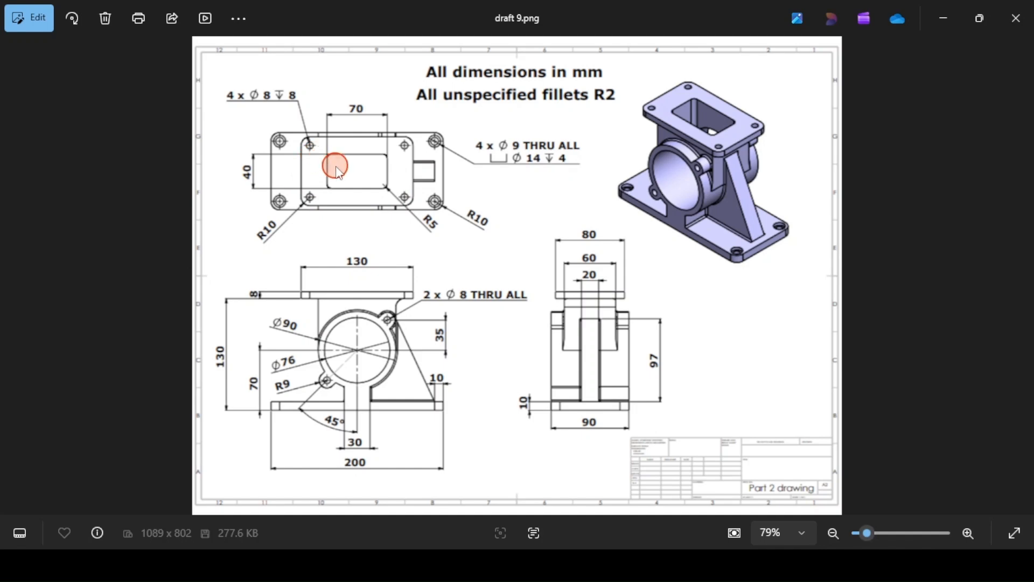
pyautogui.click(390, 564)
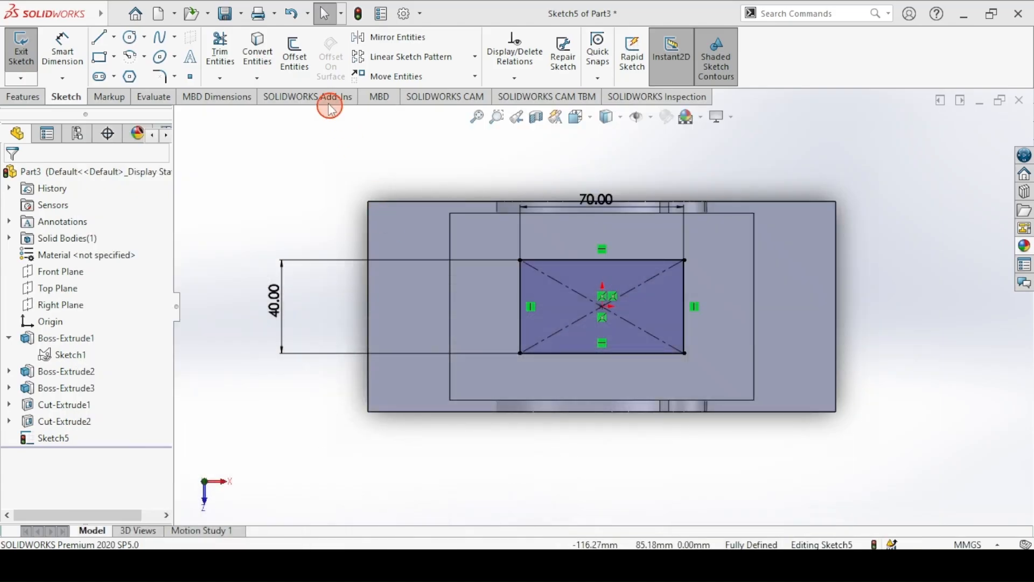
pyautogui.click(164, 76)
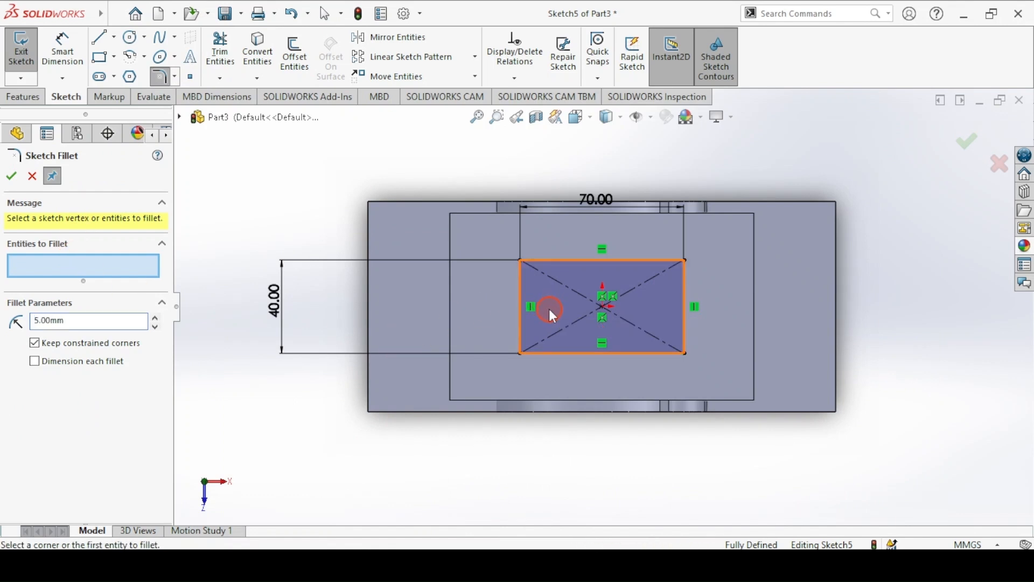
pyautogui.click(521, 262)
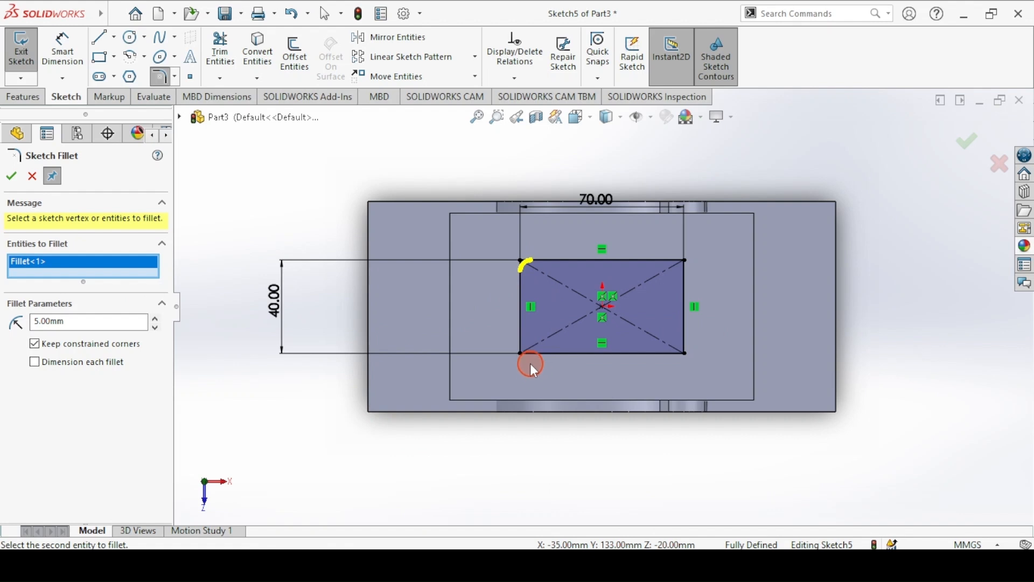
pyautogui.click(522, 354)
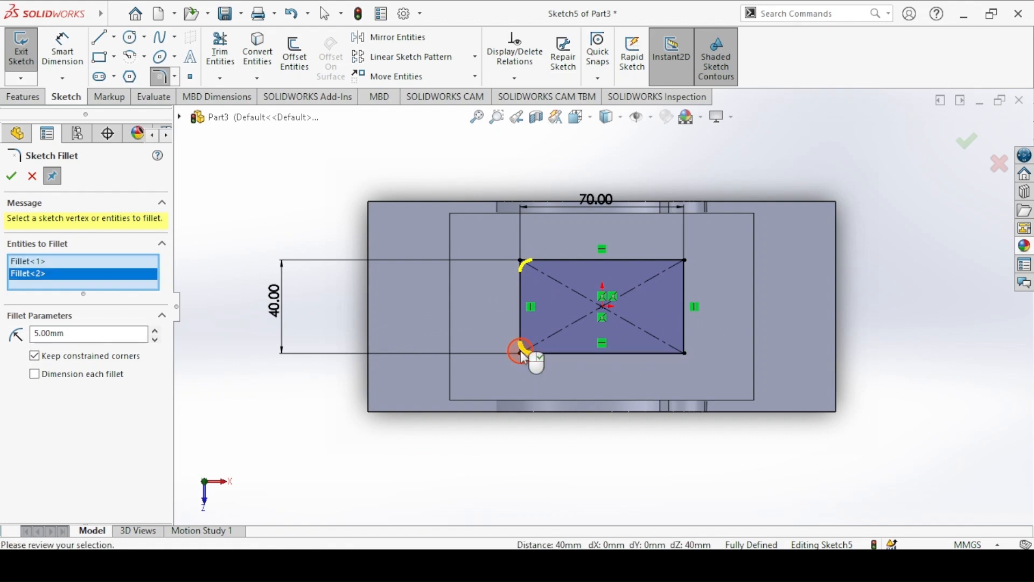
pyautogui.click(686, 354)
pyautogui.click(683, 262)
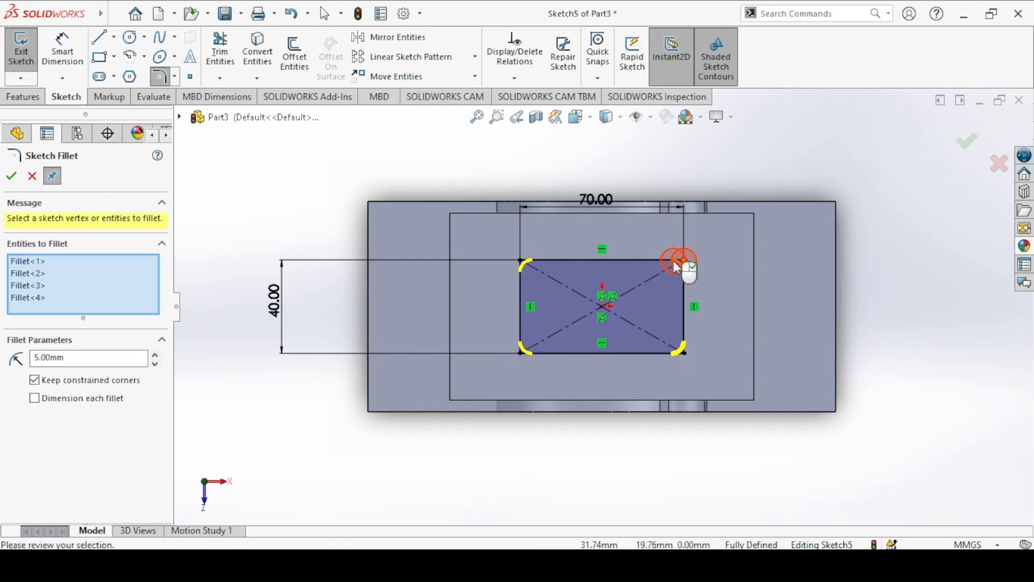
pyautogui.click(11, 177)
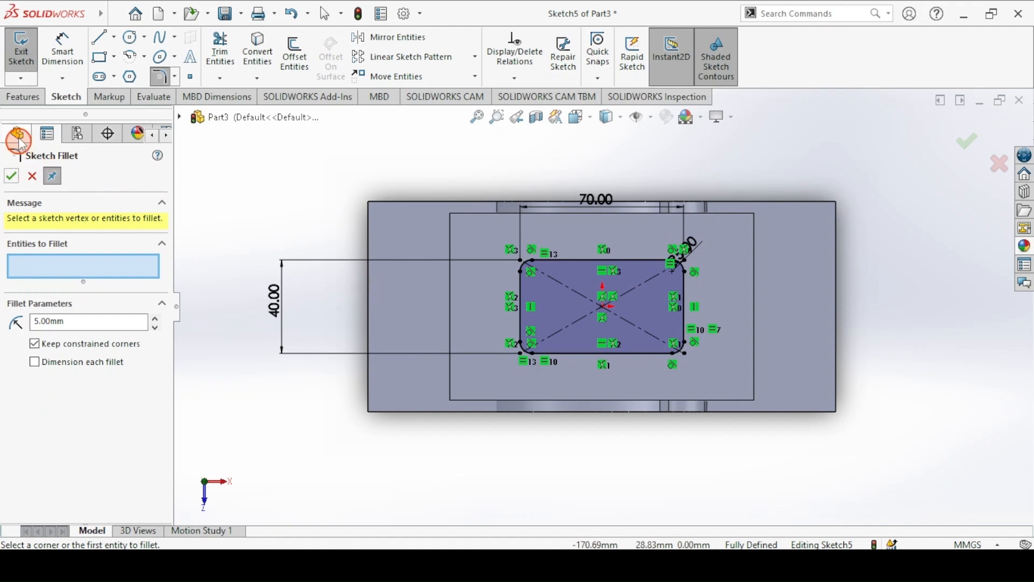
# Step: Finish the opening sketch and cut it with the Up To Surface end condition, ending at the cylindrical bore's inner face
pyautogui.click(20, 57)
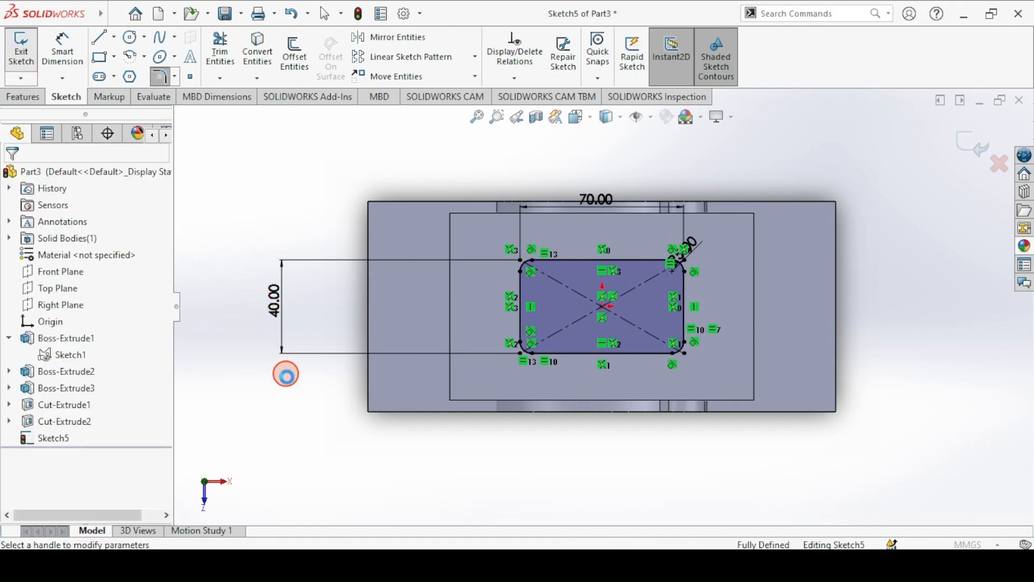
pyautogui.click(286, 382)
pyautogui.hotkey('ctrl', '7')
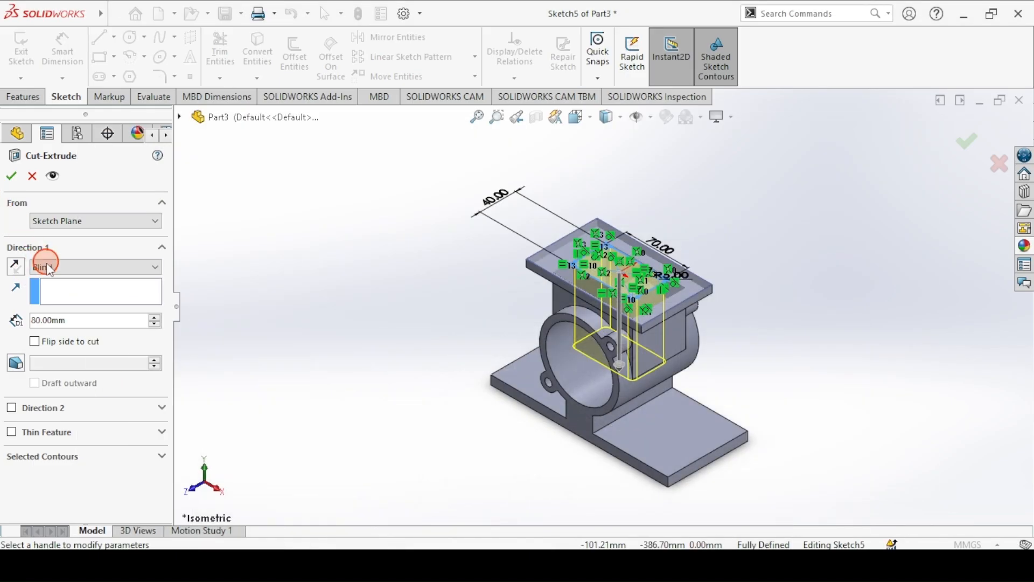
pyautogui.click(50, 266)
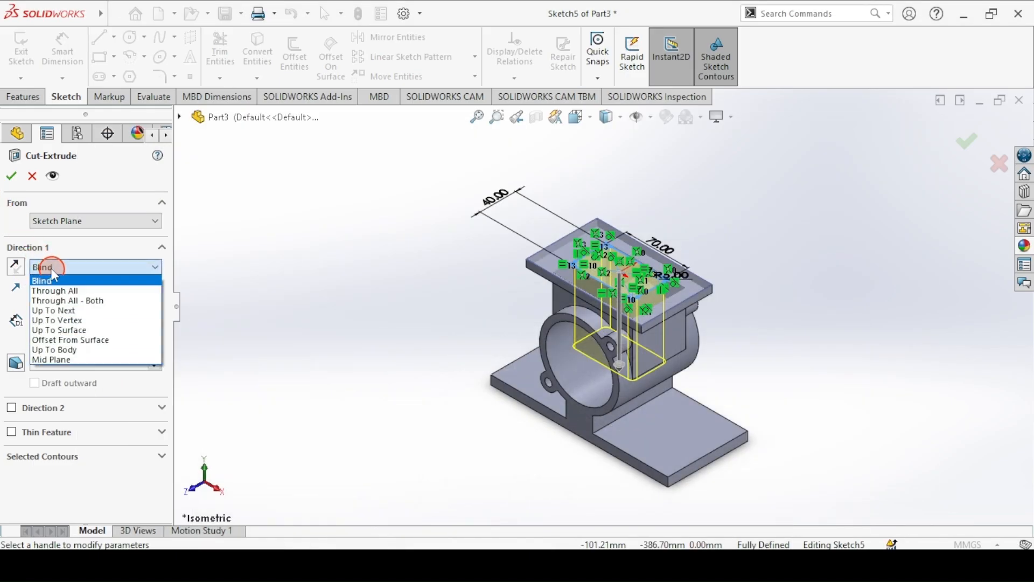
pyautogui.click(67, 330)
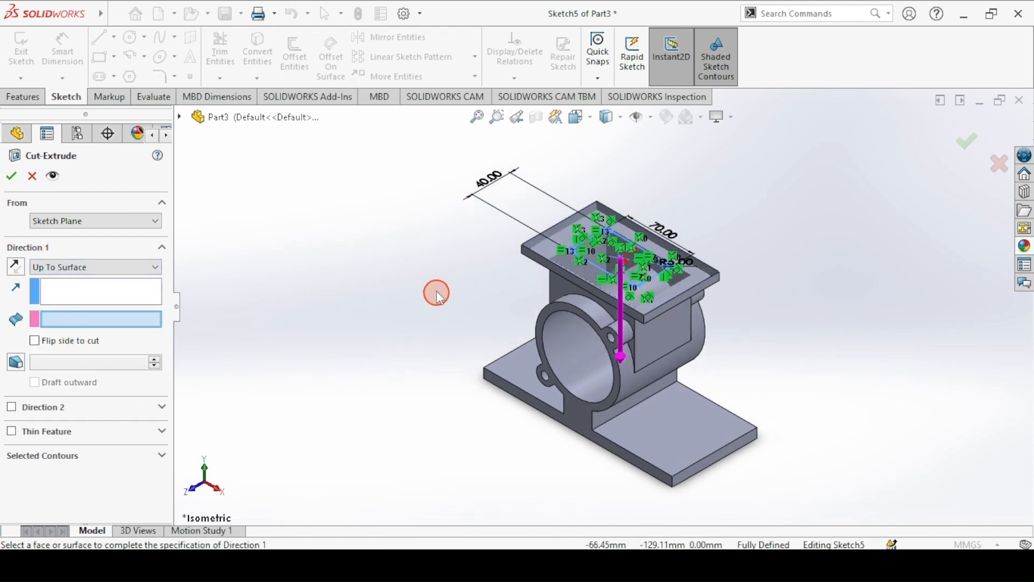
pyautogui.moveTo(459, 305); pyautogui.dragTo(557, 318, button='middle')
pyautogui.click(566, 323)
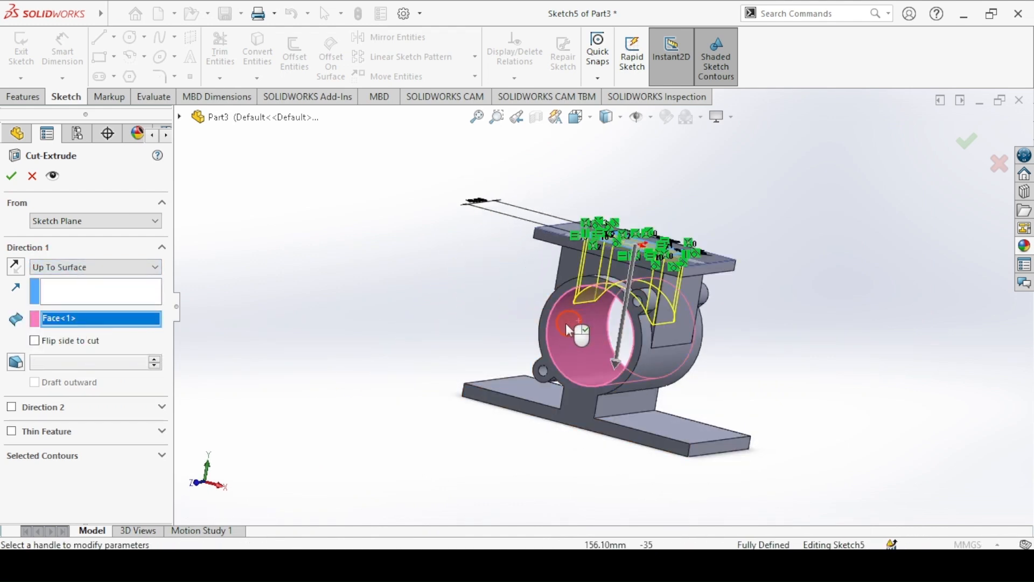
pyautogui.click(11, 175)
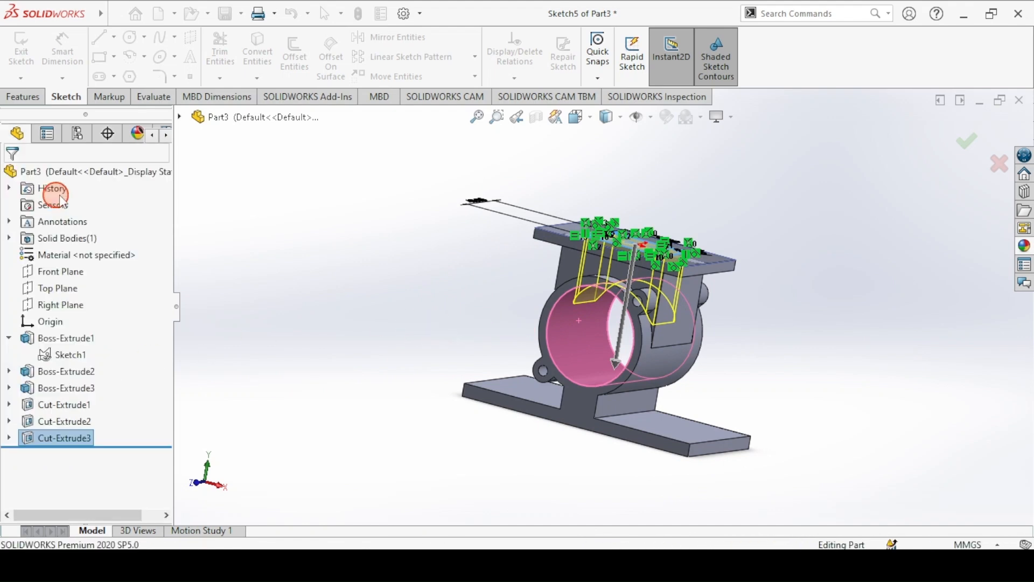
pyautogui.hotkey('ctrl', '7')
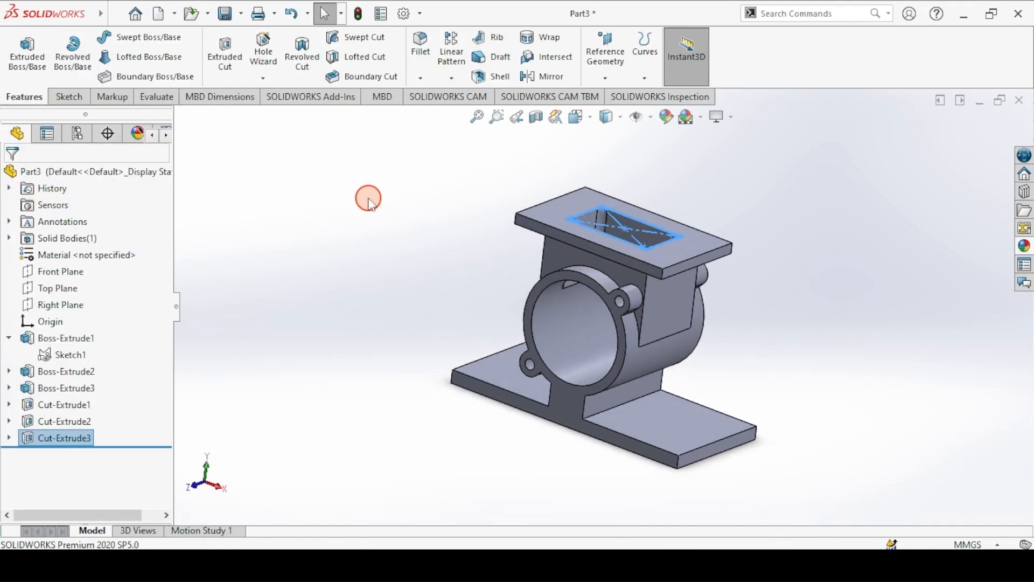
pyautogui.click(409, 297)
# Step: Consult the reference drawing and start a 10 mm symmetric fillet on three vertical corner edges of the base plate
pyautogui.click(383, 560)
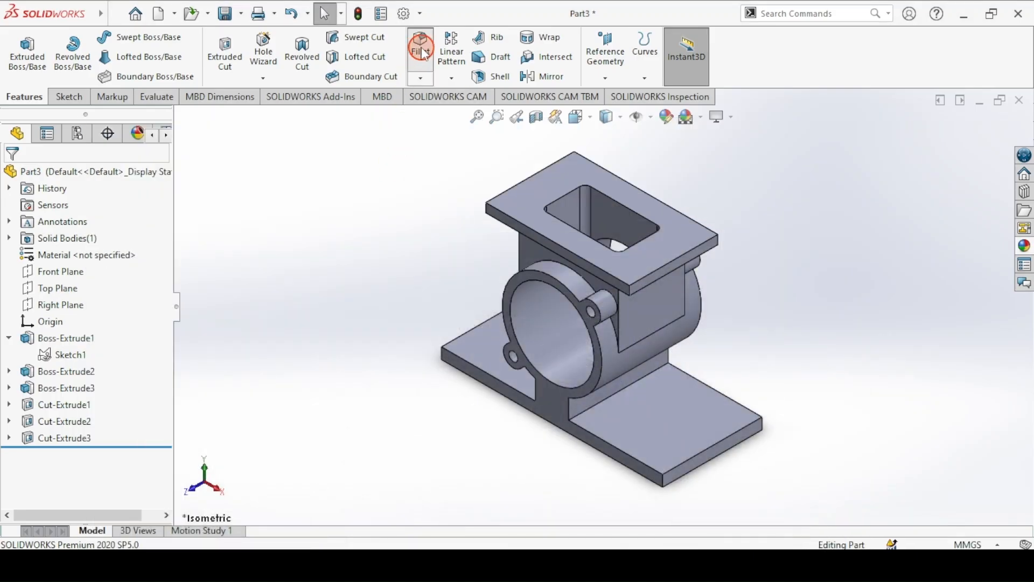
pyautogui.click(422, 52)
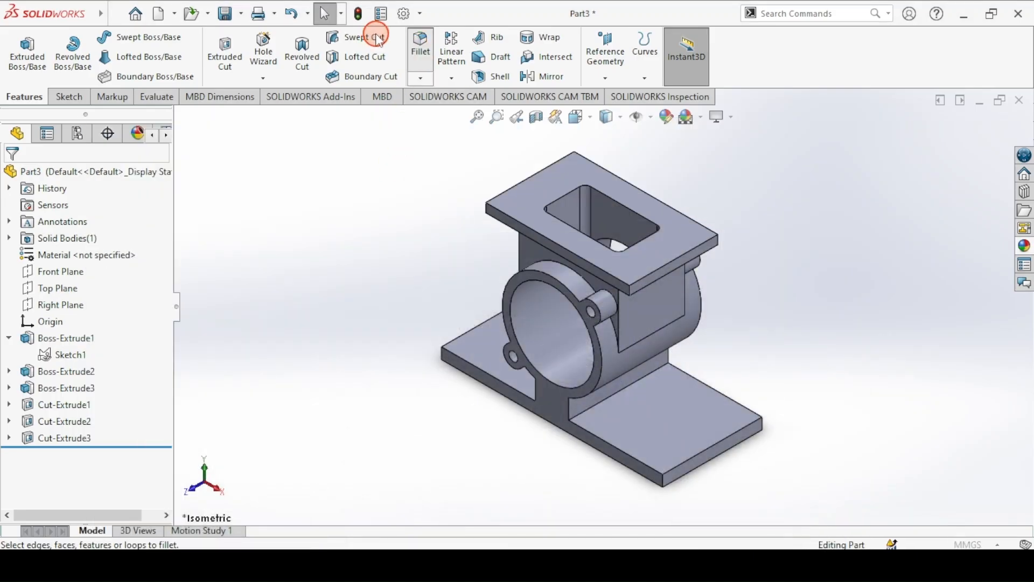
pyautogui.click(35, 489)
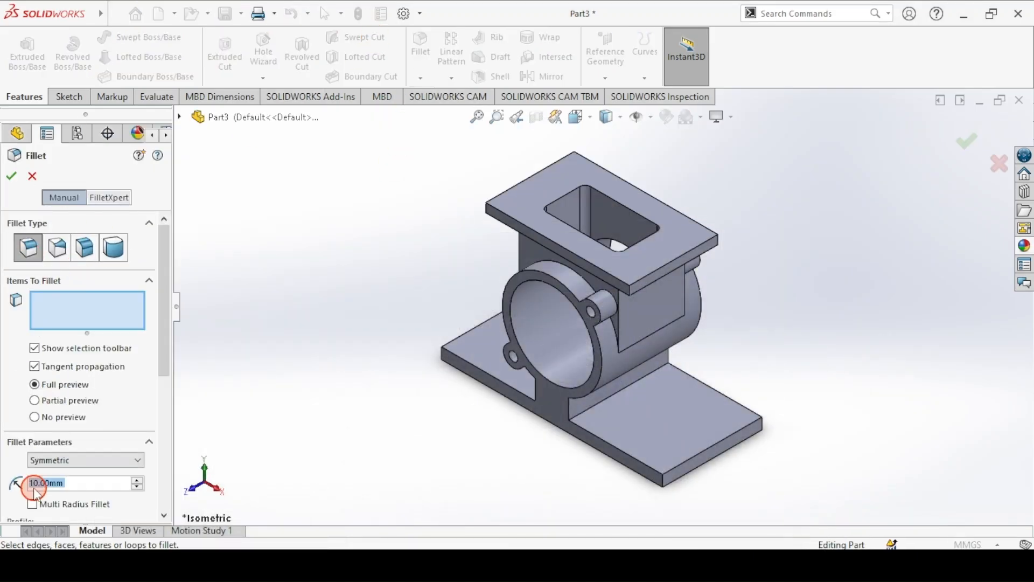
pyautogui.click(664, 486)
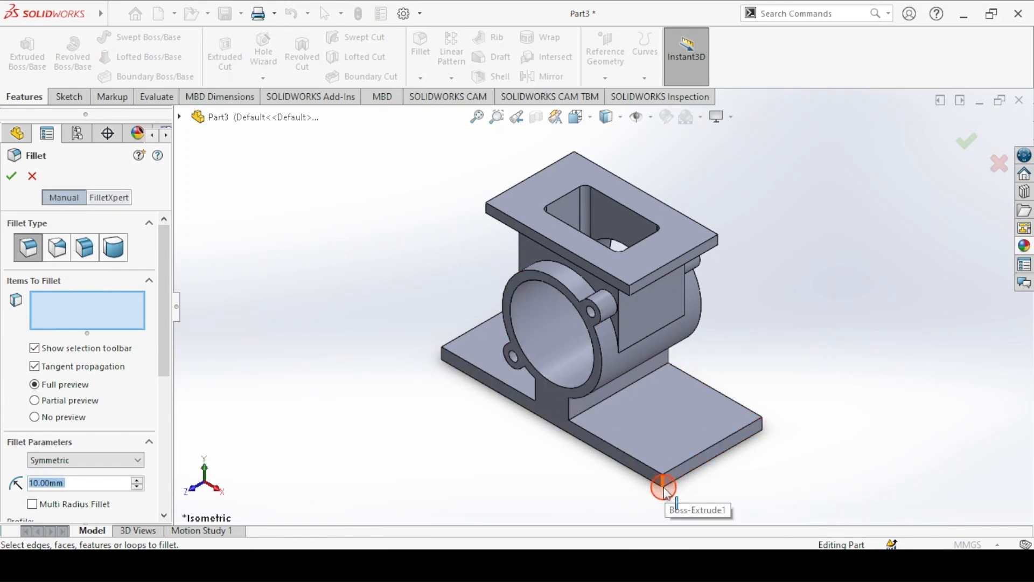
pyautogui.click(442, 358)
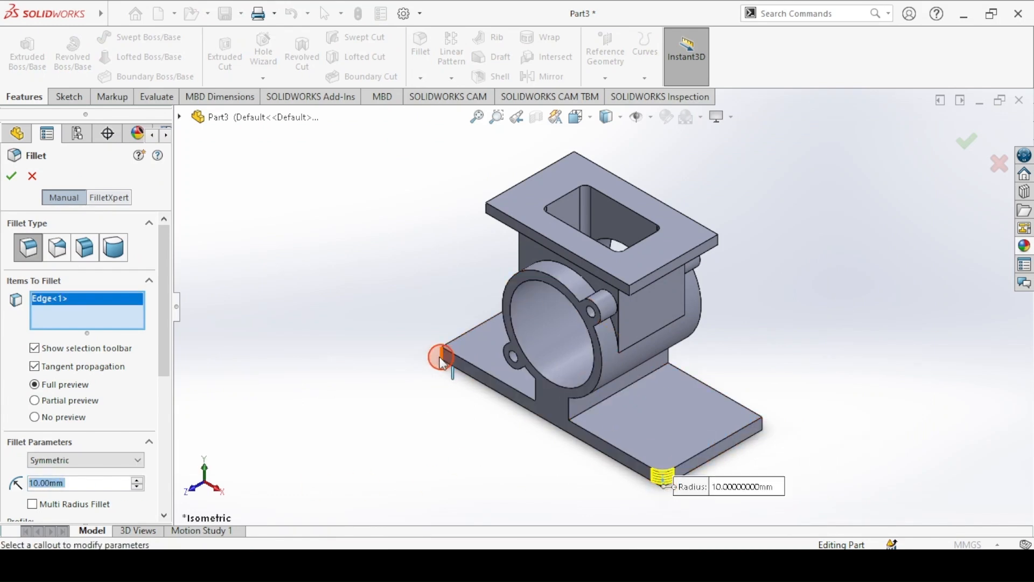
pyautogui.click(781, 420)
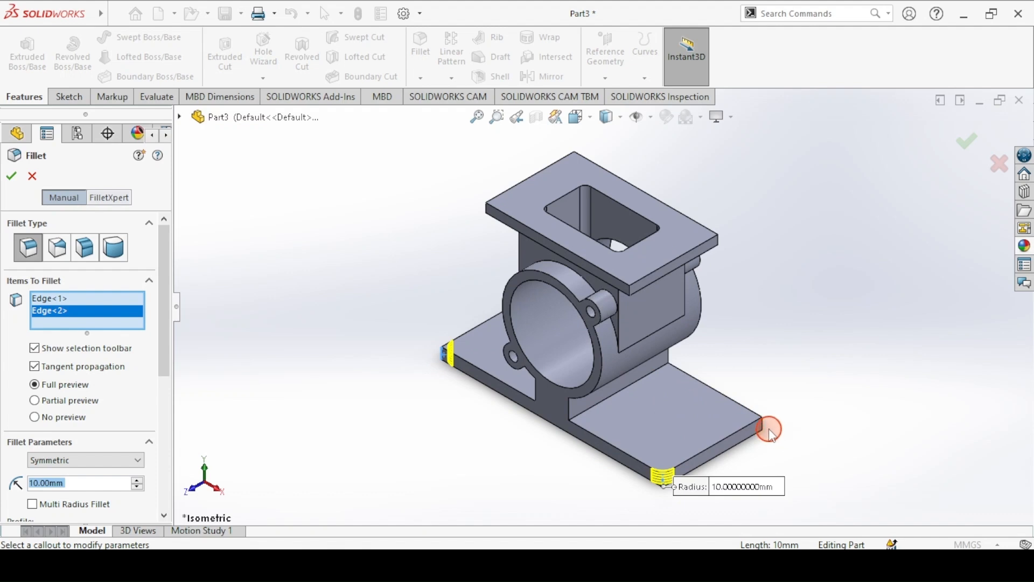
pyautogui.click(628, 294)
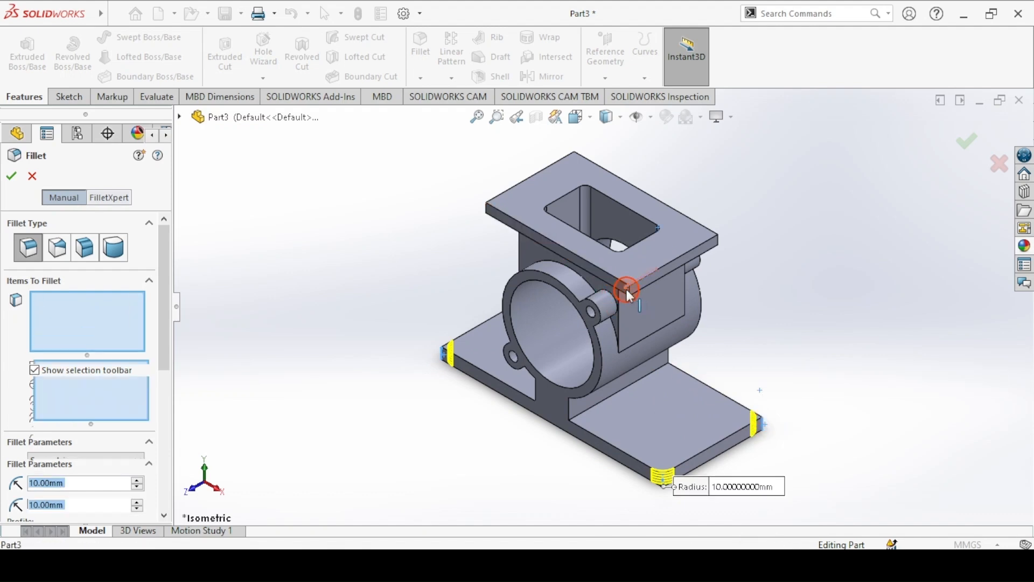
pyautogui.click(107, 356)
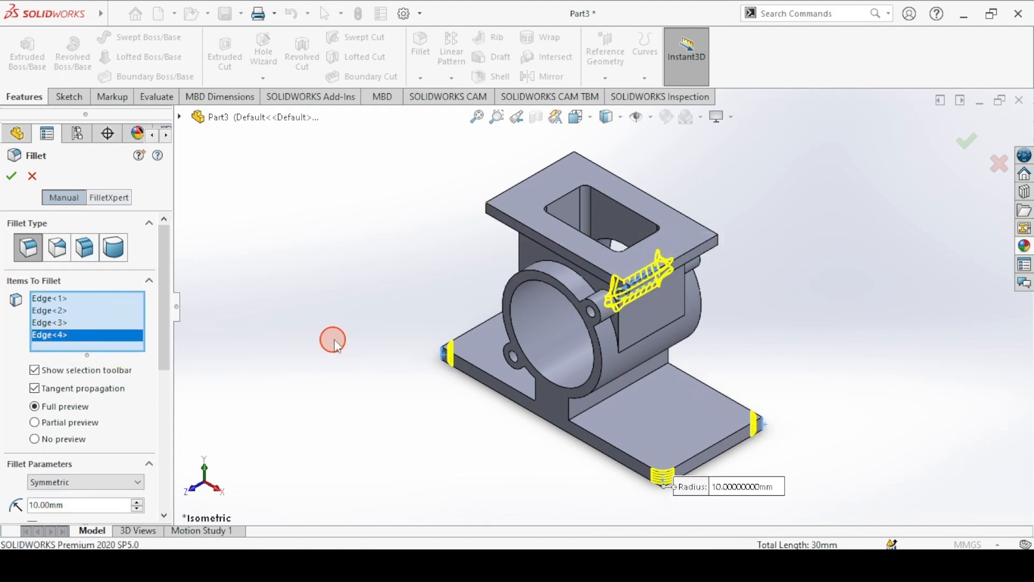
pyautogui.press('Delete')
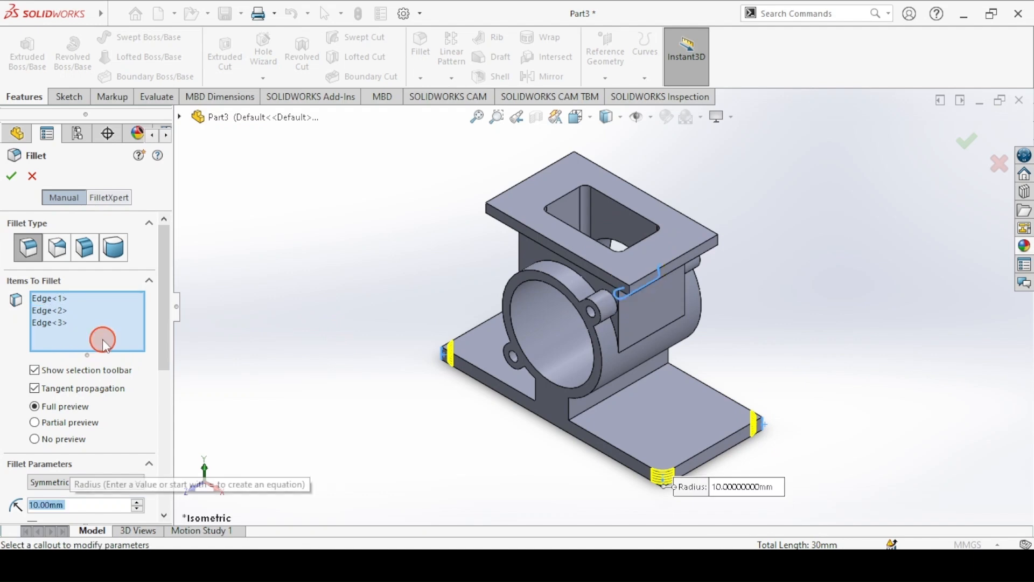
# Step: Add the top flange's four vertical corner edges and the base plate's remaining corner edge to the 10 mm fillet and apply it
pyautogui.click(631, 292)
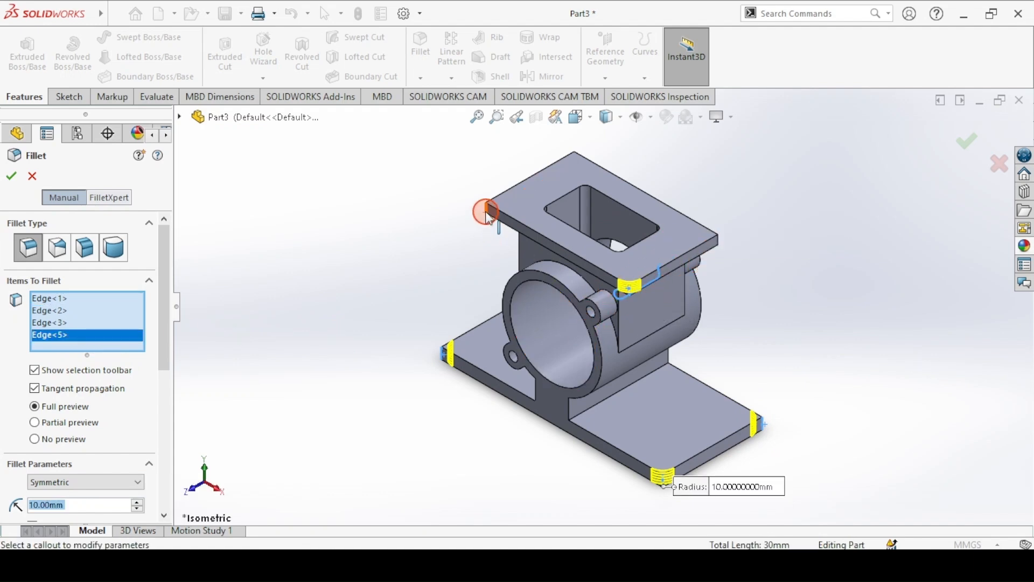
pyautogui.click(505, 216)
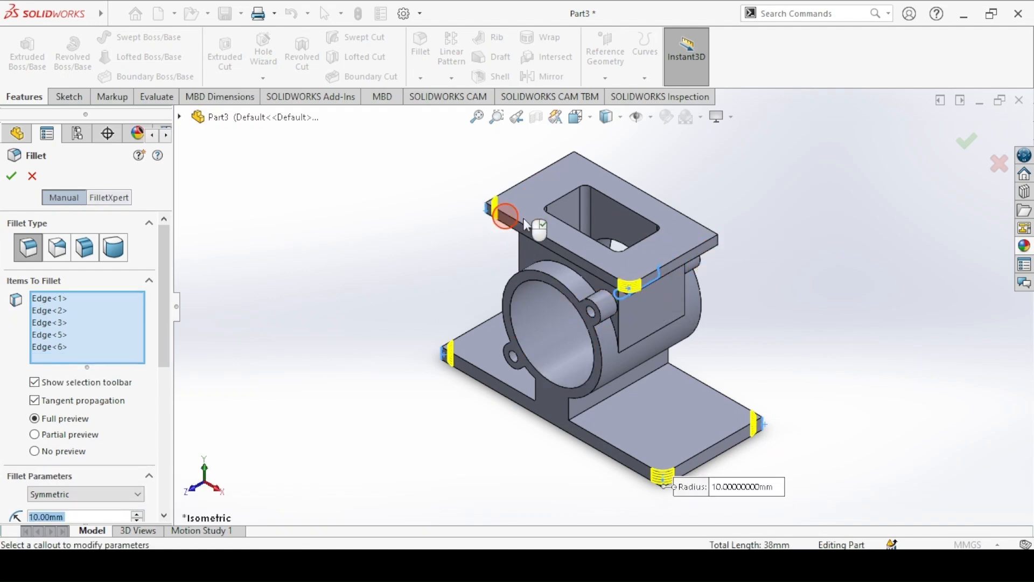
pyautogui.click(715, 238)
pyautogui.moveTo(748, 235); pyautogui.dragTo(576, 190, button='middle')
pyautogui.click(563, 190)
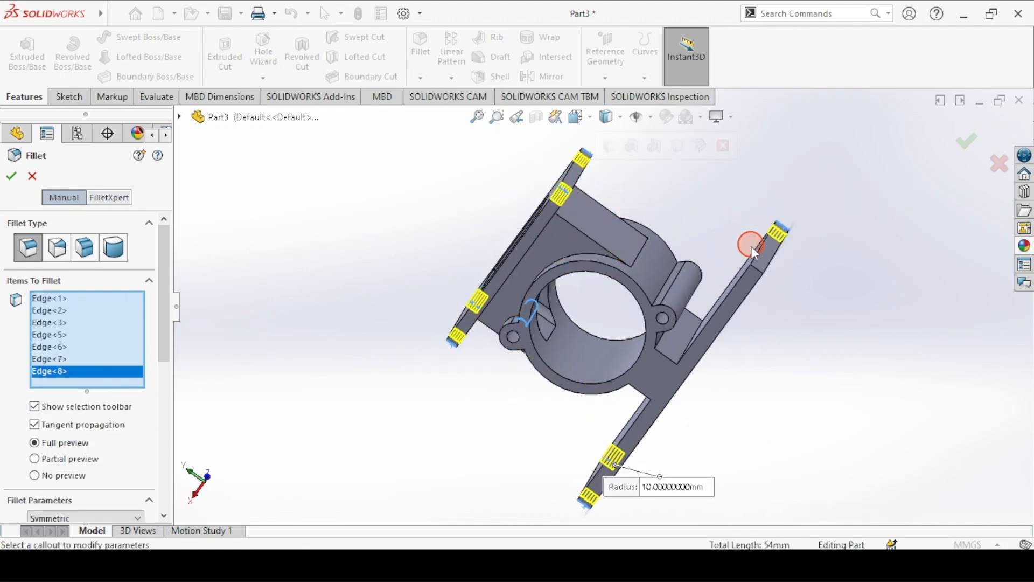
pyautogui.click(763, 273)
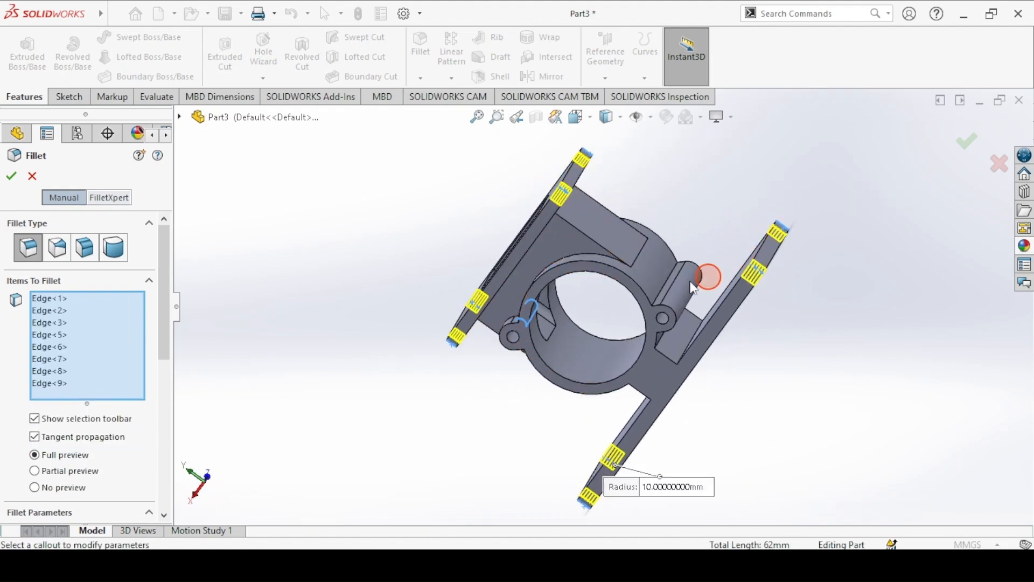
pyautogui.click(10, 179)
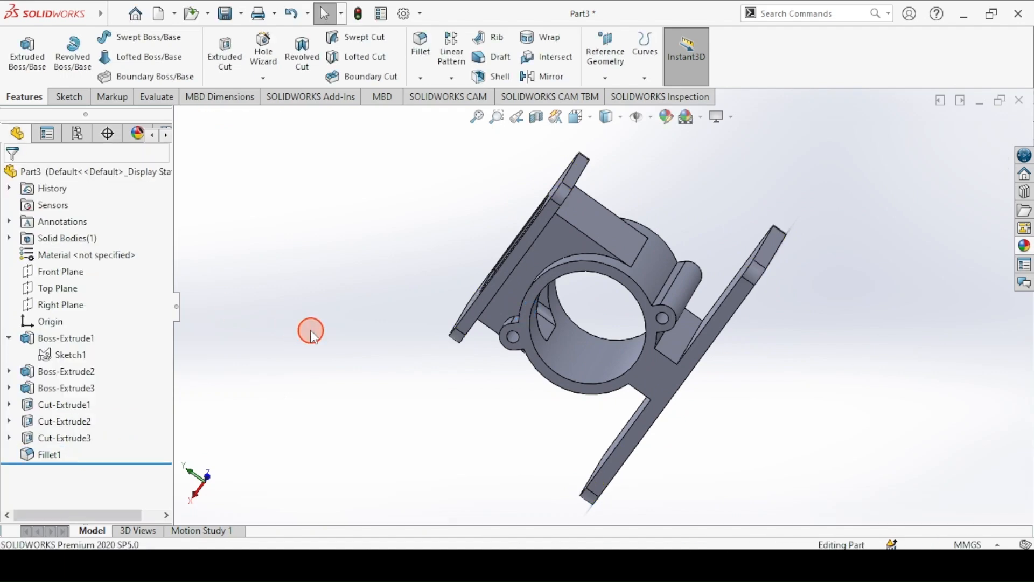
pyautogui.hotkey('ctrl', '7')
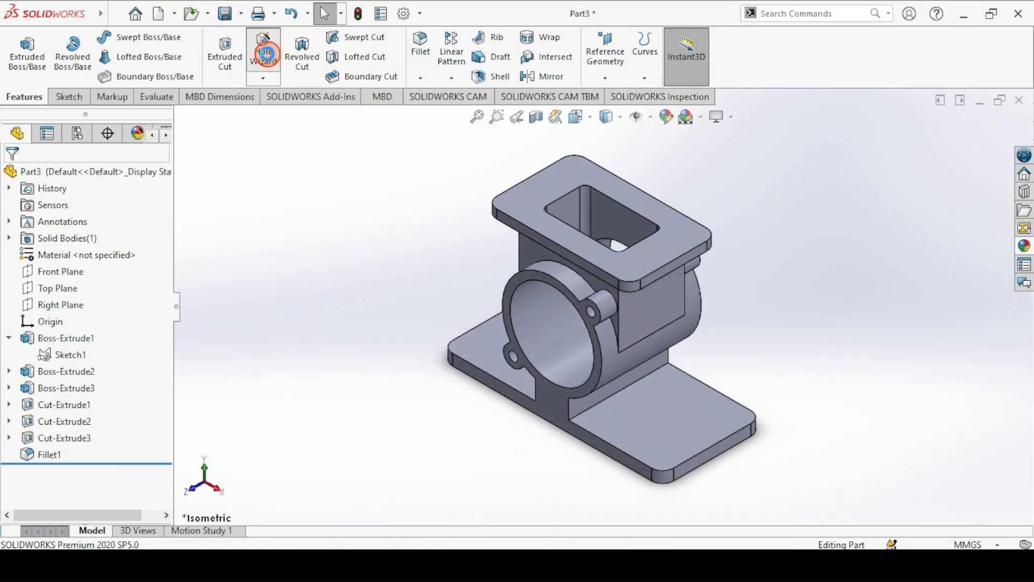
# Step: Start the Hole Wizard and place four hole positions on the top flange's upper face, at the centres of its rounded corners
pyautogui.click(264, 52)
pyautogui.click(113, 203)
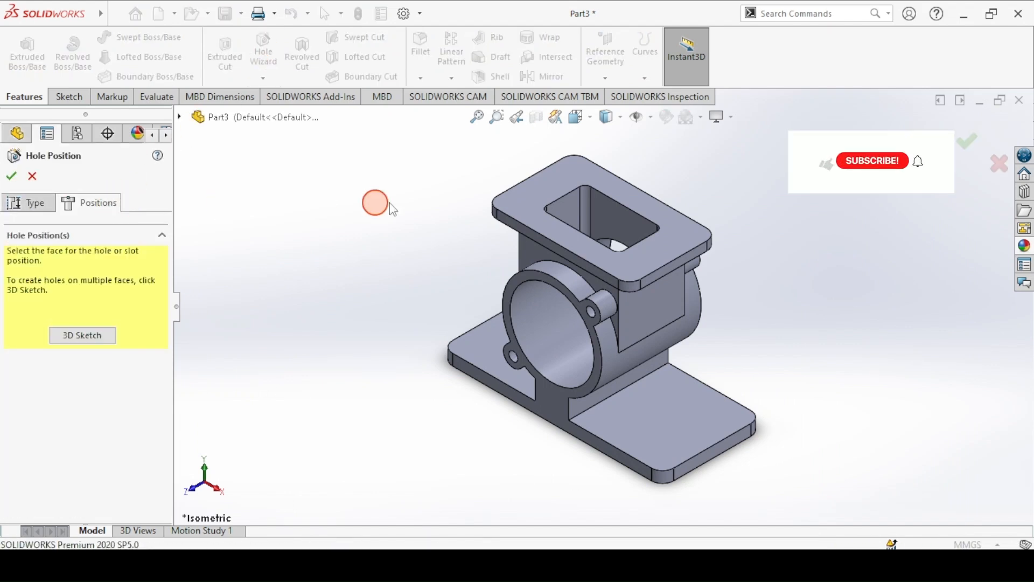
pyautogui.click(525, 197)
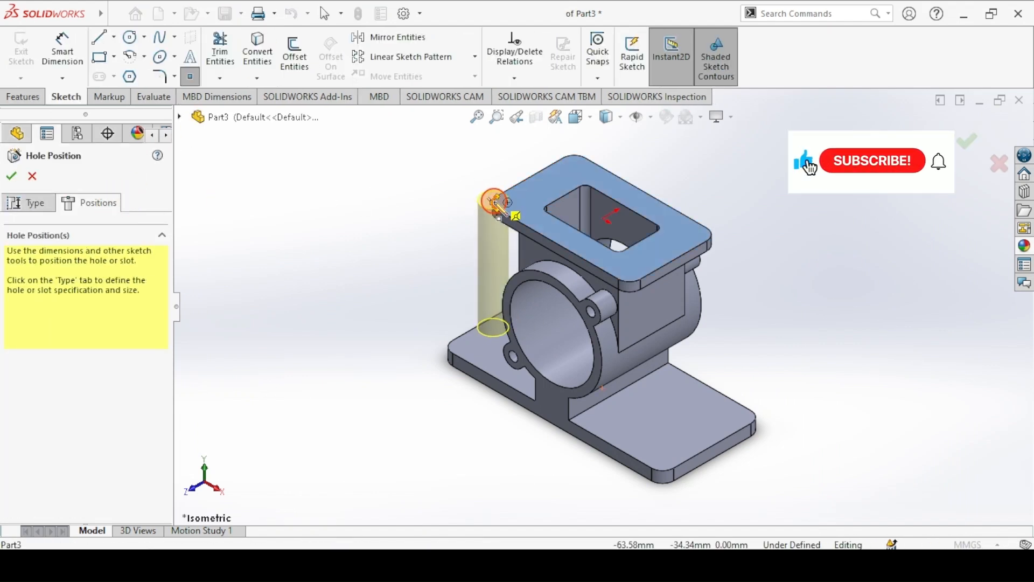
pyautogui.click(508, 202)
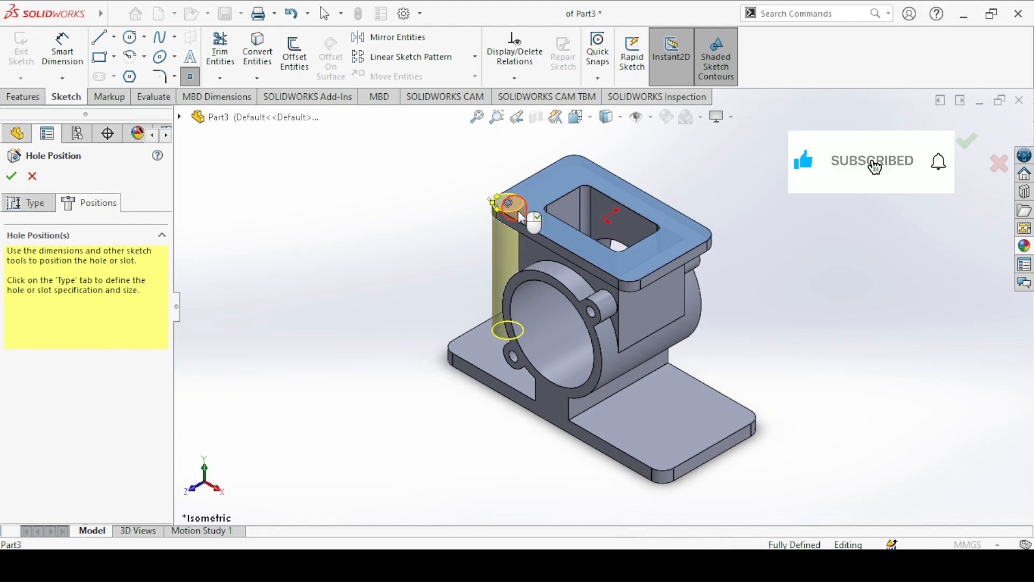
pyautogui.click(630, 273)
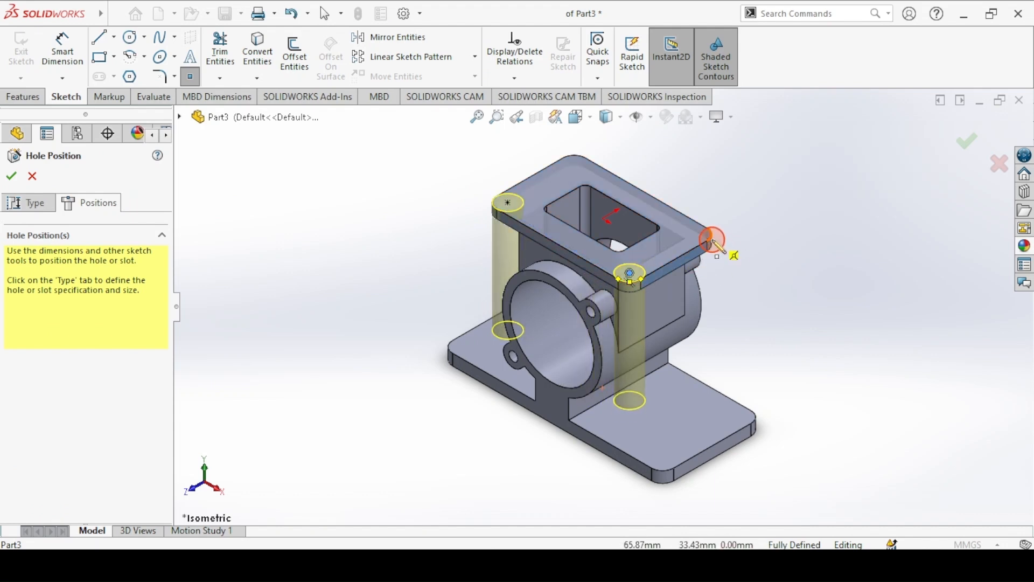
pyautogui.click(698, 235)
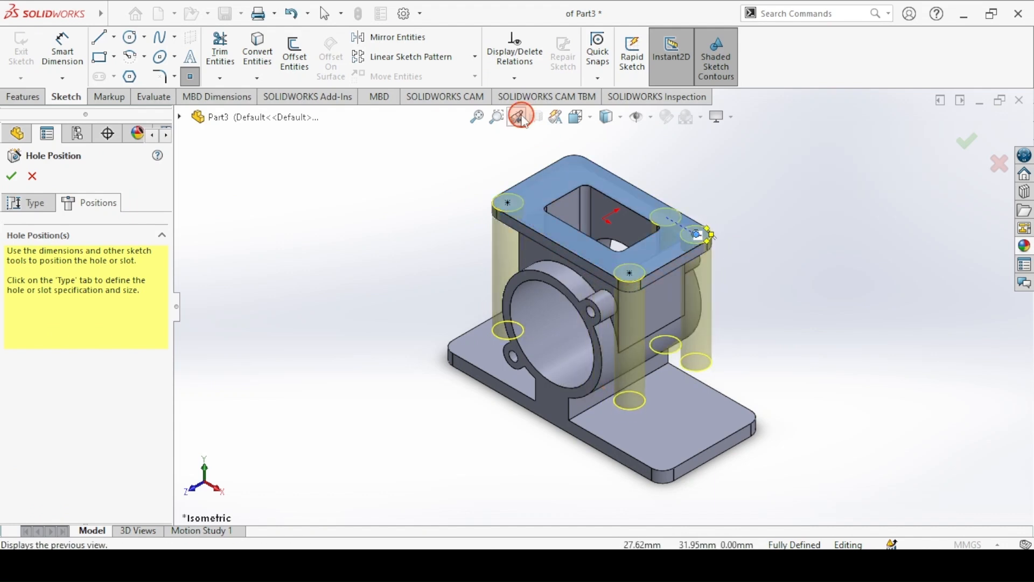
pyautogui.click(574, 162)
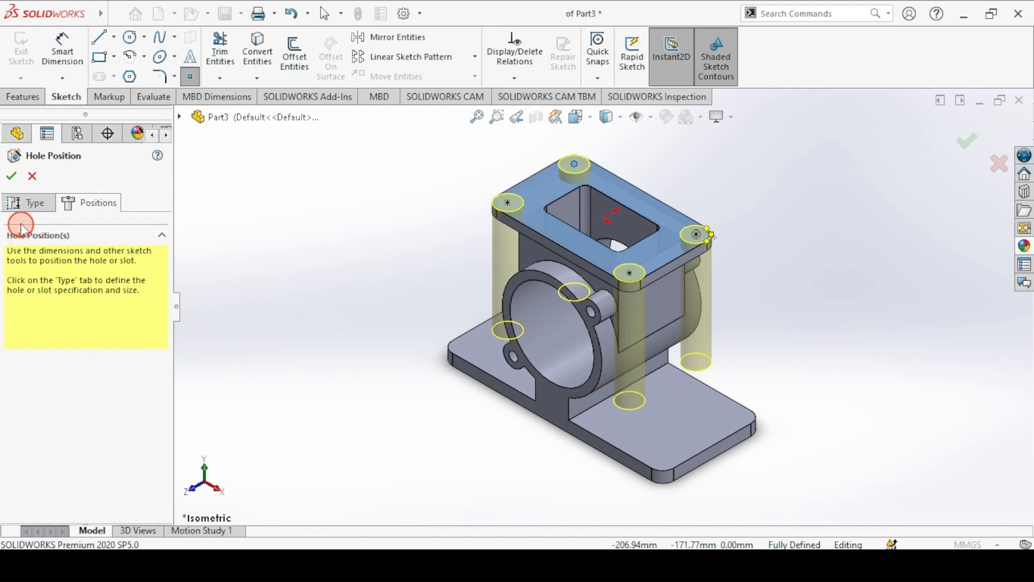
# Step: Set the four top-flange holes to 8 mm diameter with the Up To Next end condition and create them
pyautogui.click(28, 207)
pyautogui.moveTo(167, 276); pyautogui.dragTo(249, 395)
pyautogui.click(38, 315)
pyautogui.click(33, 312)
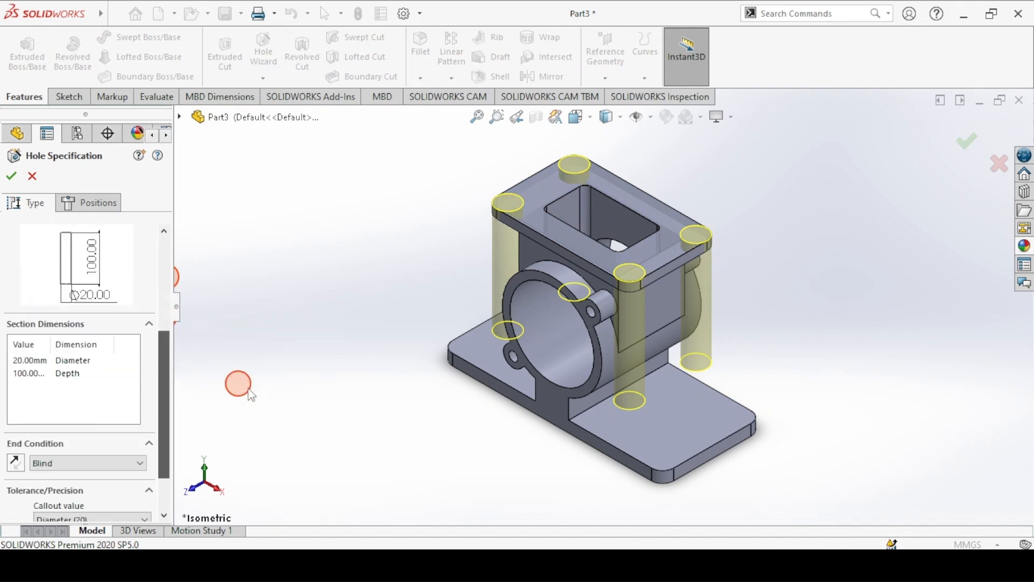
pyautogui.click(33, 361)
pyautogui.write('8')
pyautogui.press('Return')
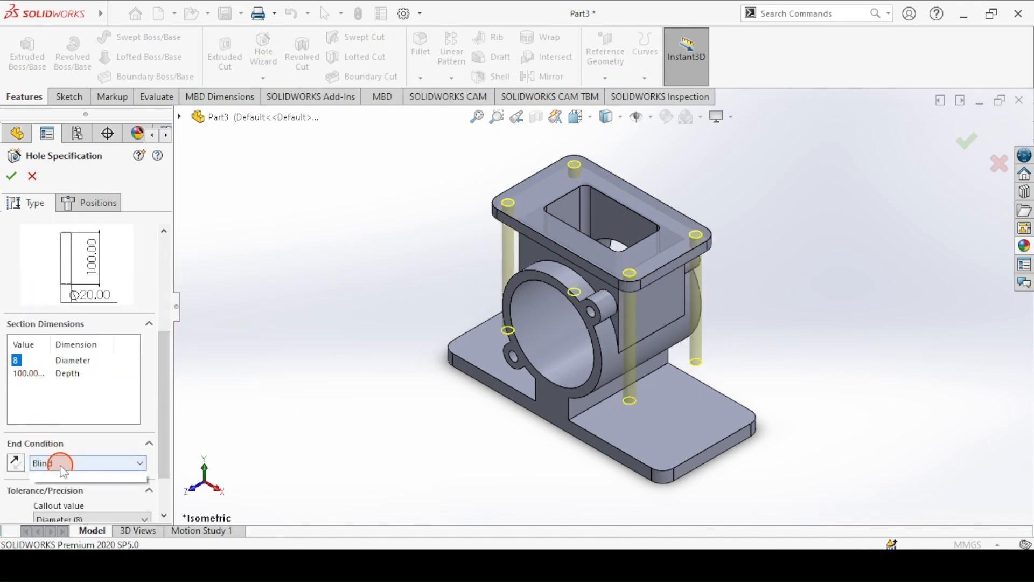
pyautogui.click(56, 463)
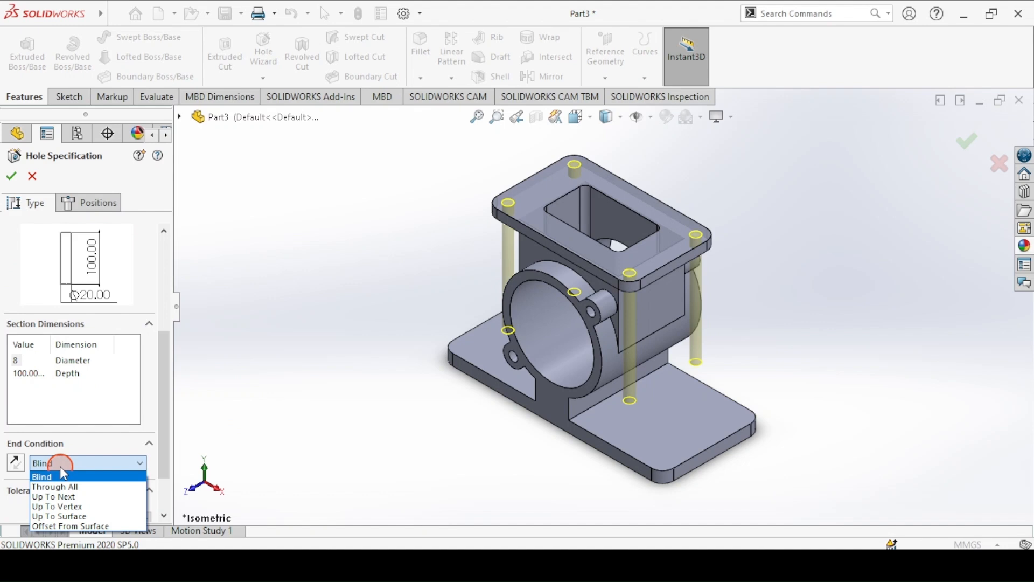
pyautogui.click(54, 497)
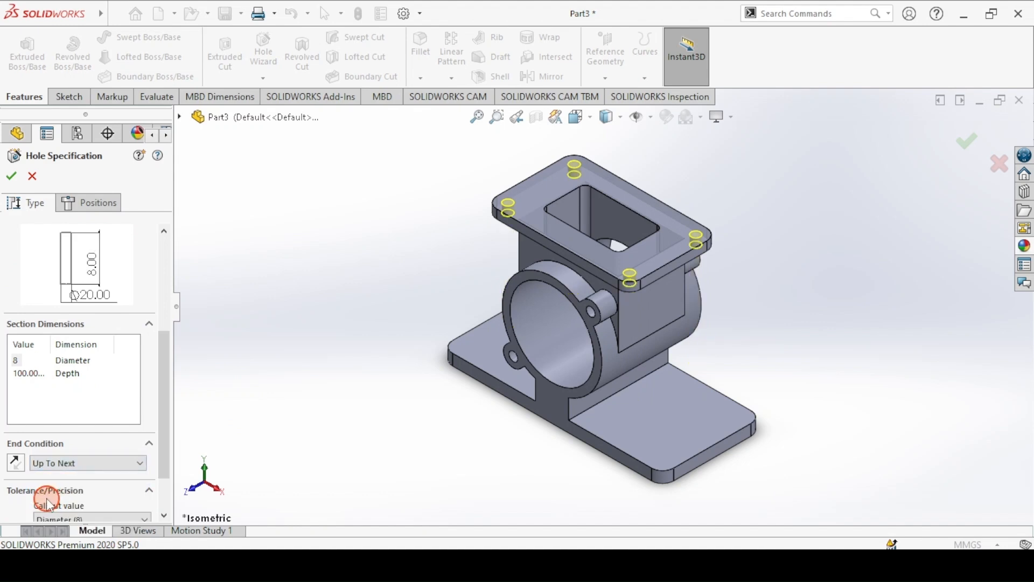
pyautogui.click(13, 178)
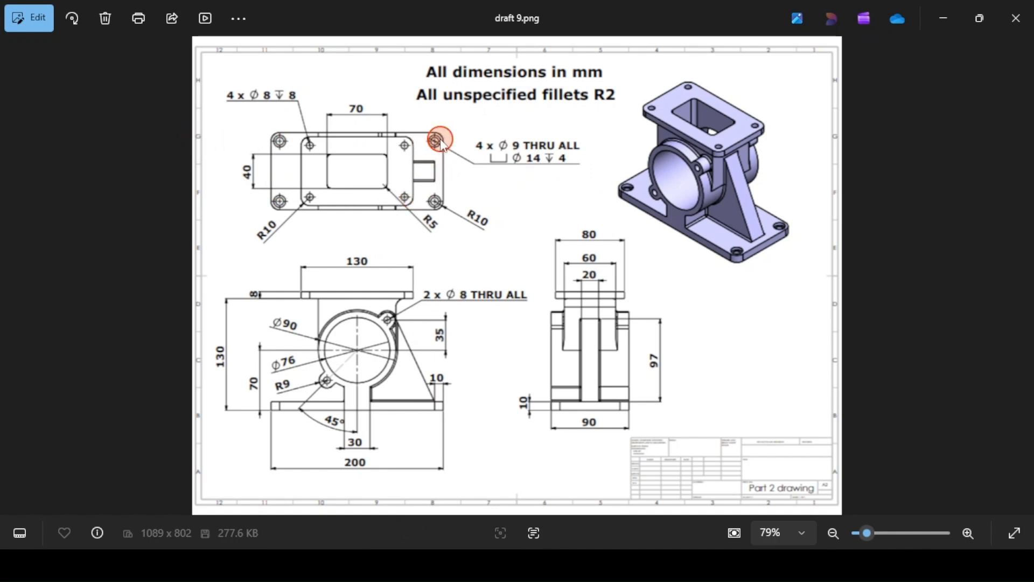
# Step: Start another Hole Wizard feature and place four hole positions on the base plate's upper faces, at the centres of its rounded corners
pyautogui.click(379, 558)
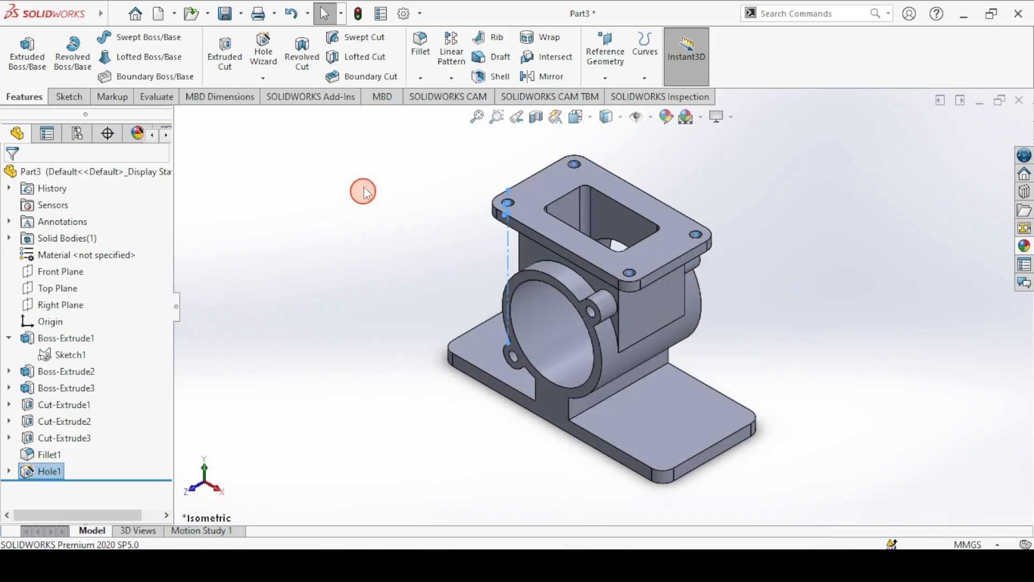
pyautogui.click(271, 65)
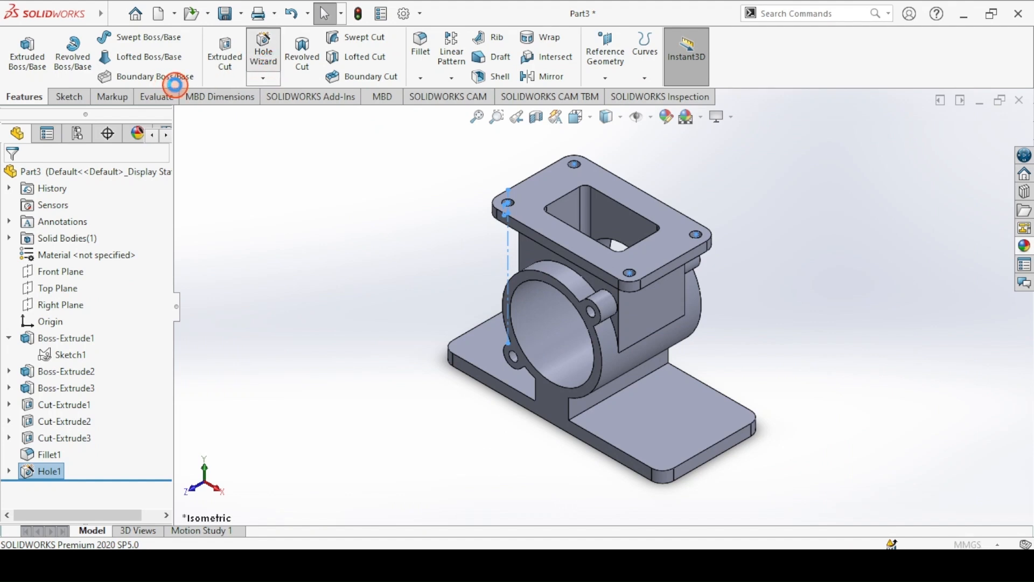
pyautogui.click(101, 207)
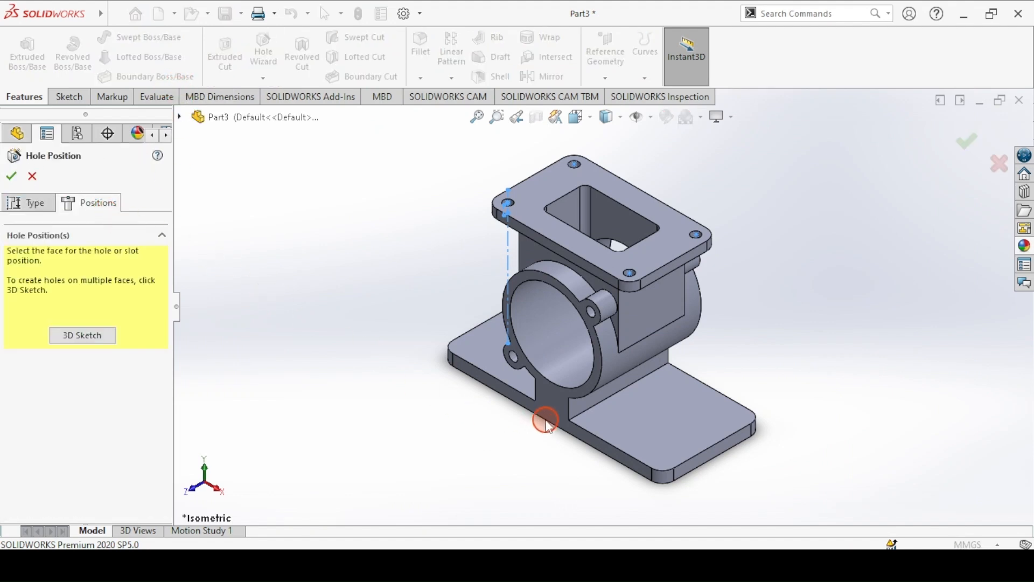
pyautogui.click(636, 422)
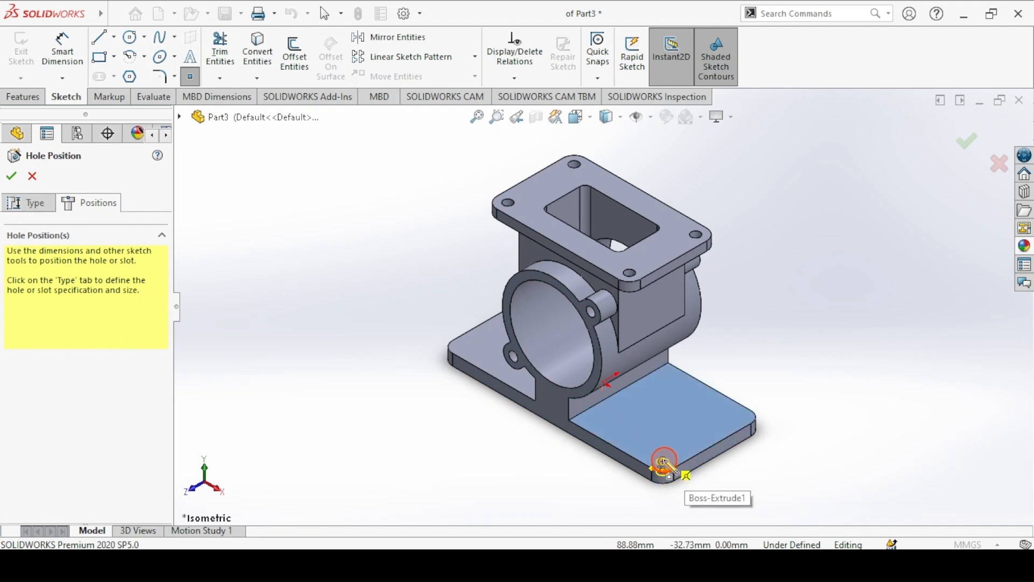
pyautogui.click(664, 467)
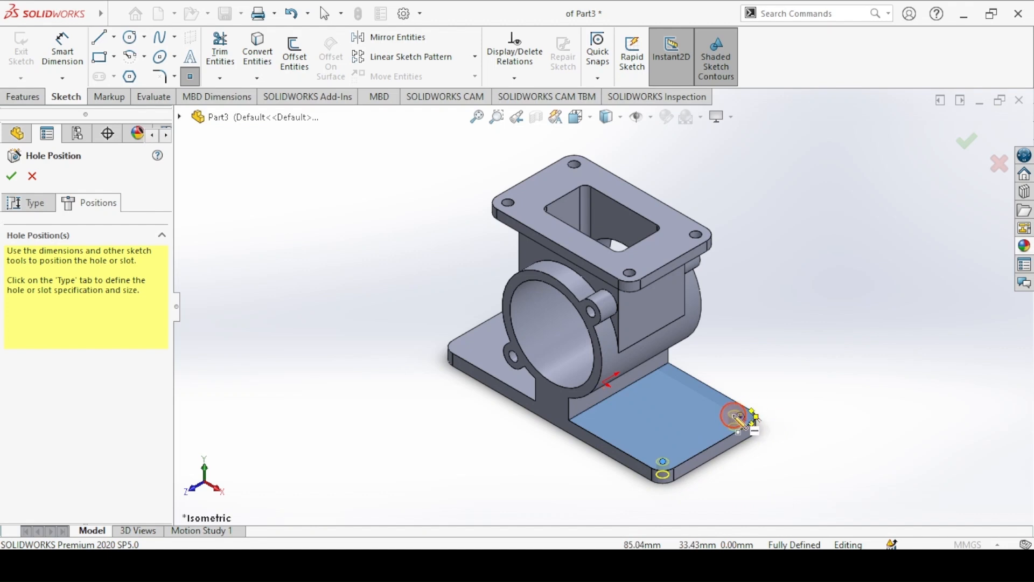
pyautogui.click(741, 417)
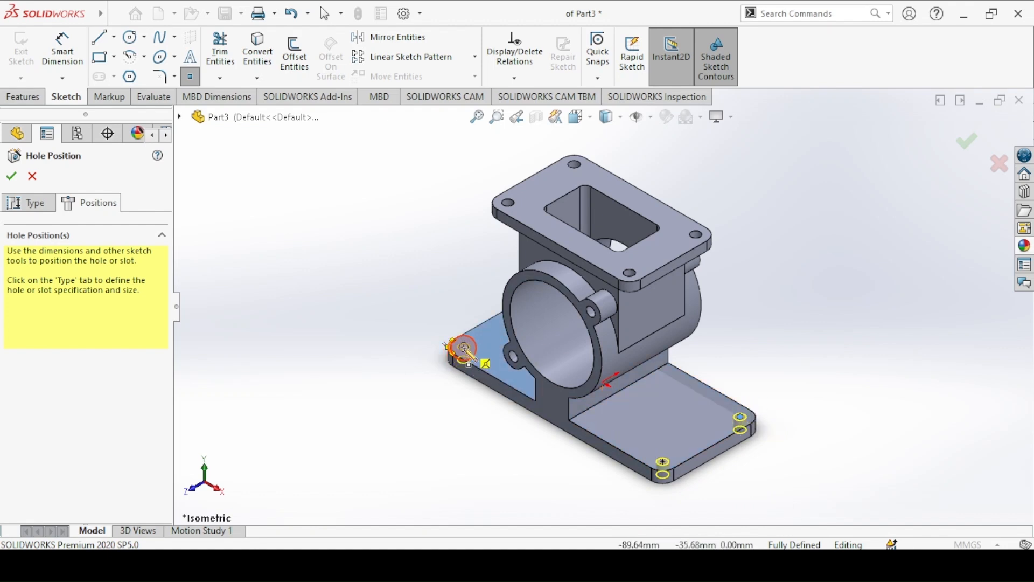
pyautogui.click(464, 347)
pyautogui.moveTo(512, 338); pyautogui.dragTo(548, 421, button='middle')
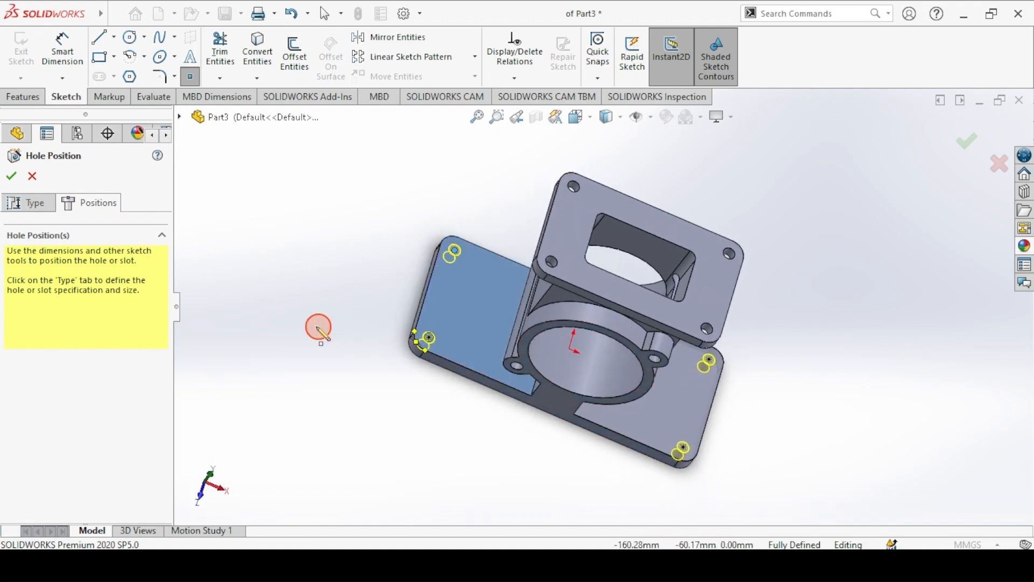
# Step: Make the base holes counterbored, with a 14 mm counterbore diameter and 4 mm counterbore depth taken from the reference drawing
pyautogui.click(30, 203)
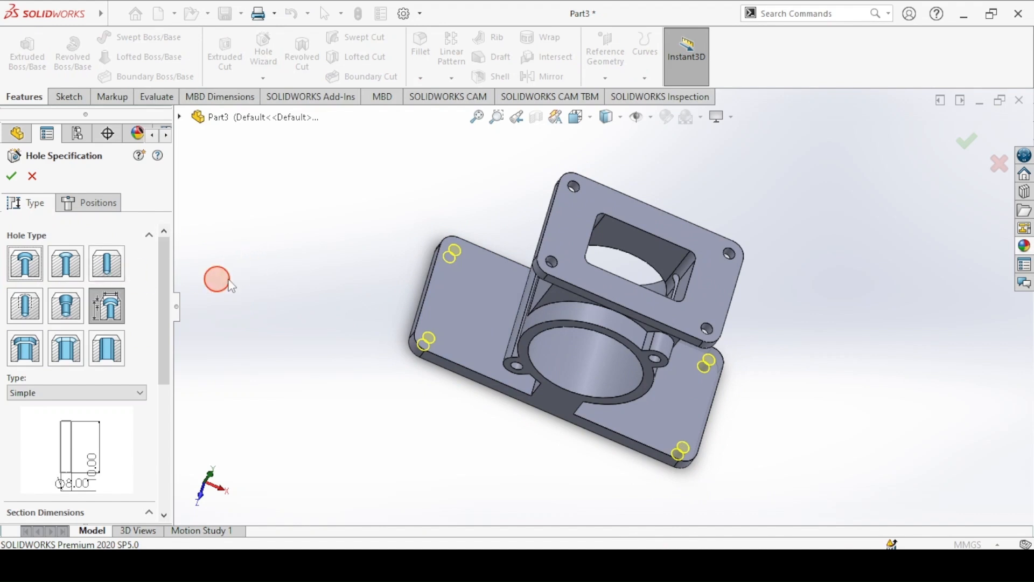
pyautogui.hotkey('ctrl', '7')
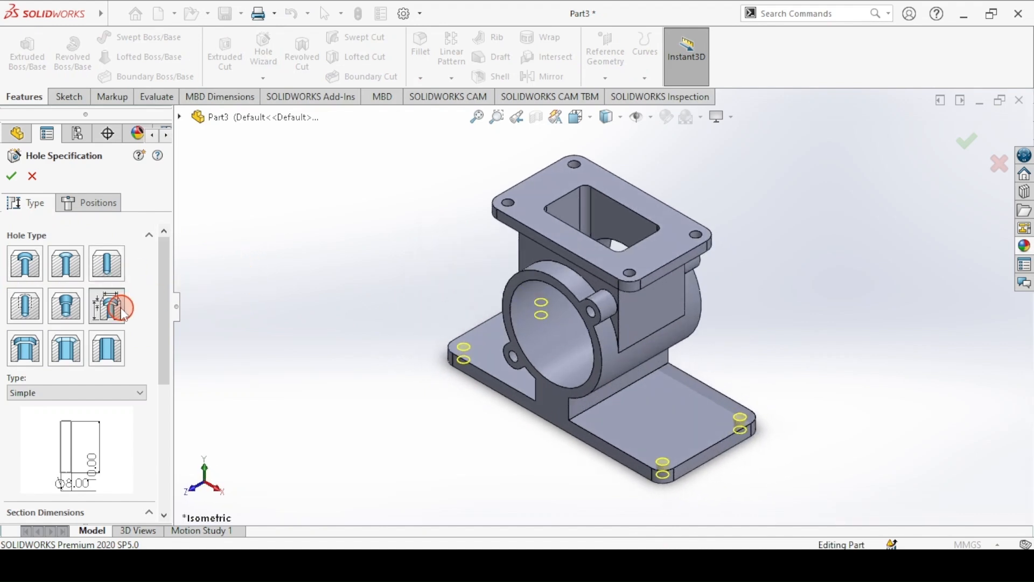
pyautogui.click(25, 393)
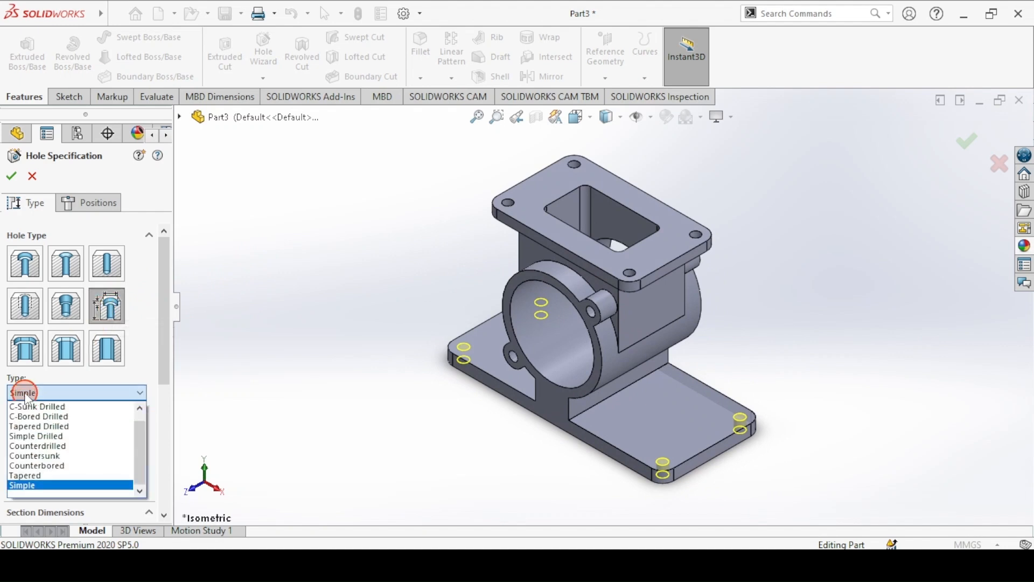
pyautogui.click(33, 466)
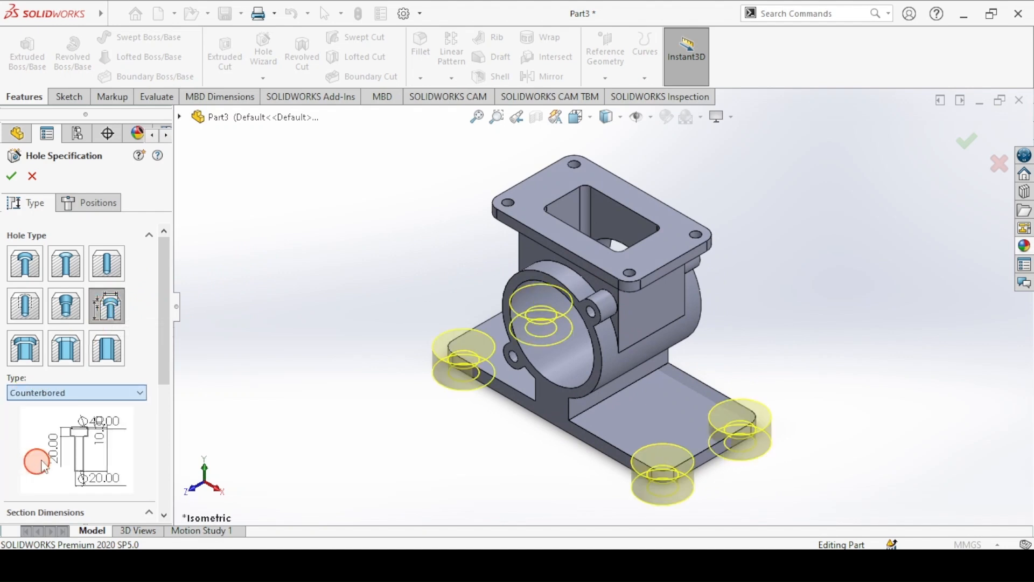
pyautogui.moveTo(163, 327); pyautogui.dragTo(247, 493)
pyautogui.click(452, 566)
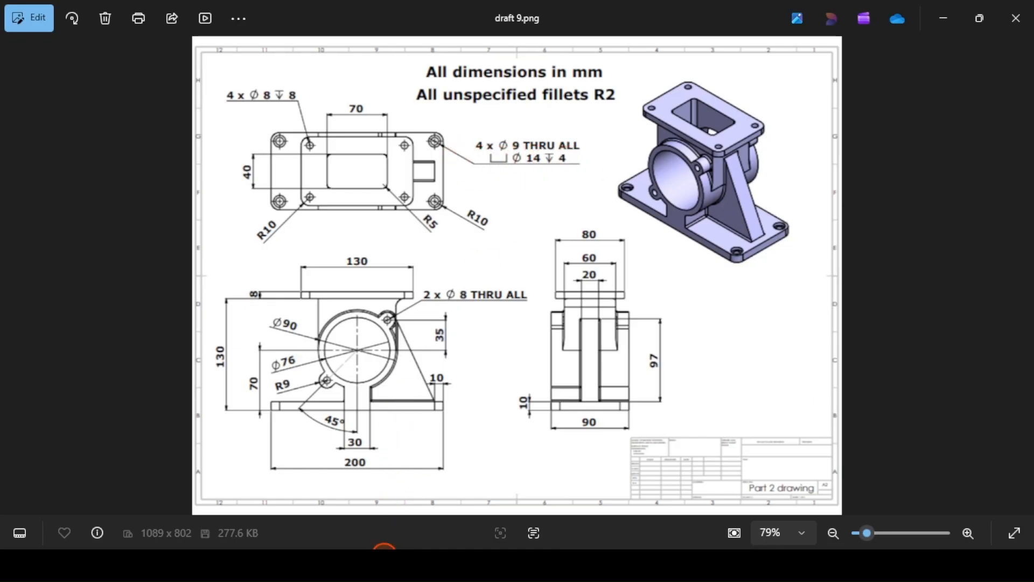
pyautogui.click(377, 563)
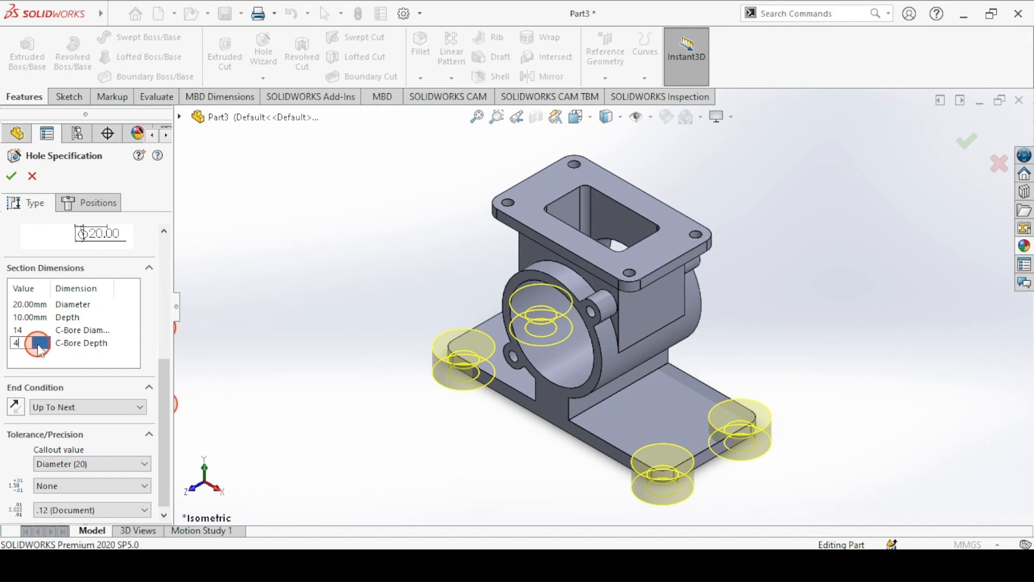
pyautogui.press('Return')
# Step: Set the base holes' diameter to 9 mm with the Through All end condition and create them
pyautogui.click(385, 563)
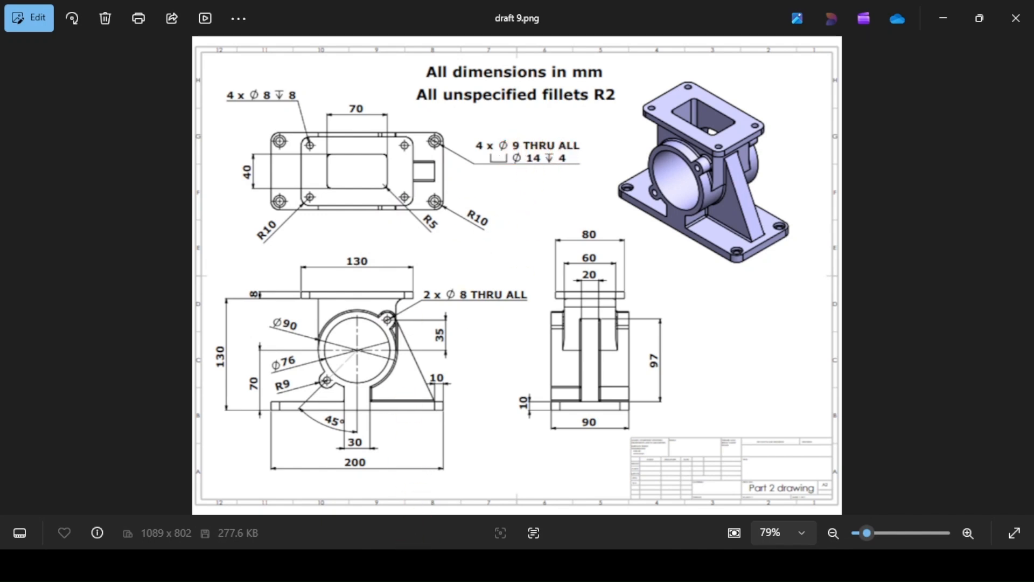
pyautogui.click(385, 562)
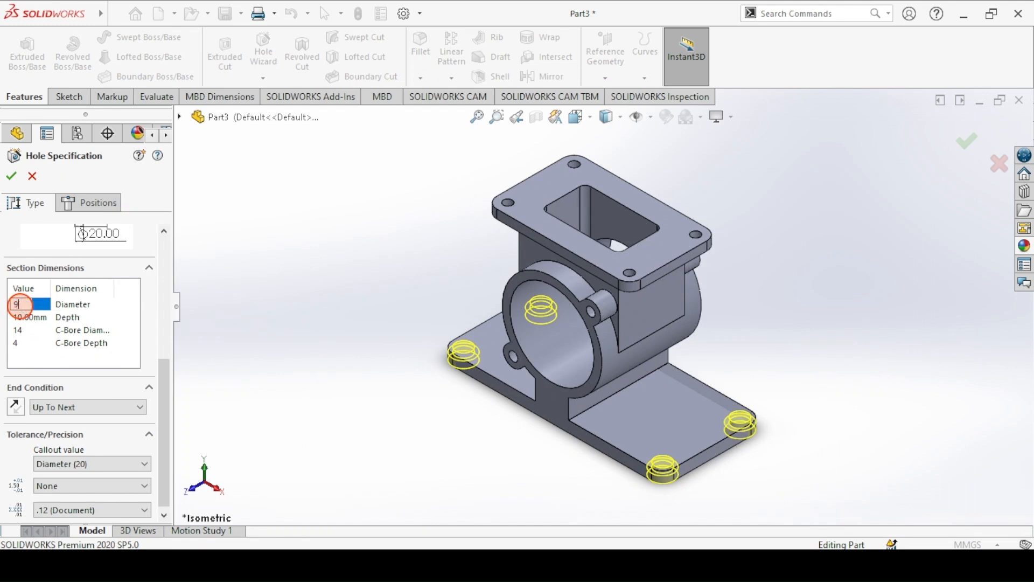
pyautogui.press('Return')
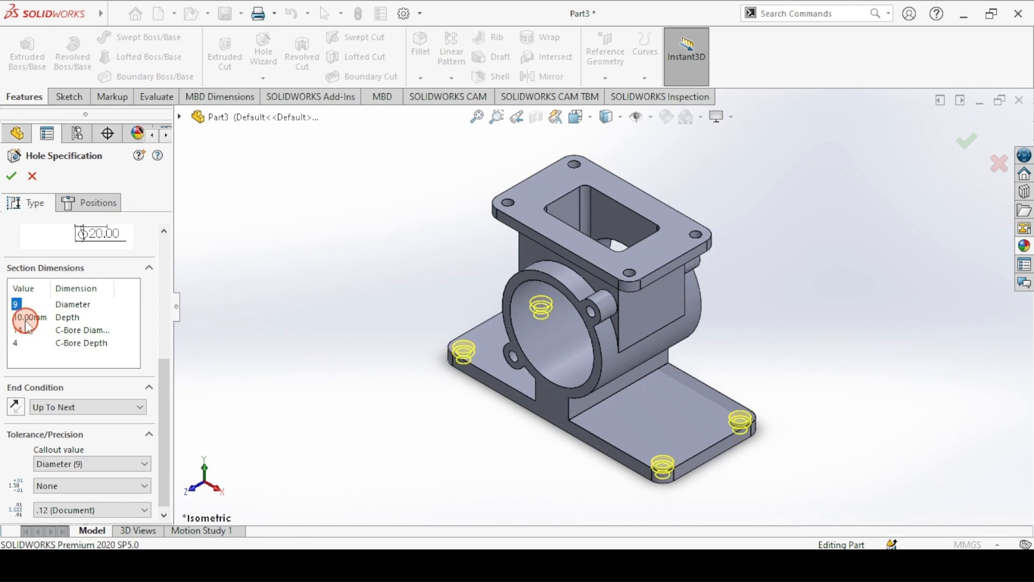
pyautogui.click(49, 406)
pyautogui.click(52, 431)
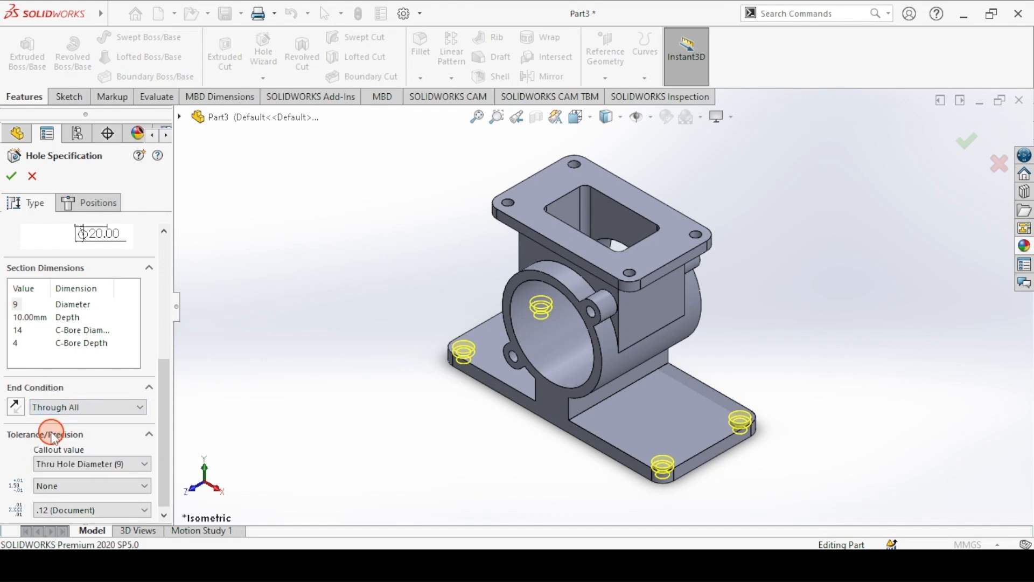
pyautogui.click(63, 467)
pyautogui.click(11, 175)
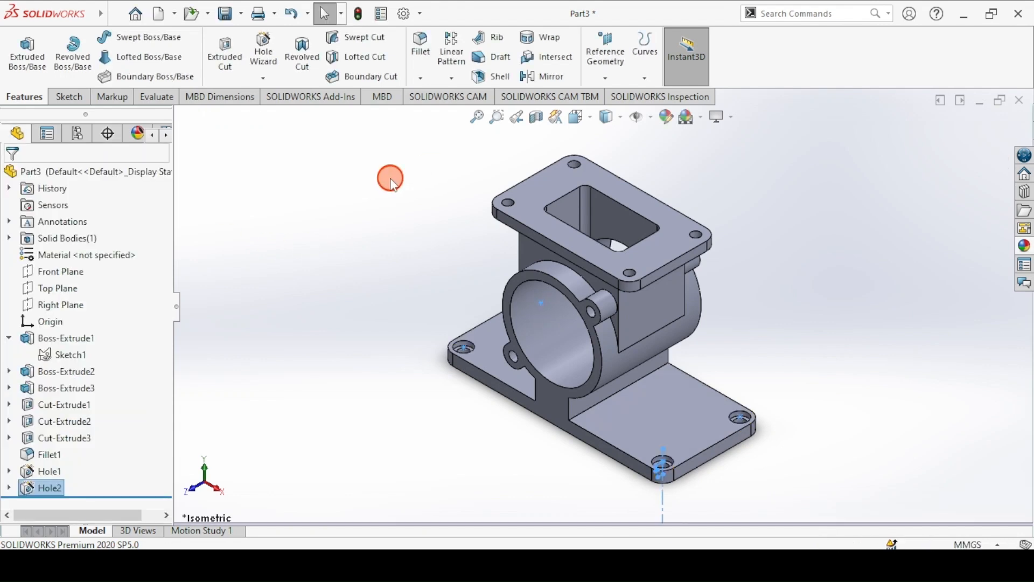
pyautogui.click(386, 229)
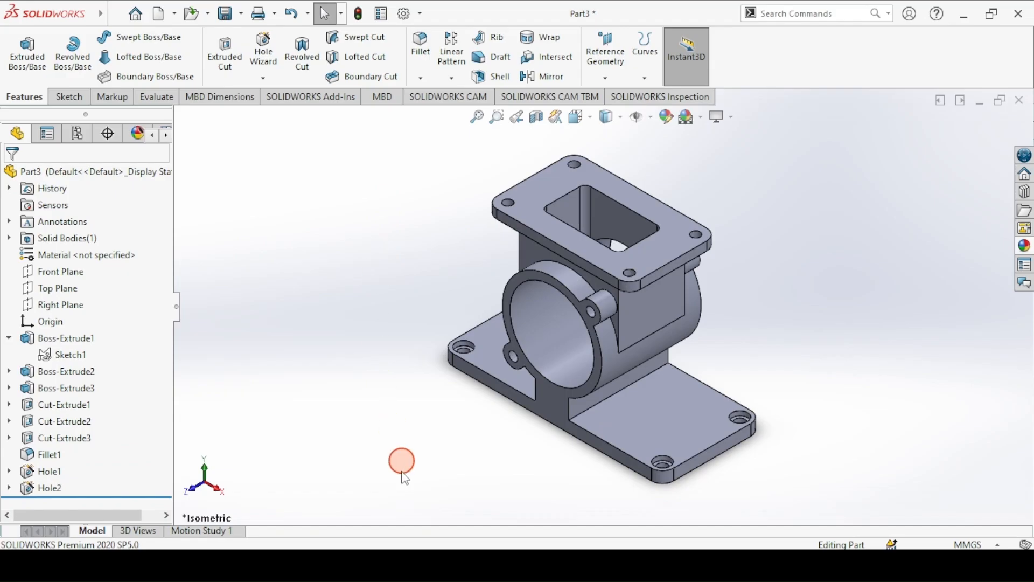
# Step: Consult the reference drawing for the rib and start a Rib sketch on the Front Plane
pyautogui.hotkey('alt', 'Tab')
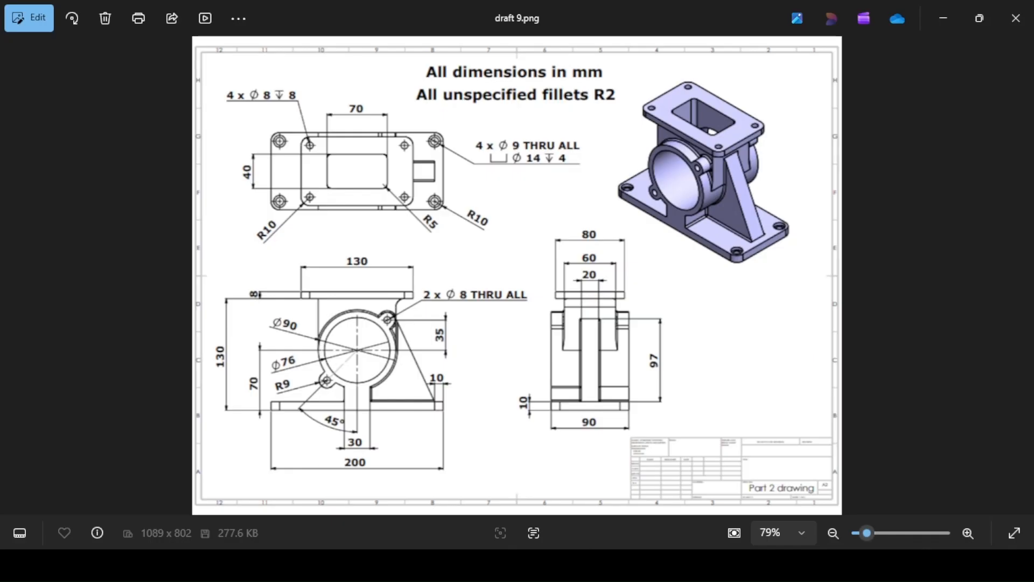
pyautogui.click(511, 340)
pyautogui.hotkey('alt', 'Tab')
pyautogui.click(488, 44)
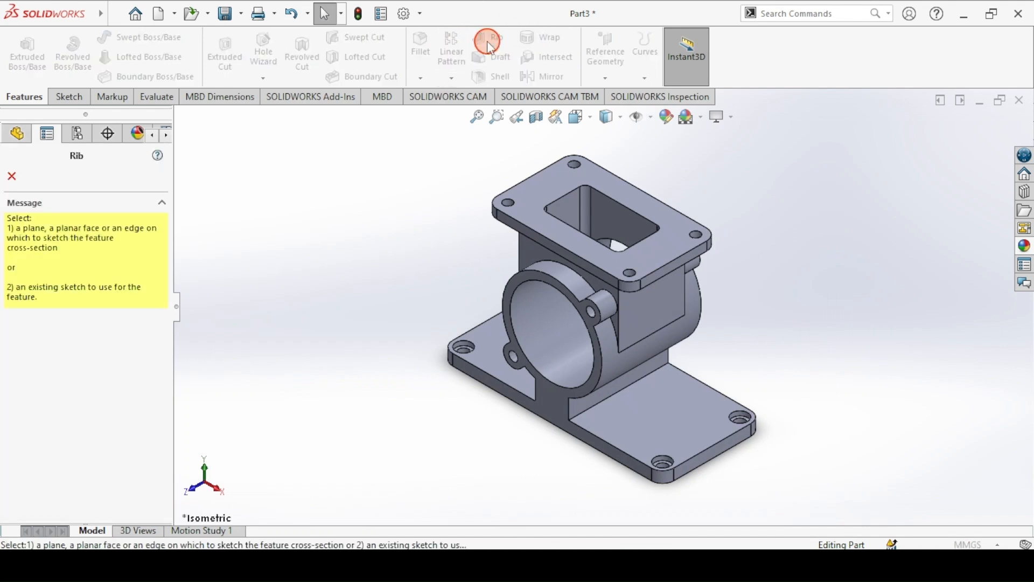
pyautogui.click(179, 116)
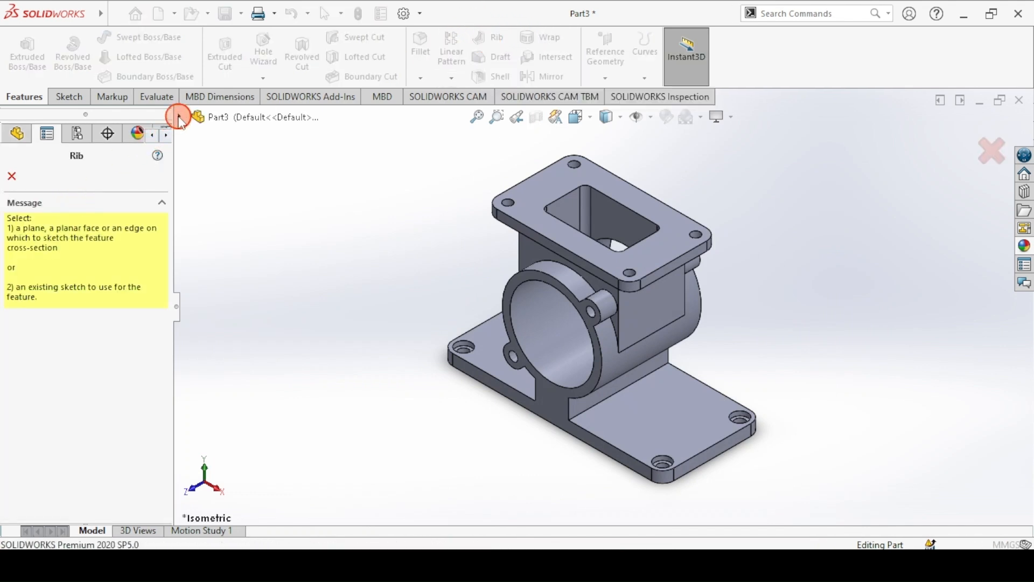
pyautogui.click(229, 251)
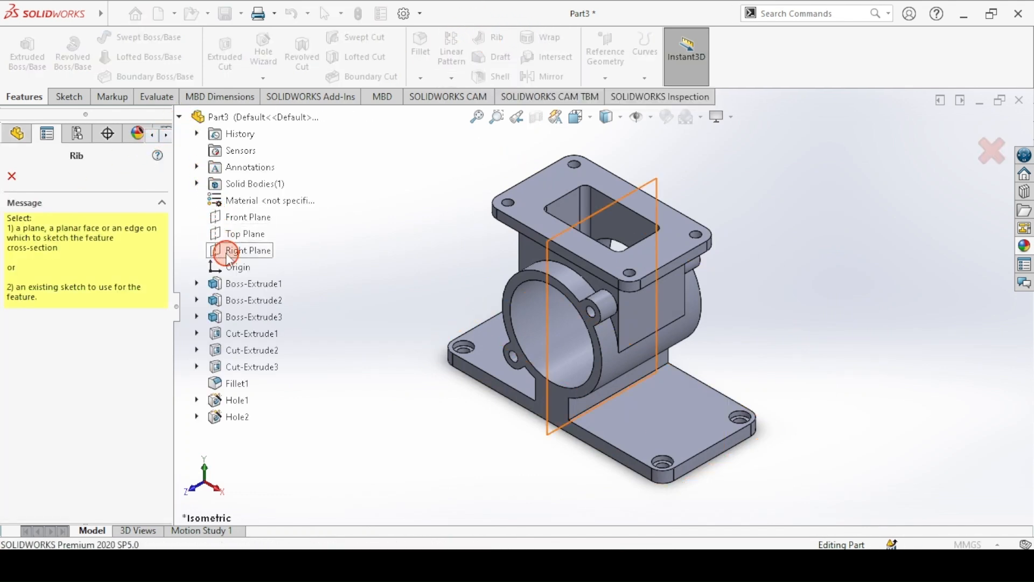
pyautogui.click(232, 217)
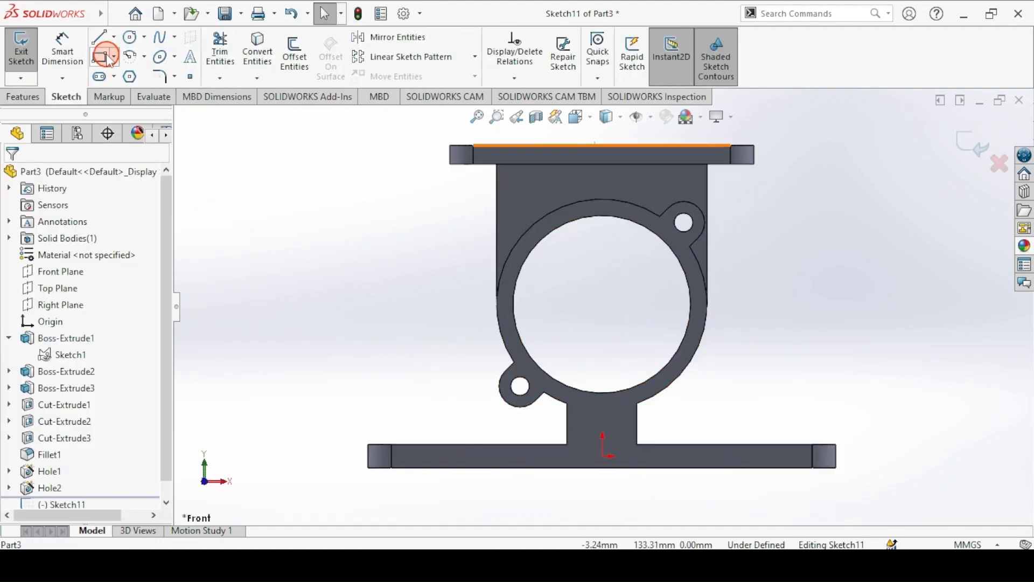
# Step: Sketch a slanted line from the body's right vertical edge, about 111 mm up, to the base plate's top, about 14.5 mm from its end
pyautogui.click(102, 38)
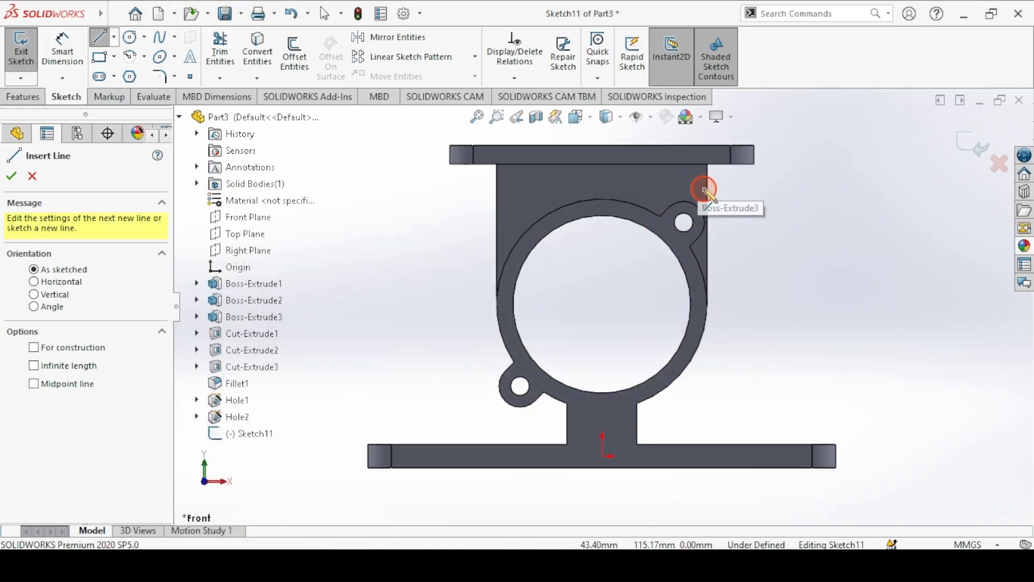
pyautogui.click(707, 199)
pyautogui.click(802, 445)
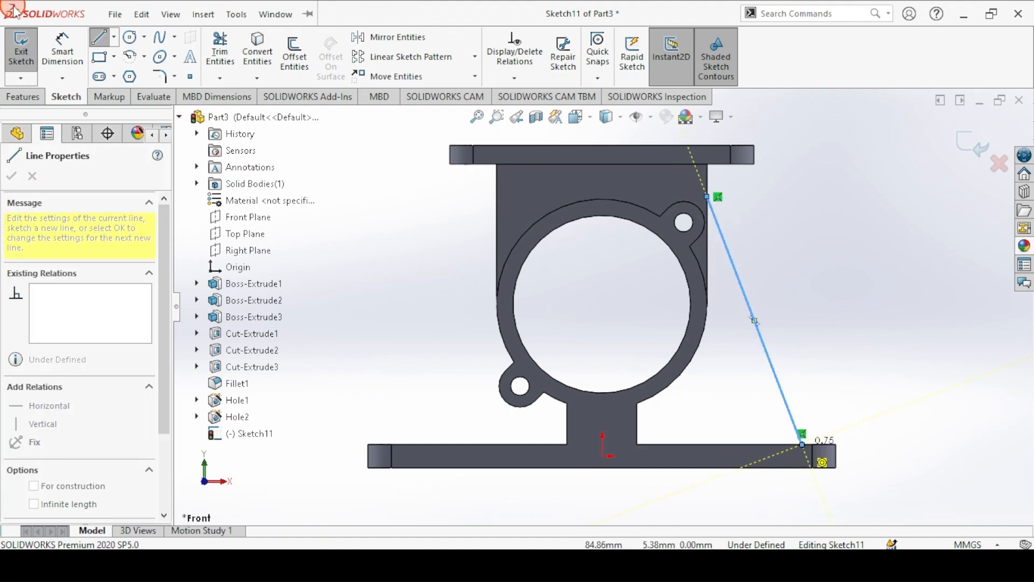
# Step: Dimension the slanted line's lower endpoint 10 mm horizontally from the base plate's right end
pyautogui.click(62, 49)
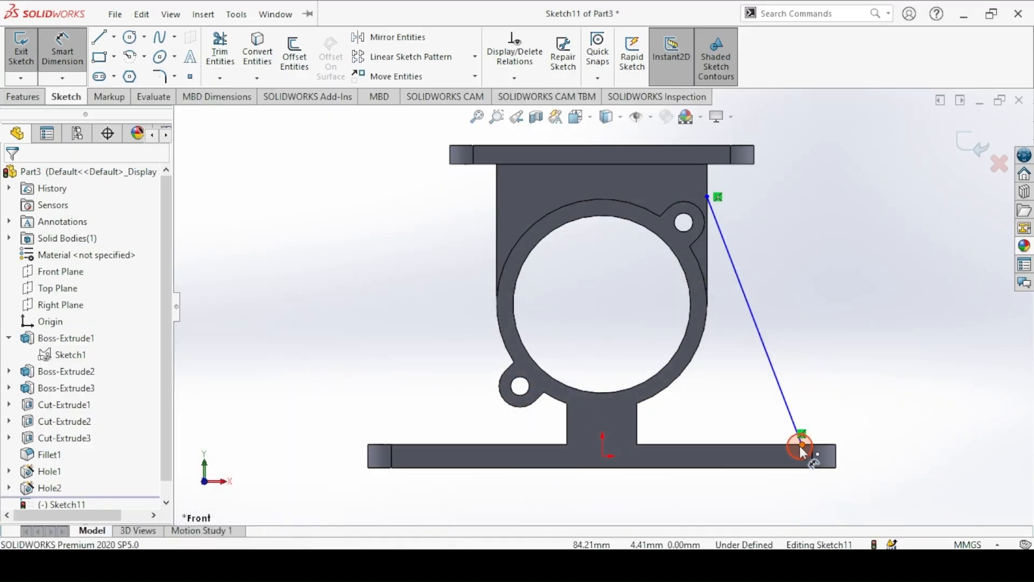
pyautogui.click(801, 444)
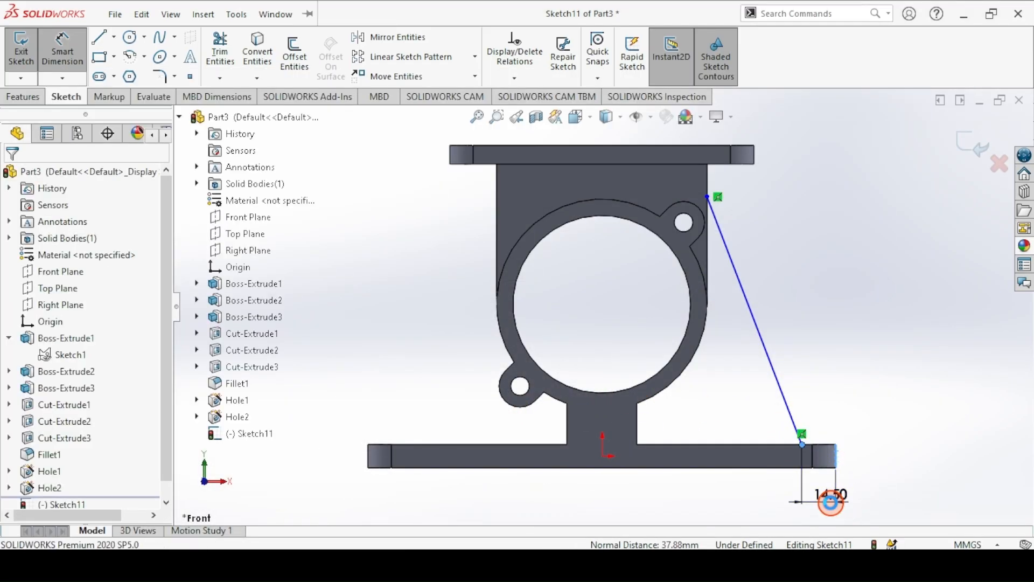
pyautogui.click(832, 499)
pyautogui.click(771, 479)
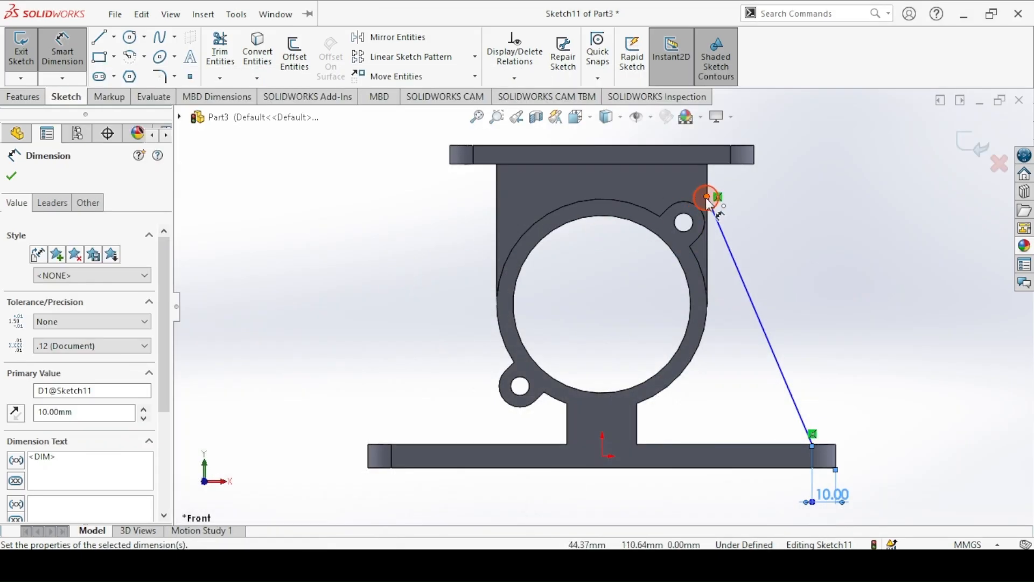
# Step: Dimension the slanted line's vertical height as 97 mm and finish the rib sketch
pyautogui.click(707, 198)
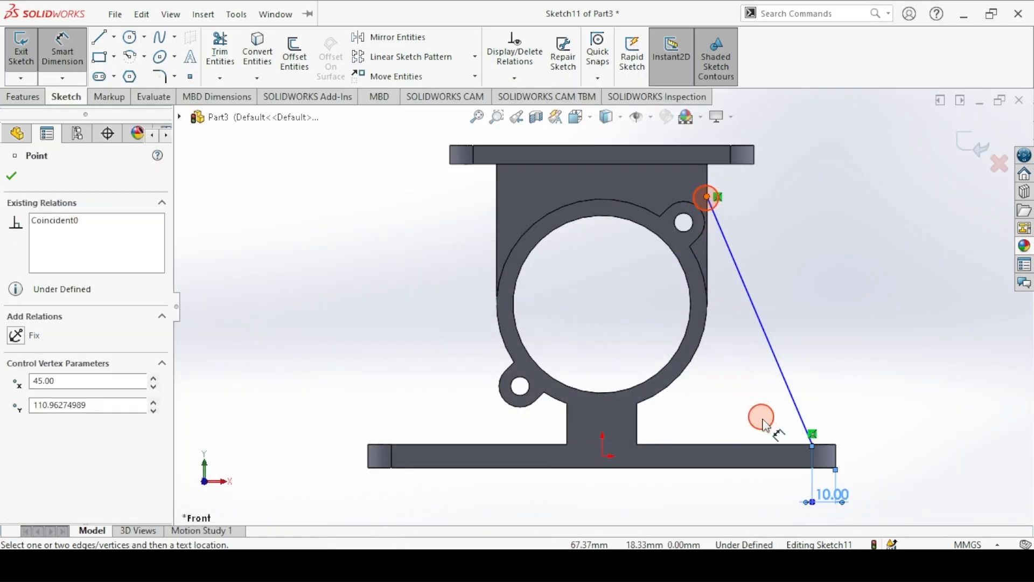
pyautogui.click(813, 444)
pyautogui.click(962, 412)
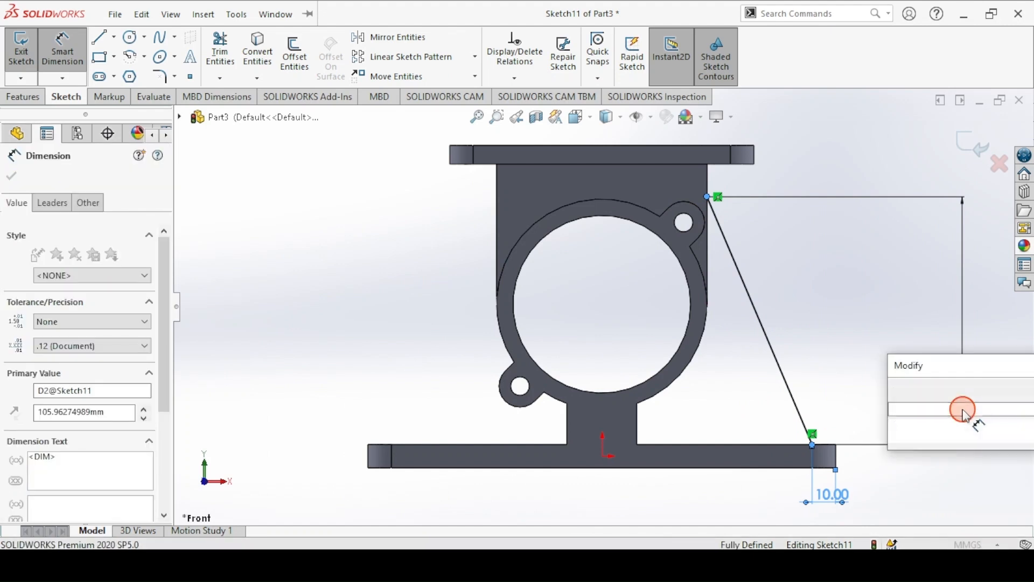
pyautogui.write('97')
pyautogui.press('Return')
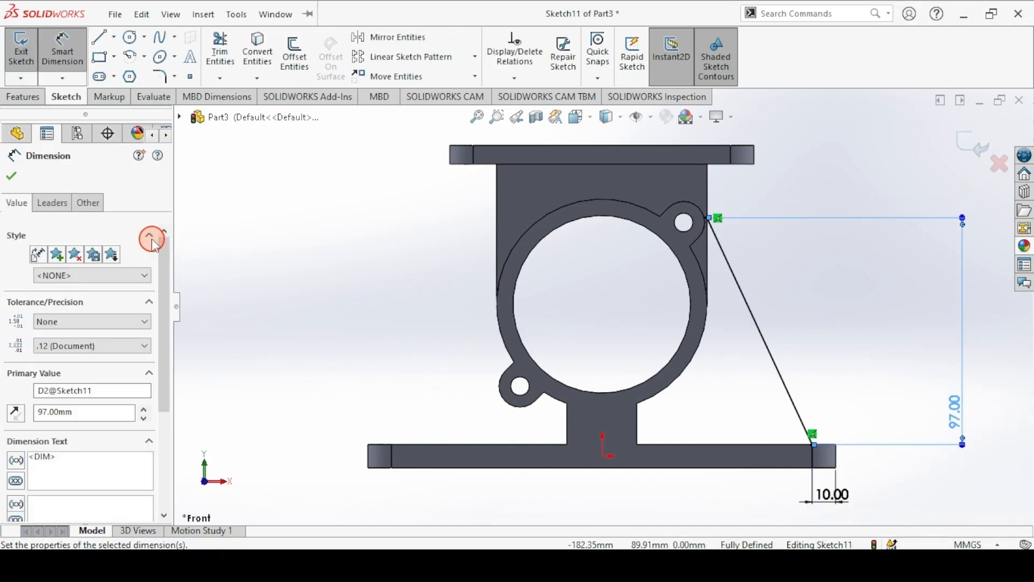
pyautogui.click(11, 176)
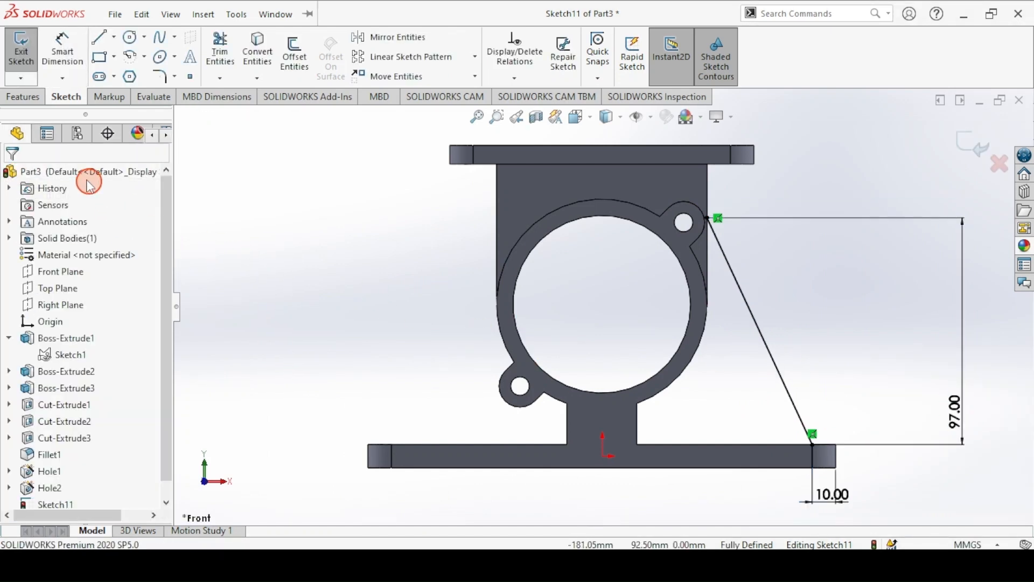
pyautogui.click(28, 67)
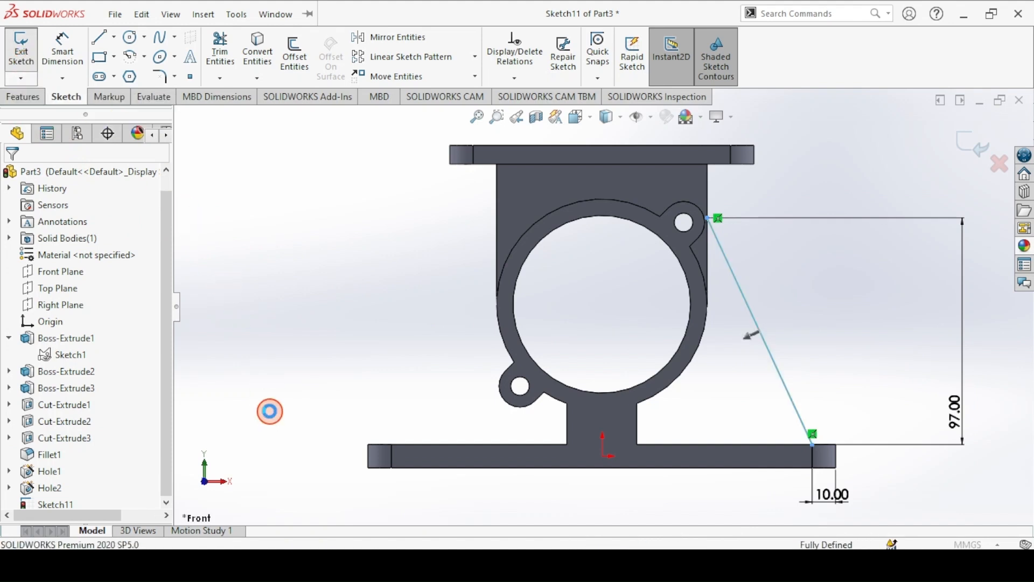
# Step: Create the rib from the slanted line with a 20 mm thickness applied equally on both sides
pyautogui.hotkey('ctrl', '7')
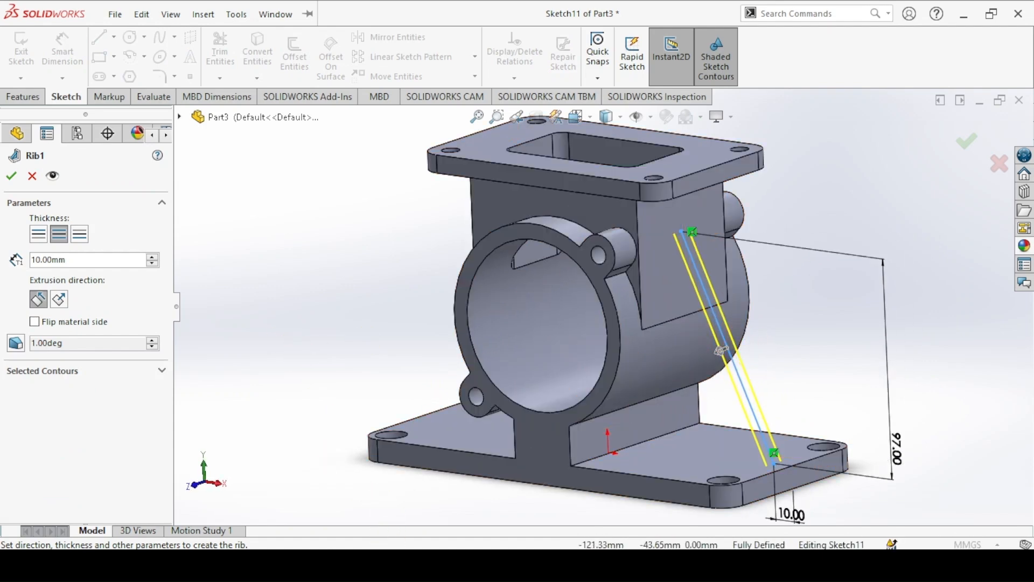
pyautogui.click(412, 564)
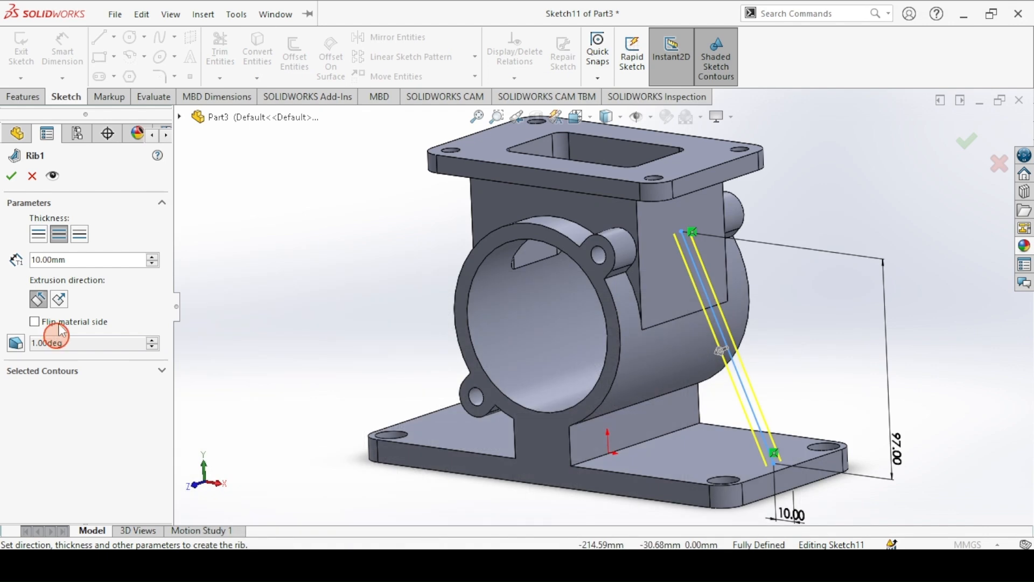
pyautogui.click(48, 259)
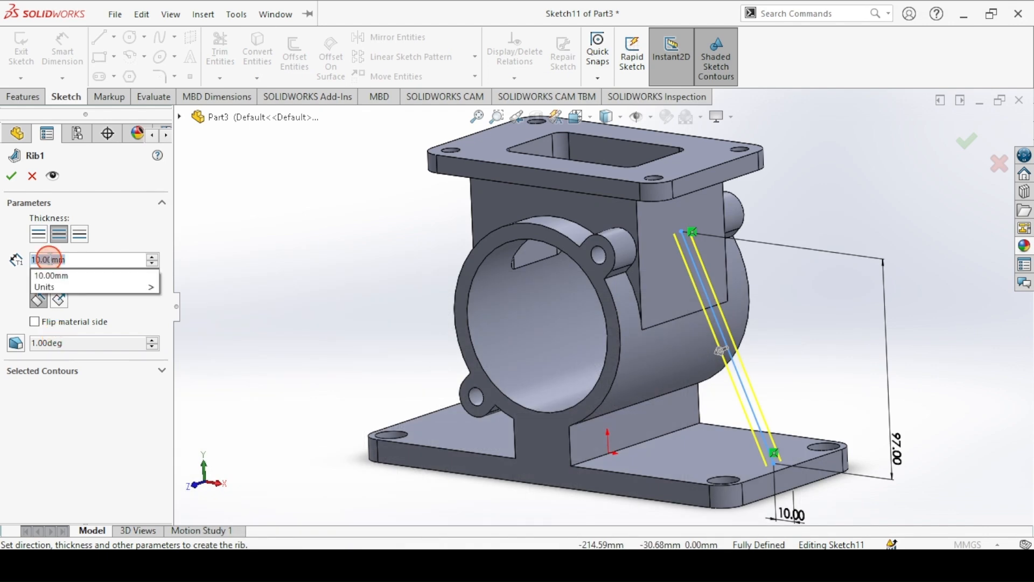
pyautogui.write('20')
pyautogui.press('Return')
pyautogui.click(56, 235)
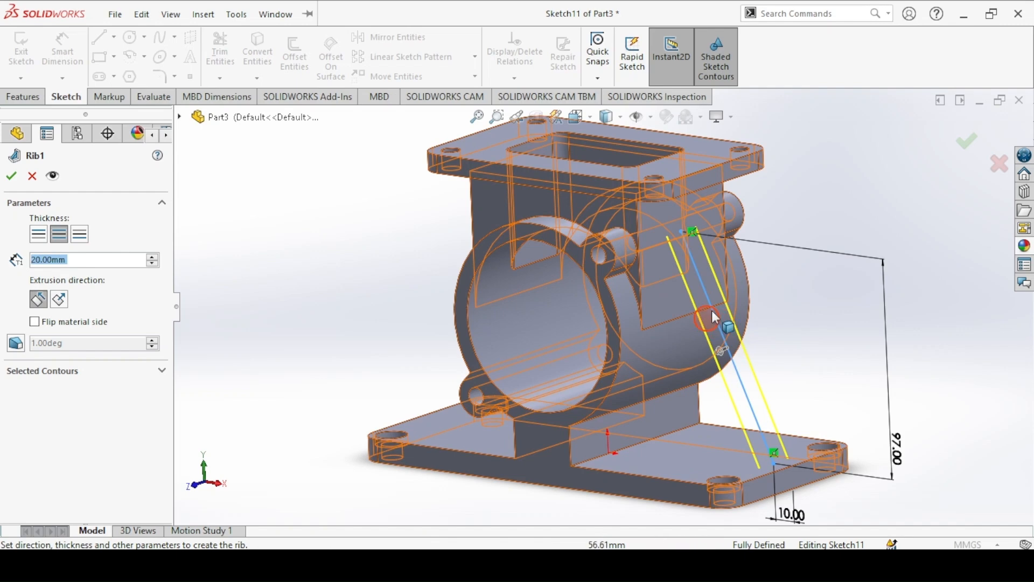
pyautogui.click(11, 176)
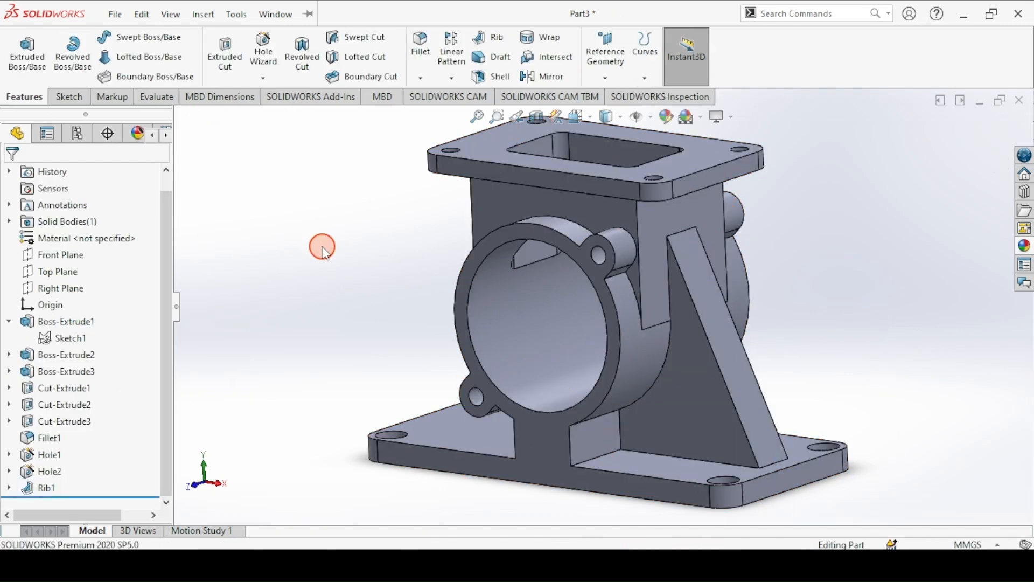
# Step: Consult the reference drawing for the unspecified fillets and start a constant-size Fillet with a 2 mm radius
pyautogui.hotkey('ctrl', '7')
pyautogui.click(383, 556)
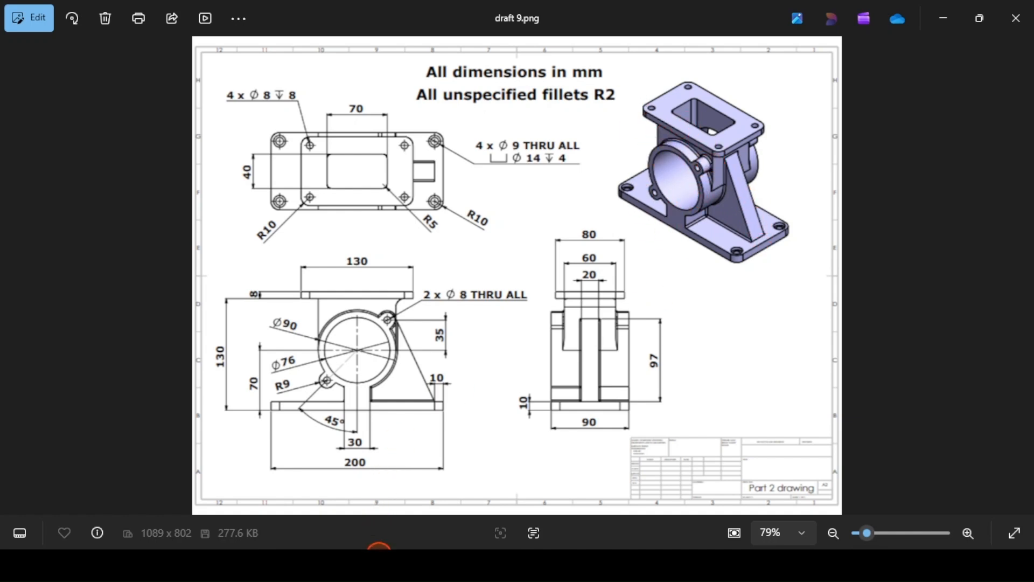
pyautogui.click(380, 559)
pyautogui.click(422, 52)
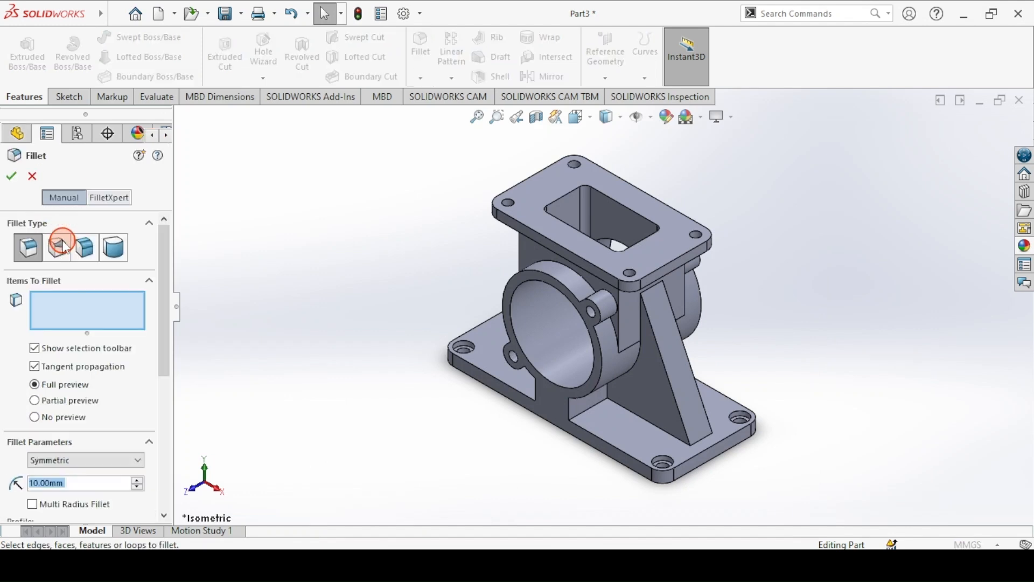
pyautogui.write('2')
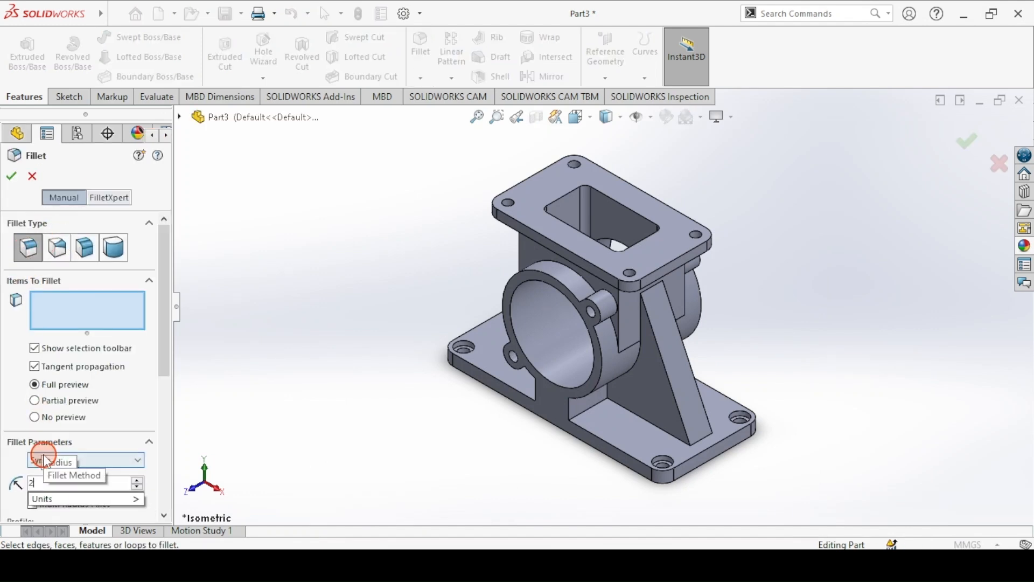
# Step: Select the edges on both sides of the rib where it meets the base plate, pedestal, cylinder and upper body for the fillet
pyautogui.click(616, 409)
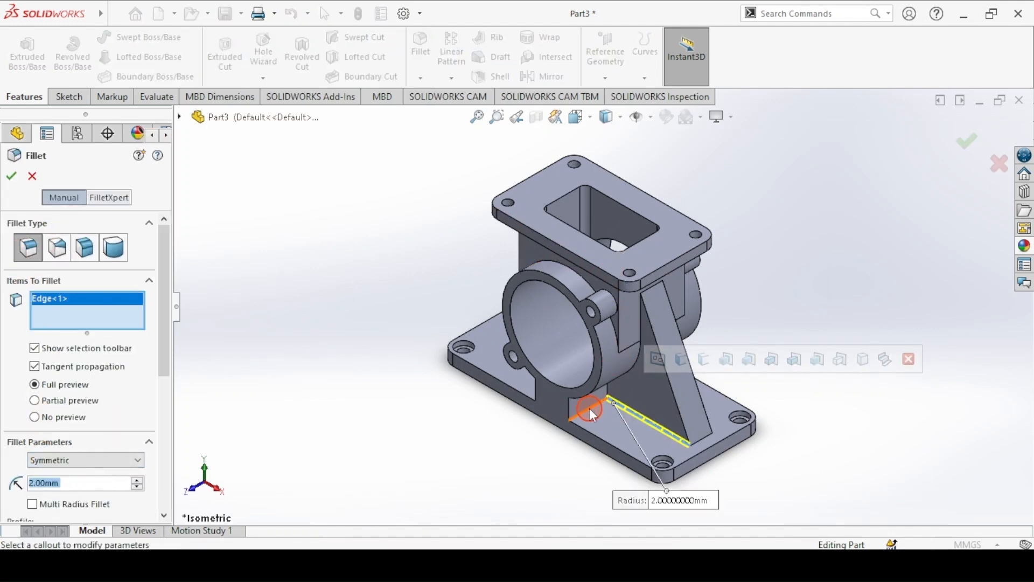
pyautogui.click(589, 408)
pyautogui.click(613, 393)
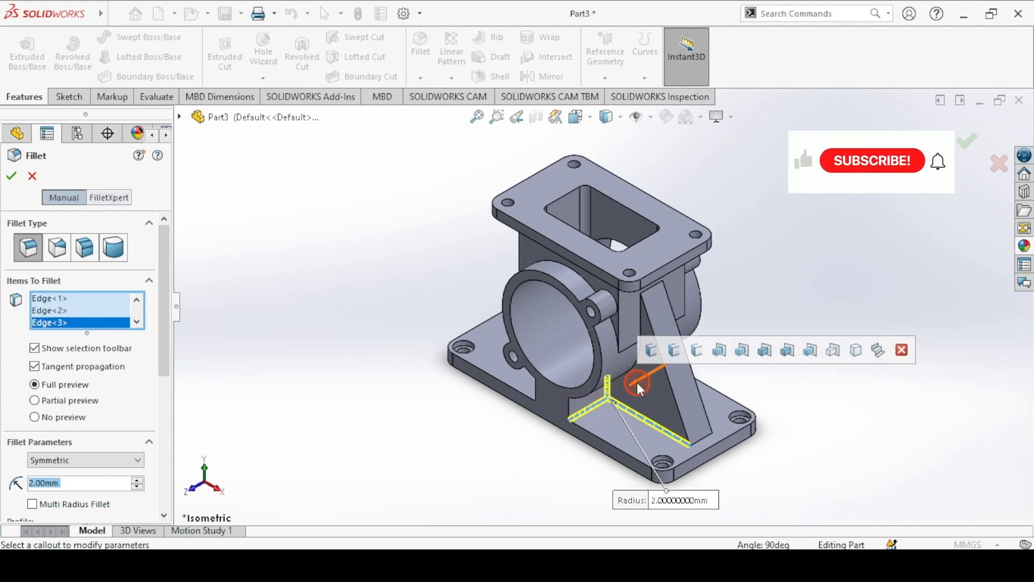
pyautogui.click(631, 374)
pyautogui.moveTo(644, 381); pyautogui.dragTo(649, 402, button='middle')
pyautogui.click(672, 377)
pyautogui.click(672, 377)
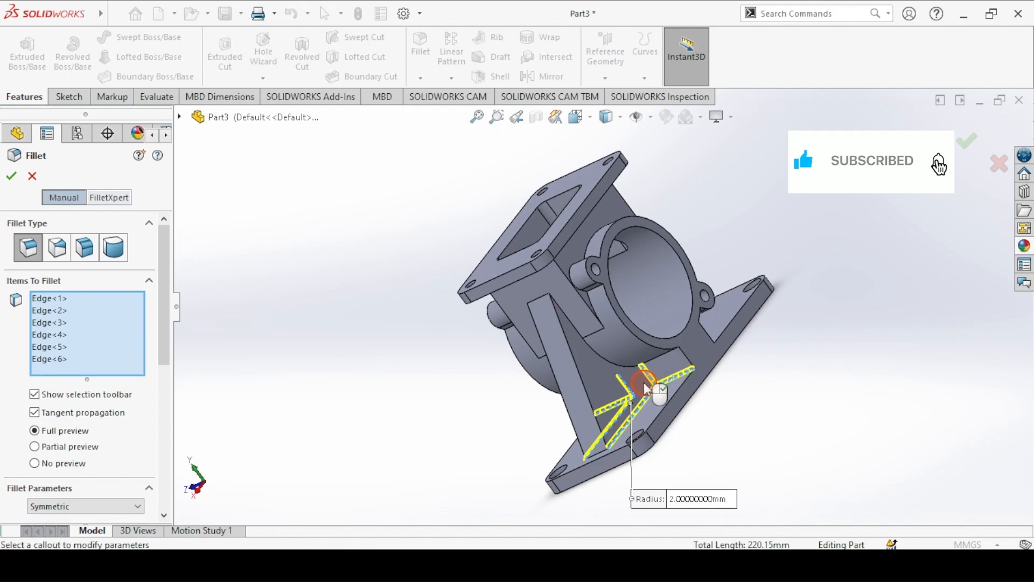
pyautogui.click(602, 348)
pyautogui.moveTo(545, 347); pyautogui.dragTo(618, 340, button='middle')
pyautogui.click(618, 341)
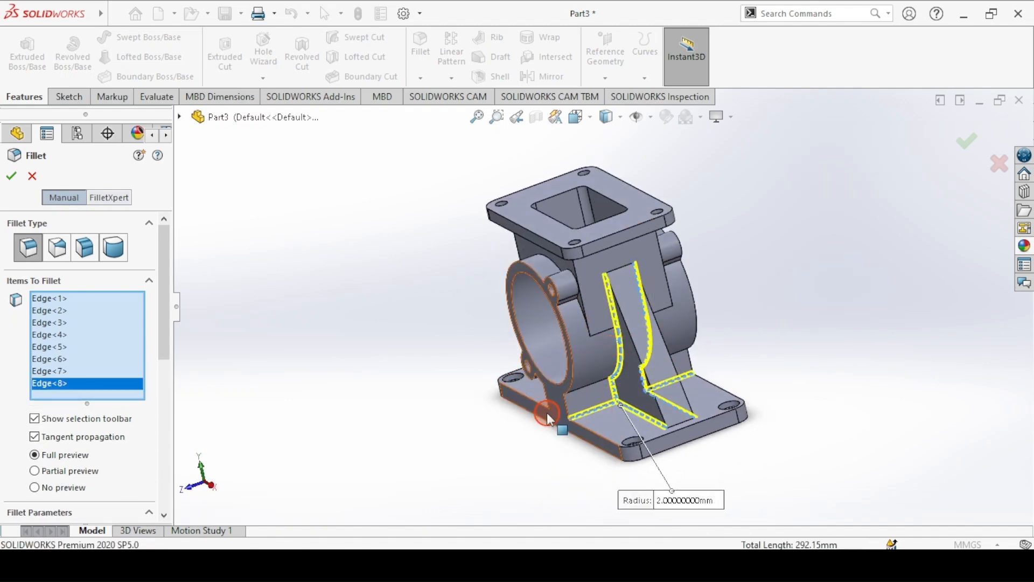
# Step: Add the remaining pedestal junction edges and the edges joining the cylinder to the upper body and lugs to the fillet selection
pyautogui.moveTo(547, 414); pyautogui.dragTo(589, 385, button='middle')
pyautogui.click(589, 385)
pyautogui.moveTo(711, 375); pyautogui.dragTo(646, 370, button='middle')
pyautogui.click(647, 370)
pyautogui.moveTo(449, 358); pyautogui.dragTo(533, 264, button='middle')
pyautogui.click(618, 422)
pyautogui.click(519, 427)
pyautogui.click(572, 228)
pyautogui.click(592, 255)
pyautogui.click(573, 227)
pyautogui.moveTo(510, 300)
pyautogui.mouseDown(button='middle')
pyautogui.moveTo(603, 344)
pyautogui.moveTo(508, 296)
pyautogui.mouseUp(button='middle')
pyautogui.click(604, 343)
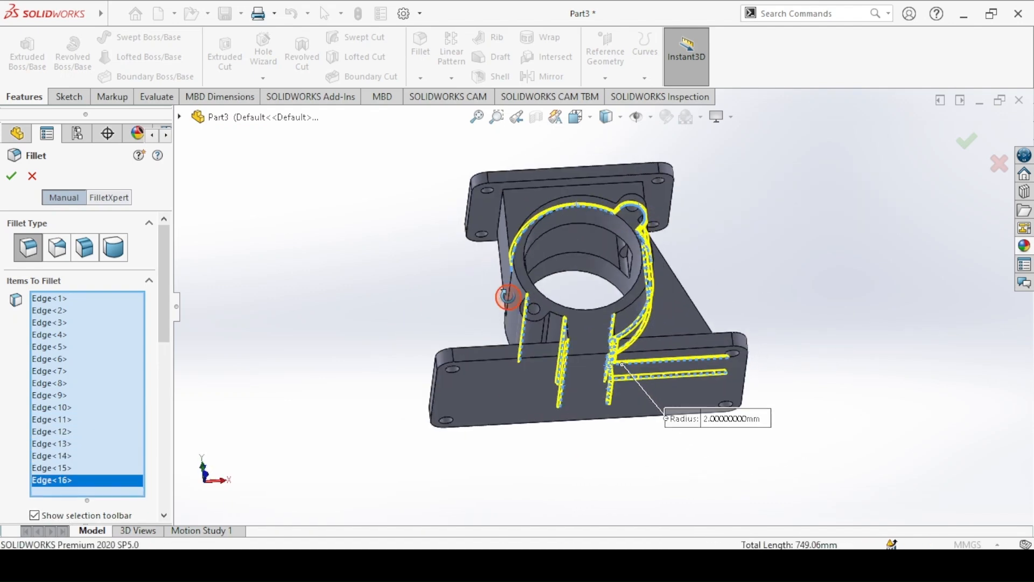
pyautogui.click(549, 319)
# Step: Add the remaining edges between the upper body, cylinder and upper lug to the selection and create the 2 mm fillet
pyautogui.hotkey('ctrl', '7')
pyautogui.moveTo(567, 380); pyautogui.dragTo(598, 304, button='middle')
pyautogui.click(593, 296)
pyautogui.click(595, 299)
pyautogui.click(617, 319)
pyautogui.click(598, 307)
pyautogui.moveTo(488, 358); pyautogui.dragTo(575, 278, button='middle')
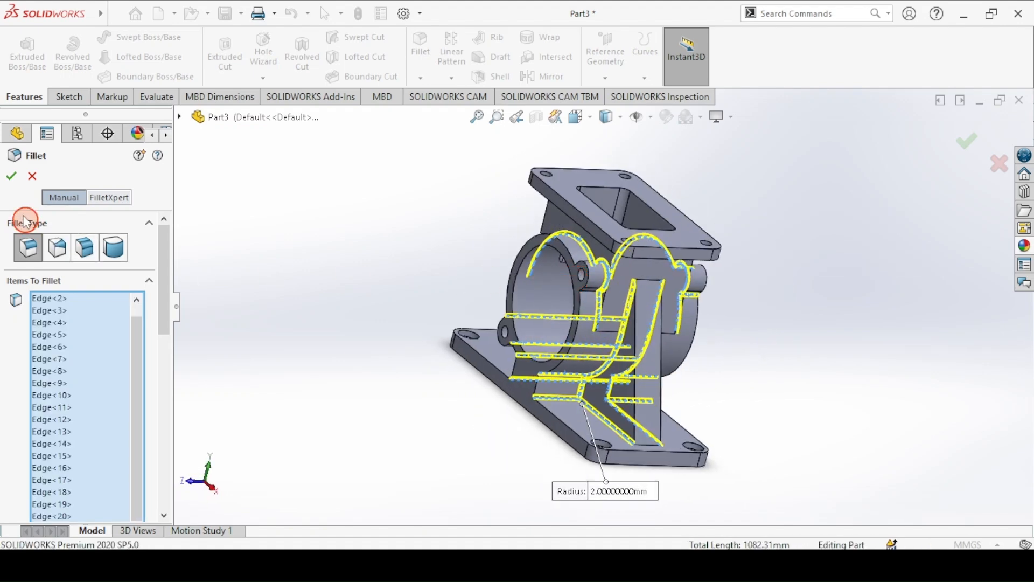
pyautogui.click(12, 176)
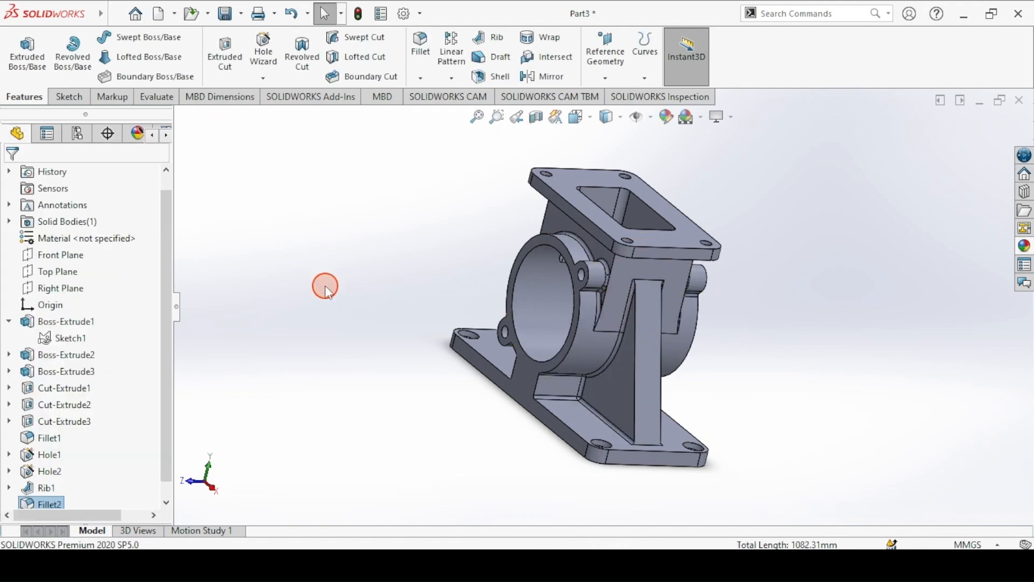
pyautogui.hotkey('ctrl', '7')
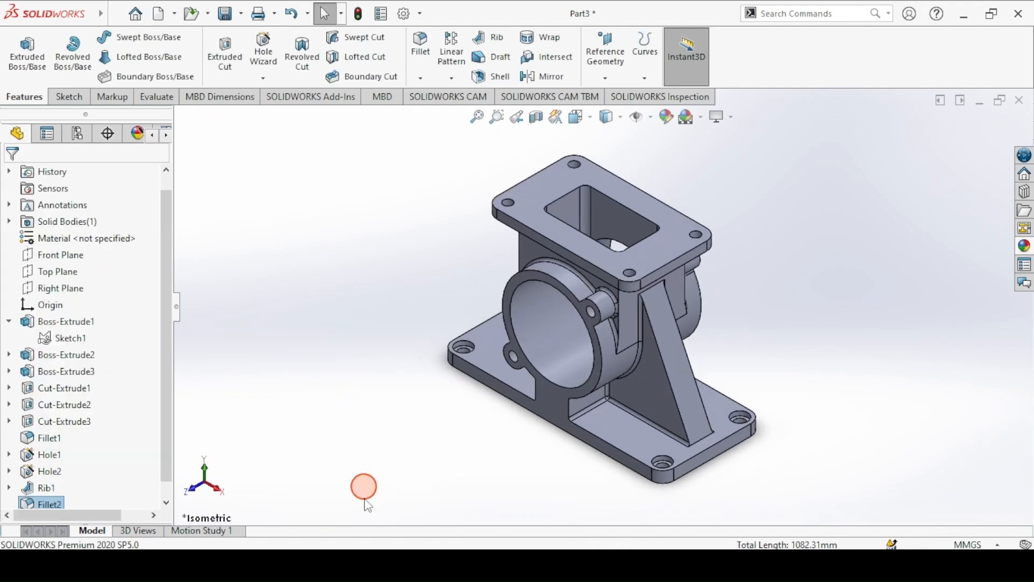
# Step: Compare the part with the reference drawing and apply the Plain White scene
pyautogui.click(382, 563)
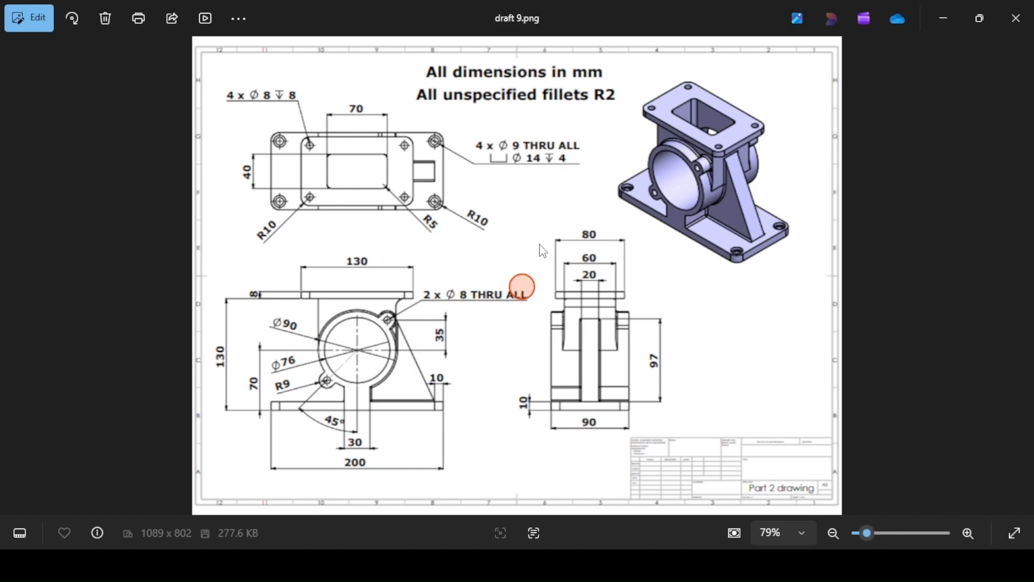
pyautogui.click(398, 563)
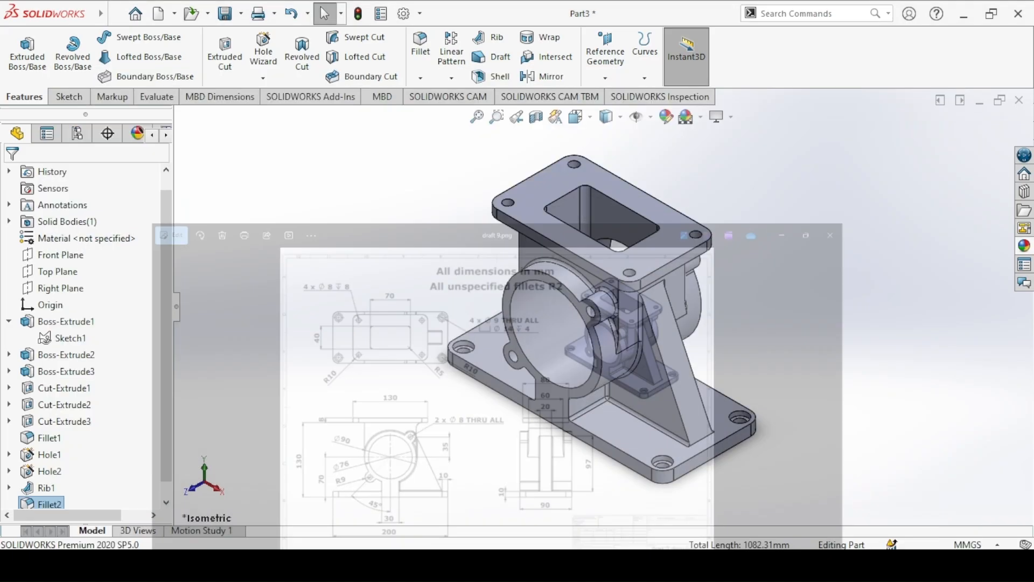
pyautogui.click(702, 118)
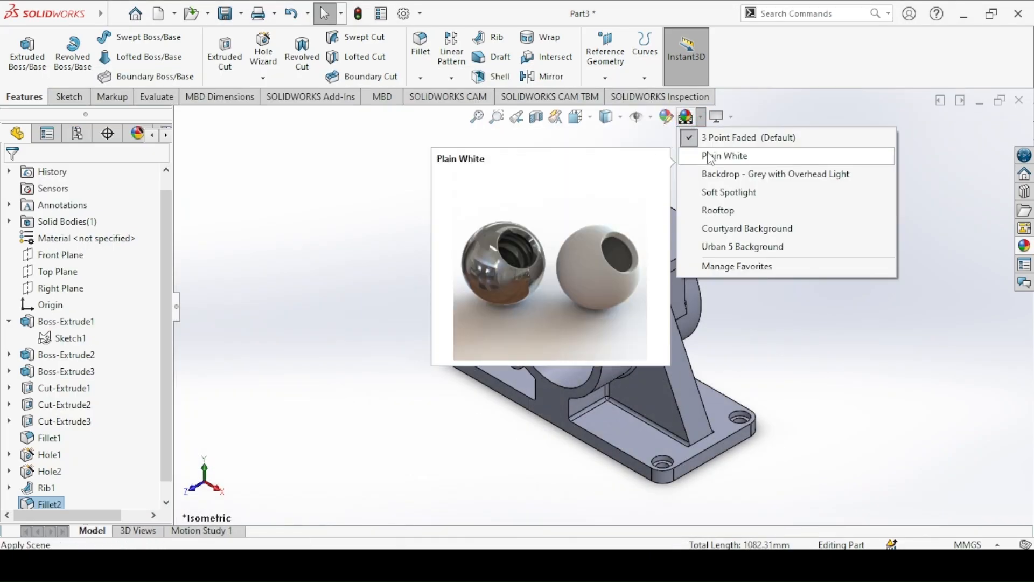
pyautogui.click(706, 157)
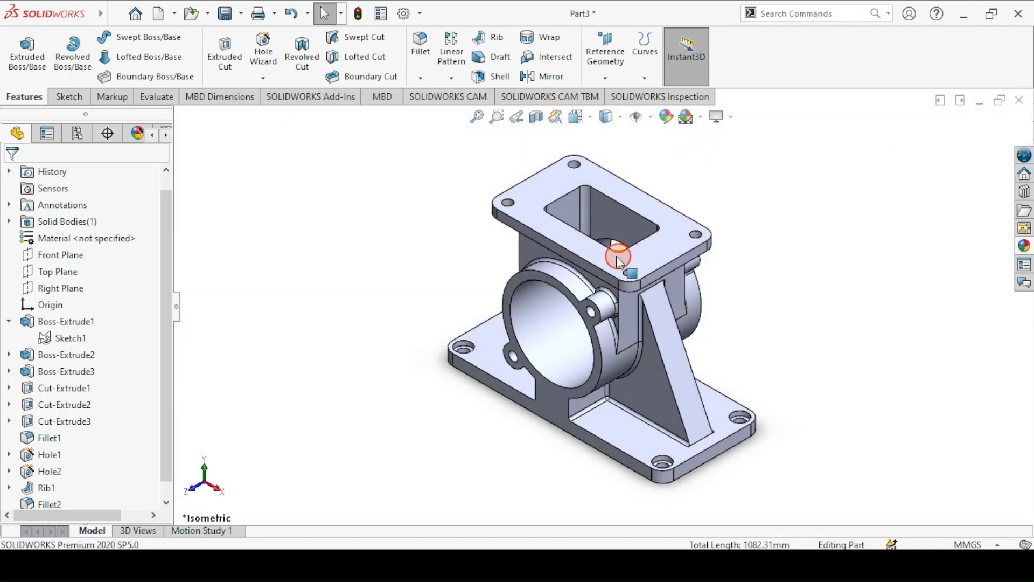
# Step: Change the whole part's appearance colour to the light blue-violet swatch of the standard palette
pyautogui.click(666, 117)
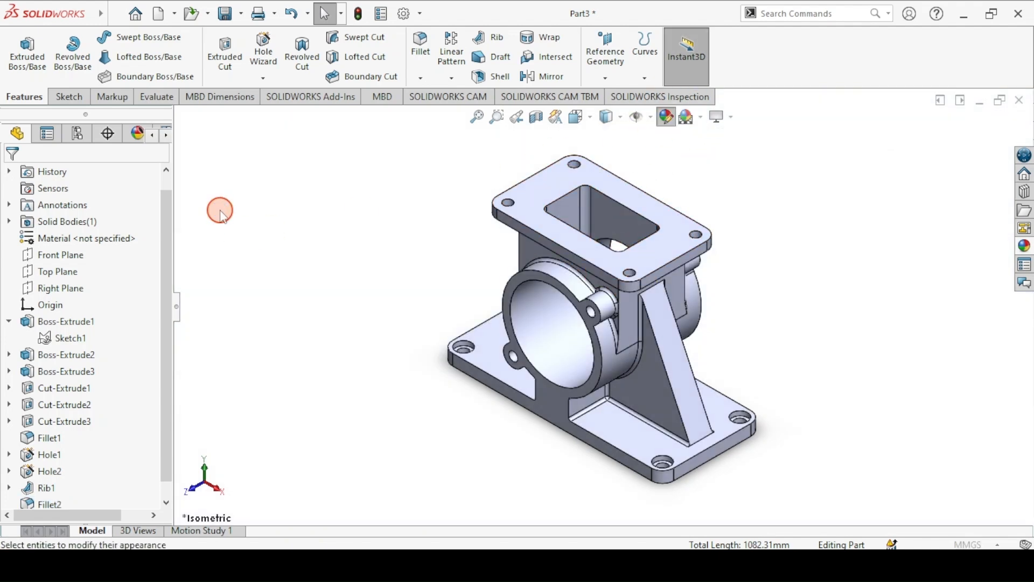
pyautogui.moveTo(160, 296); pyautogui.dragTo(159, 340)
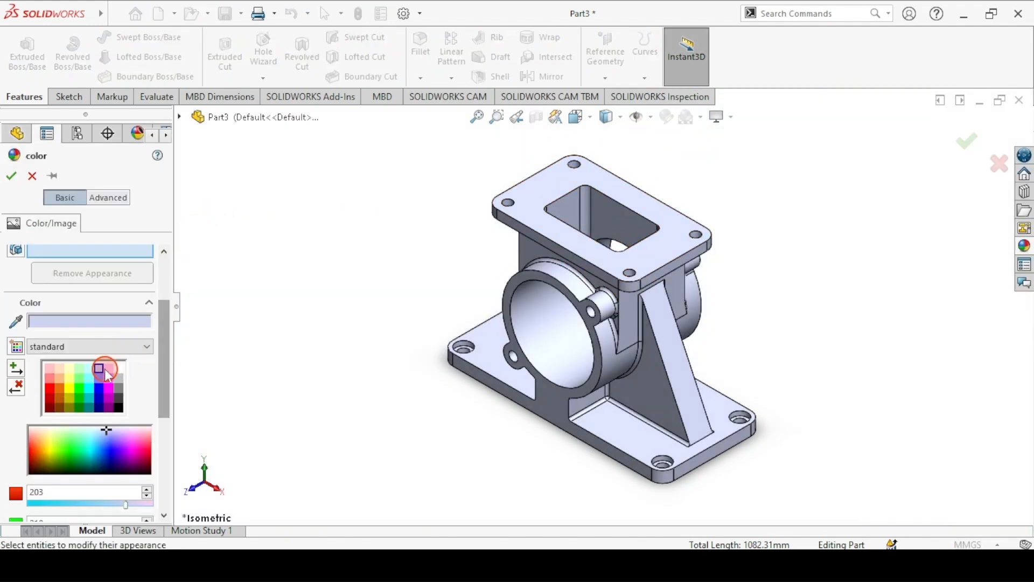
pyautogui.click(100, 371)
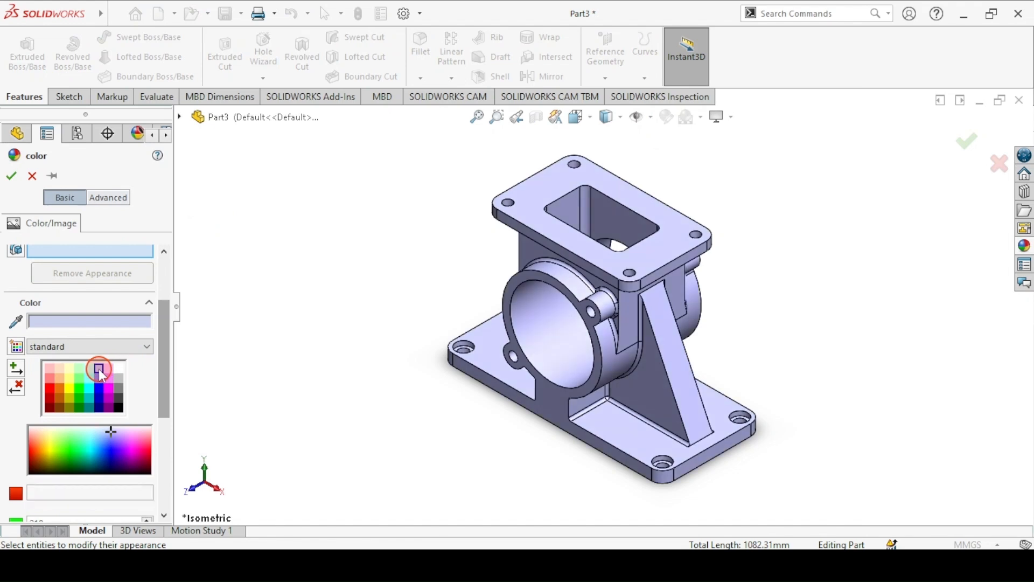
pyautogui.click(11, 176)
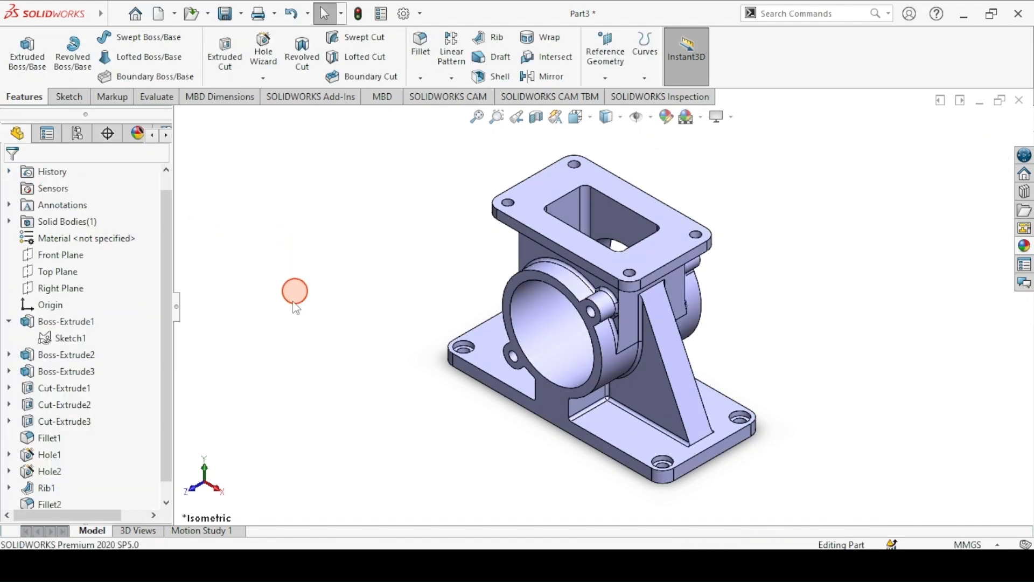
# Step: Save the part to the Desktop as Part3 in SOLIDWORKS Part format
pyautogui.click(231, 16)
pyautogui.scroll(5, 345, 210)
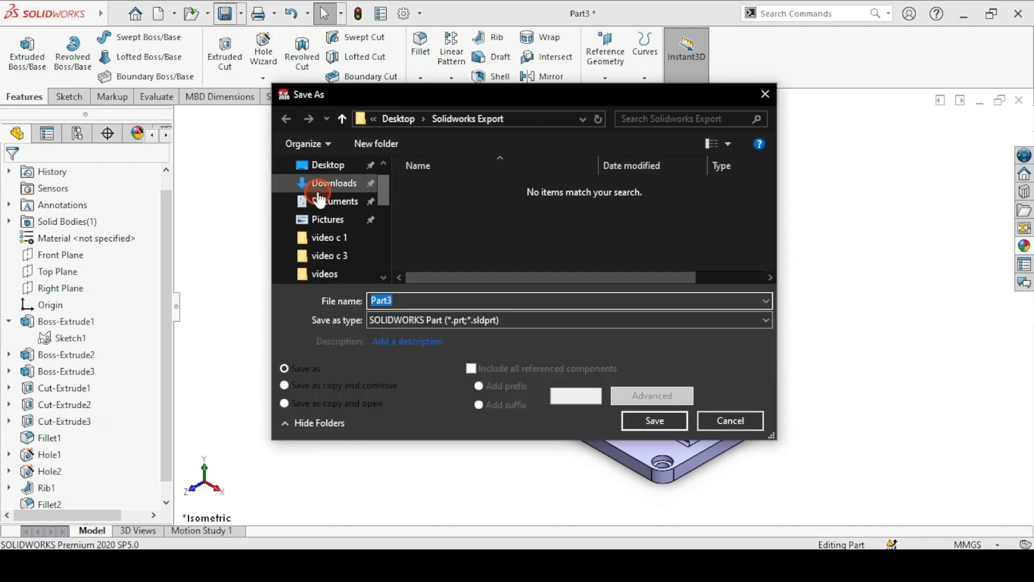
pyautogui.click(318, 166)
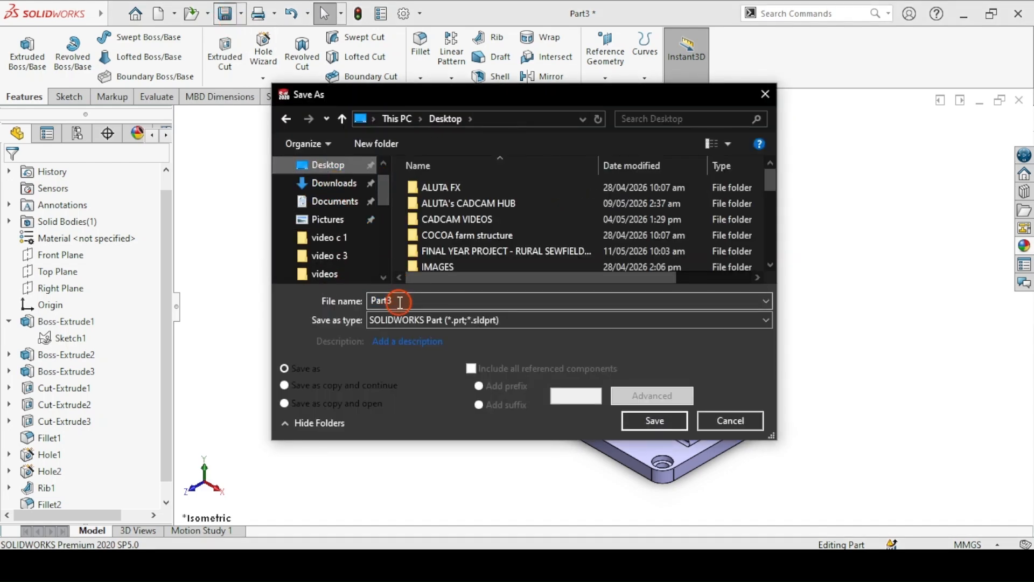
pyautogui.click(653, 423)
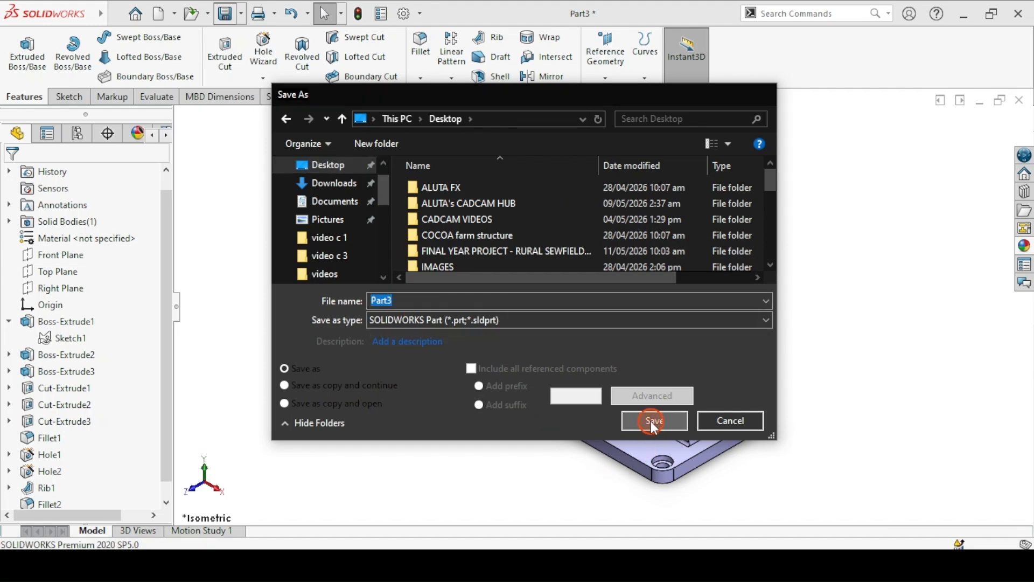